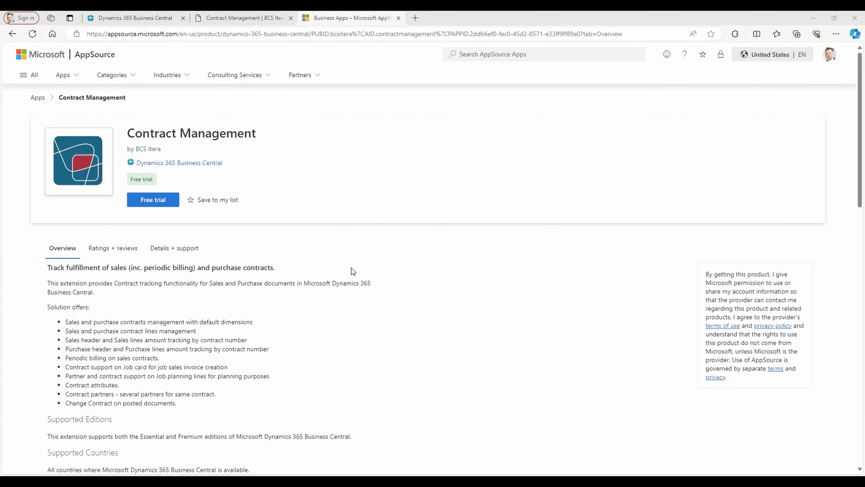
Look over the introduction of the Contract Management help page and switch back to Business Central.
left_click(244, 18)
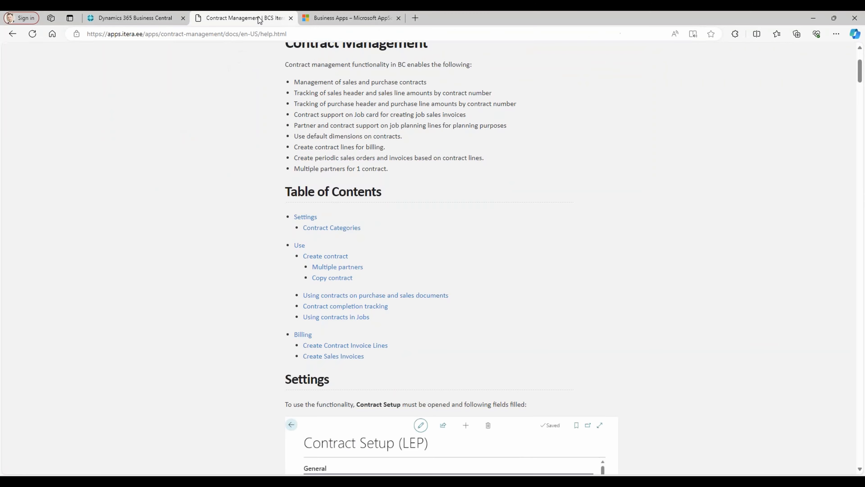
scroll(429, 160, "up", 4)
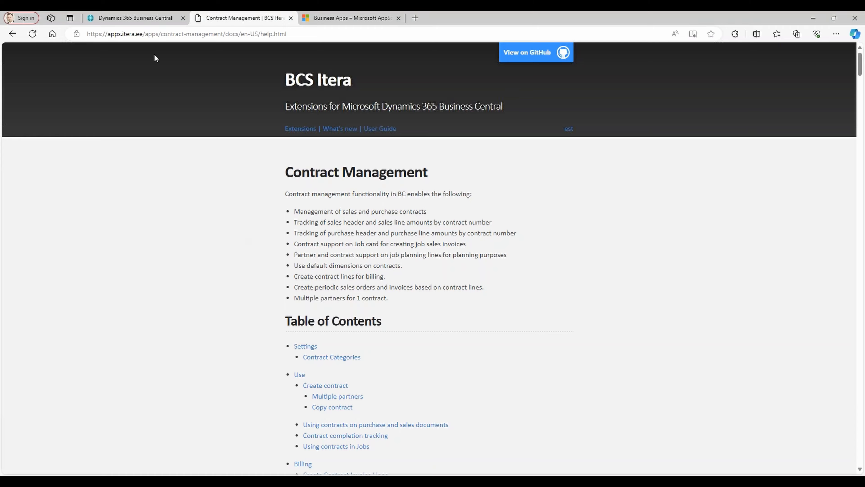
left_click(143, 19)
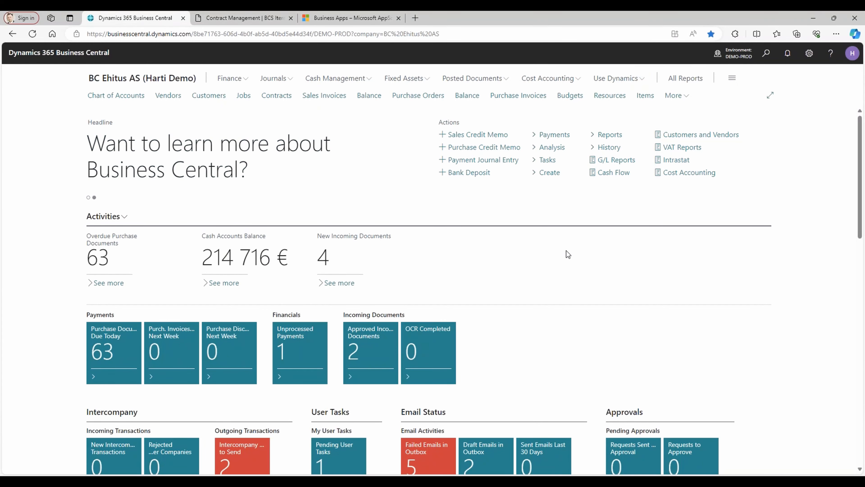
Search for "contr setup" and open the Contract Setup (LEP) page.
left_click(765, 55)
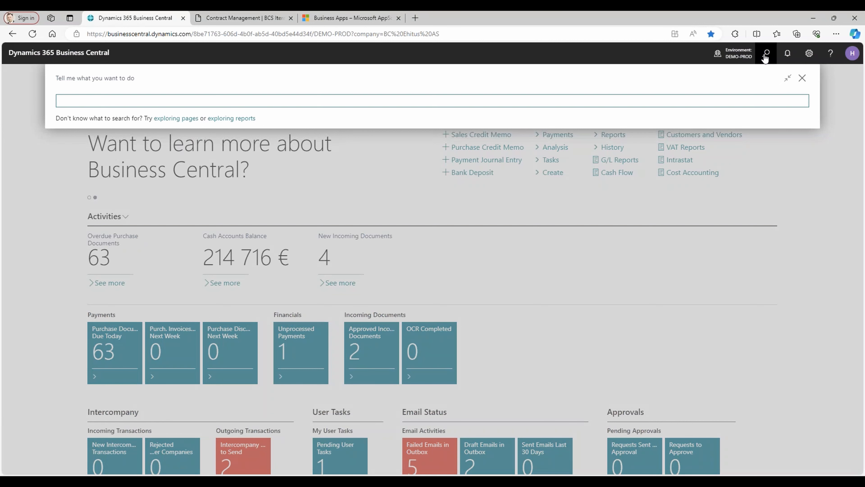
type("contr setup")
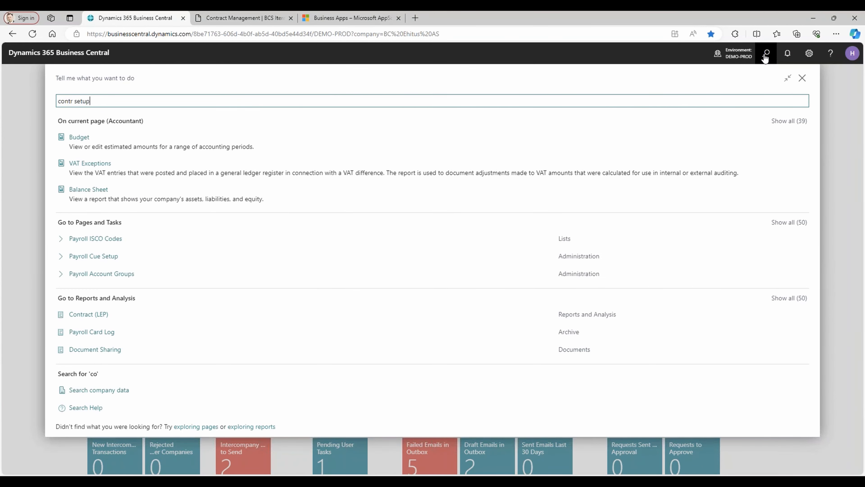
key("Down")
key("Down")
key("Return")
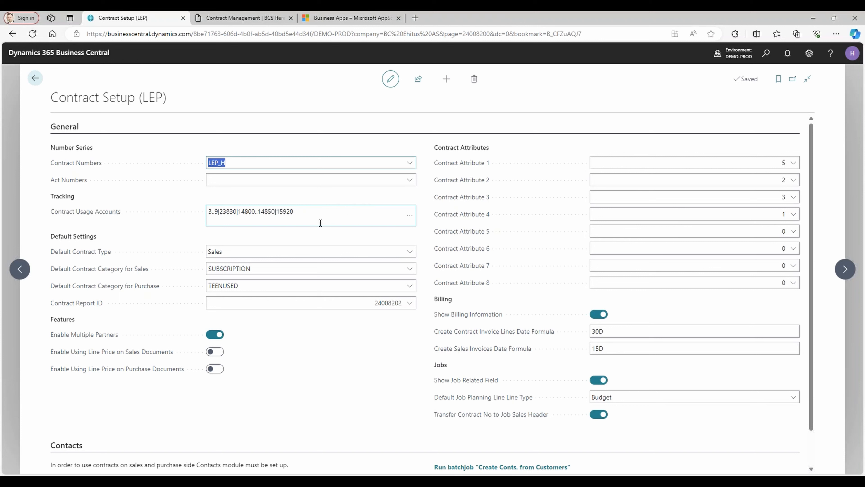
Examine the contract usage accounts filter, the default contract type options and the default sales contract category.
left_click_drag(218, 211, 208, 211)
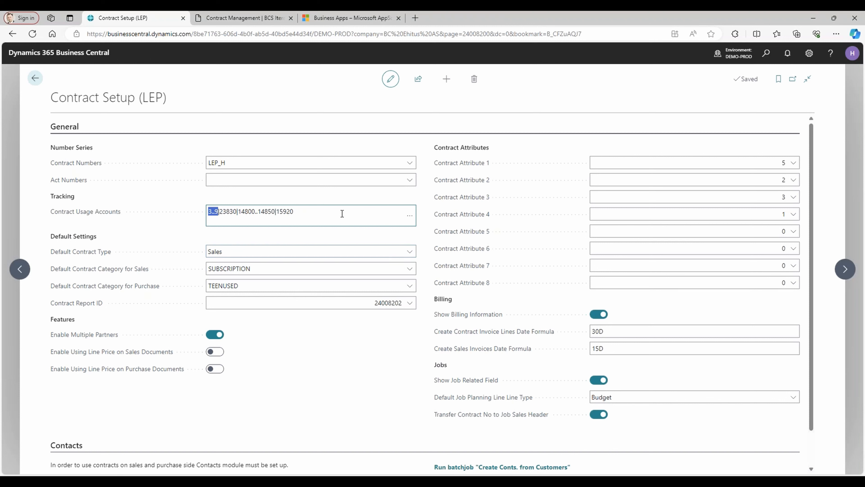
left_click(233, 211)
mouse_move(85, 253)
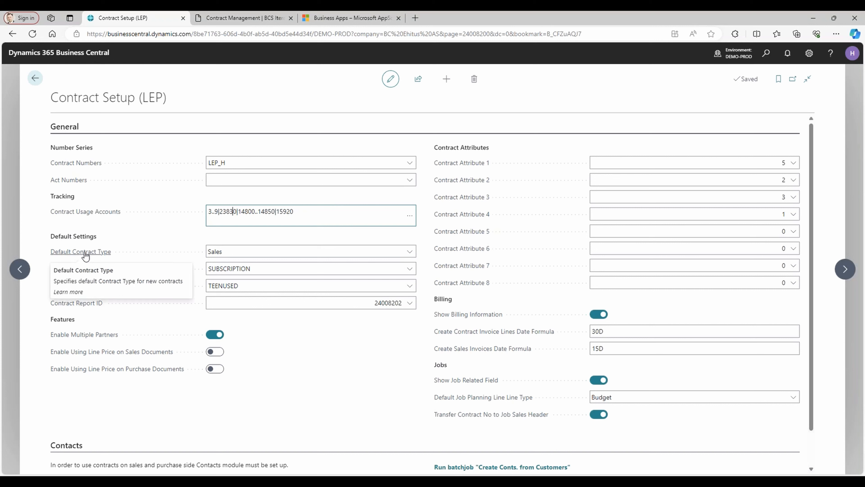
left_click(264, 254)
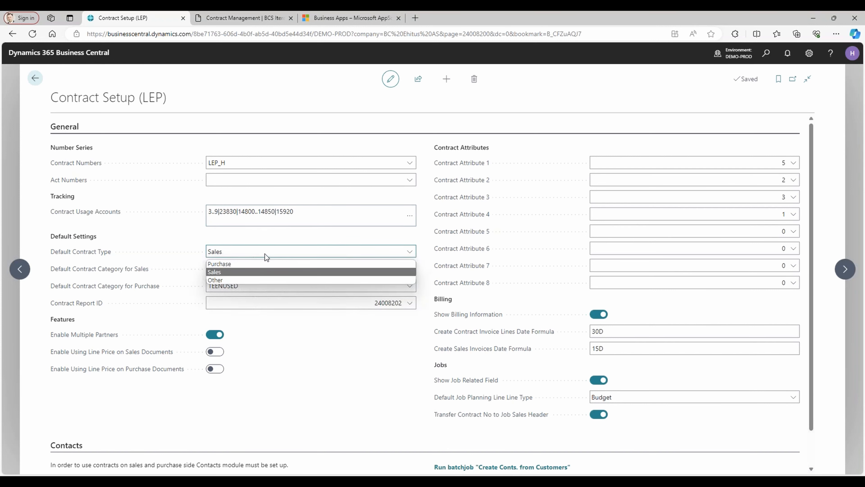
left_click(171, 256)
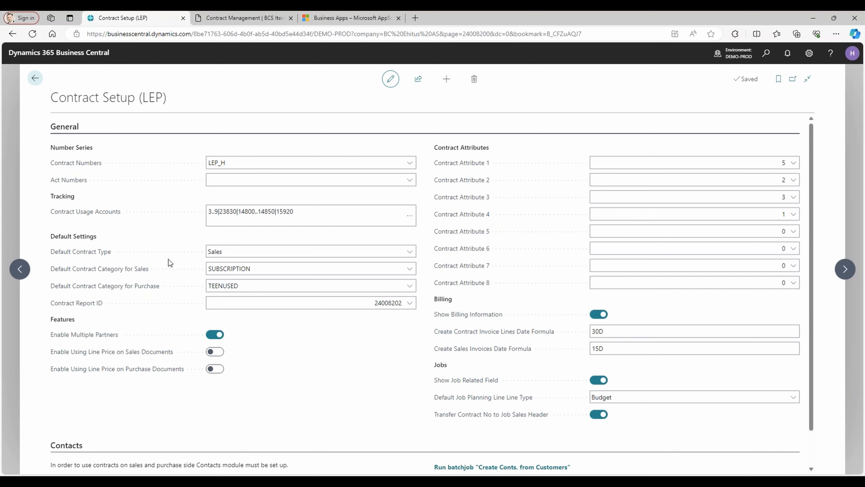
left_click(287, 272)
Enable using the line price on both sales documents and purchase documents.
mouse_move(87, 341)
mouse_move(111, 357)
left_click(214, 351)
left_click(215, 368)
View the attributes available for Contract Attribute 1 without changing the selection.
left_click(794, 165)
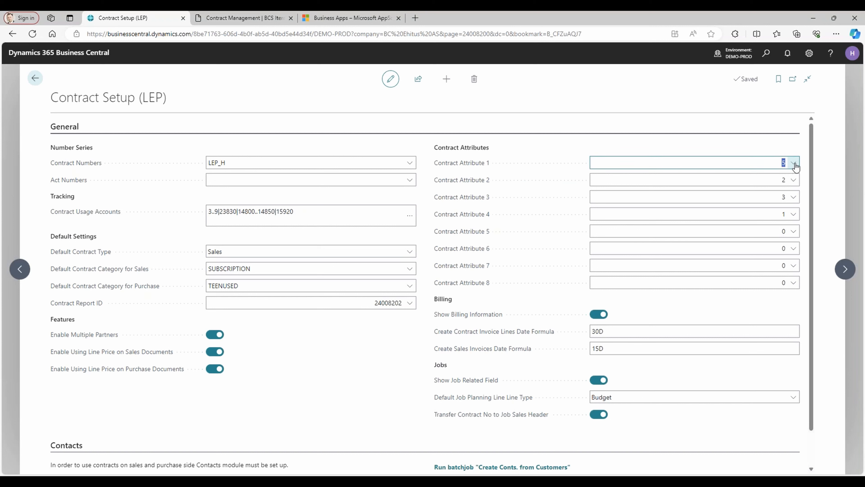
left_click(795, 164)
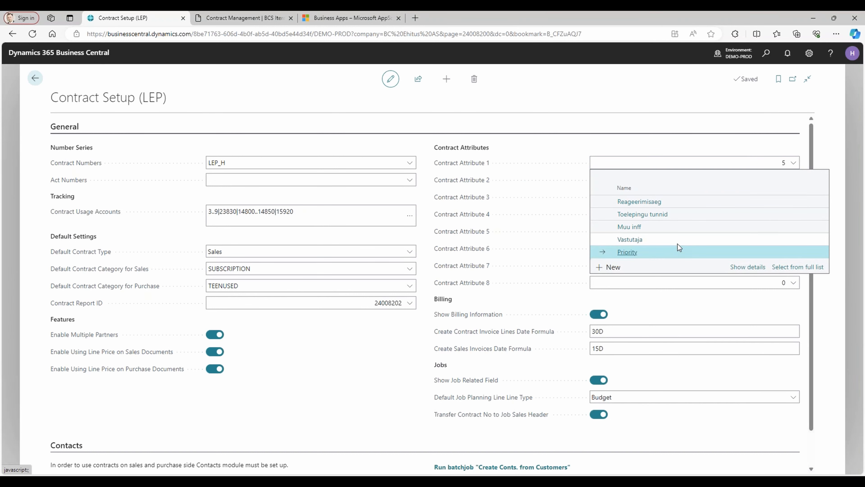
left_click(606, 105)
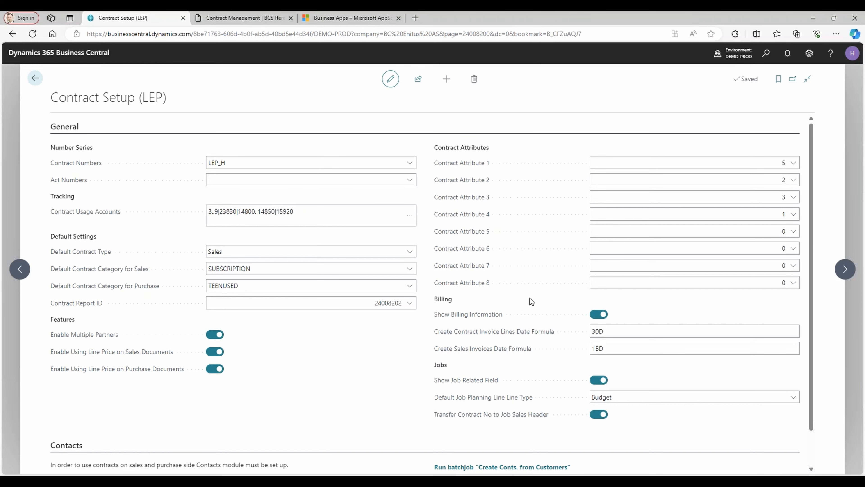
Open Marketing Setup from the Contacts section, examine the business relation codes and return to Contract Setup.
scroll(530, 298, "down", 1)
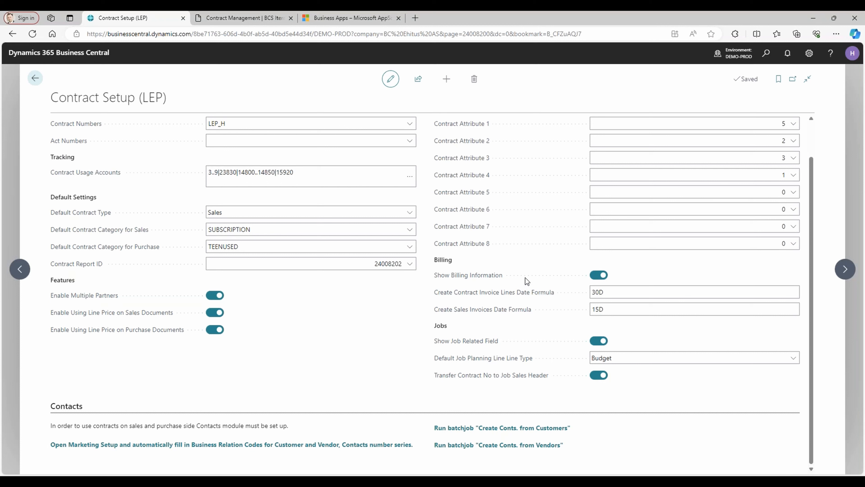
mouse_move(519, 292)
left_click(224, 448)
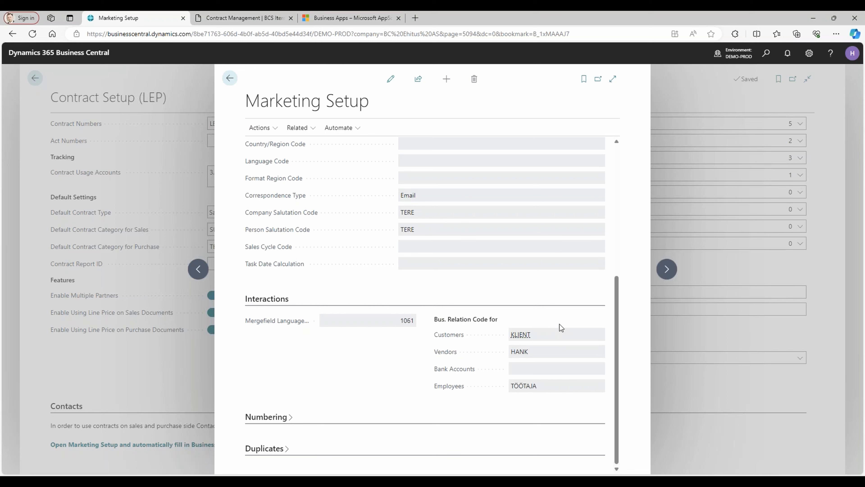
left_click(230, 78)
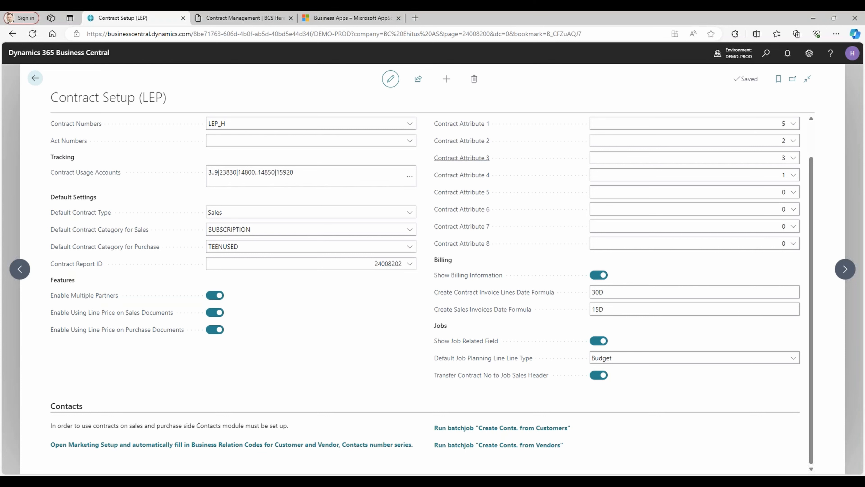
Leave Contract Setup and create a new contract from the Contracts list.
left_click(35, 77)
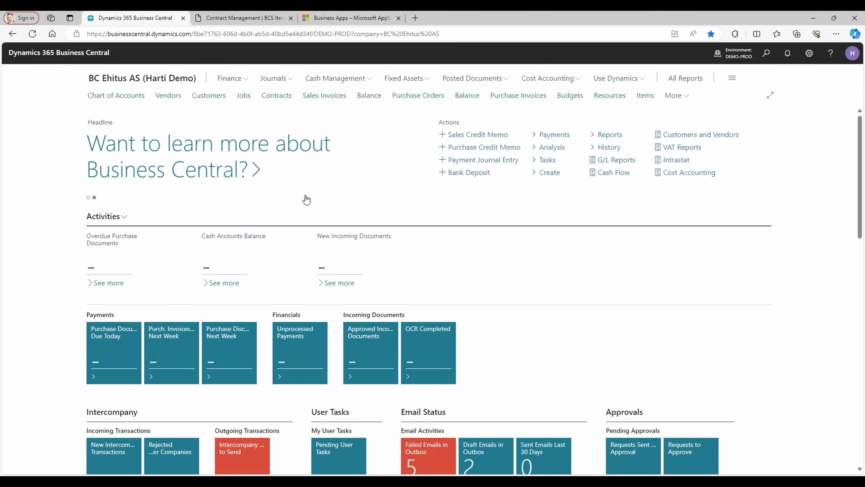
left_click(276, 95)
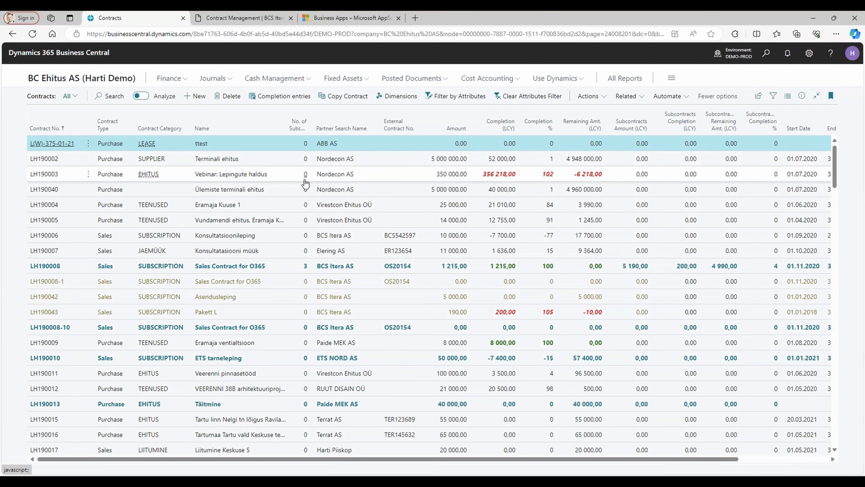
left_click(198, 100)
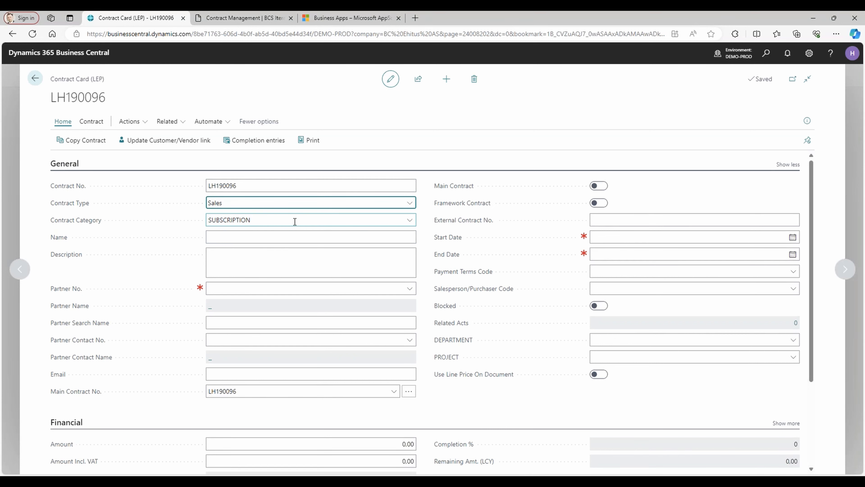
Name the contract "O365 10 pcs" and enter the two-line description "O365 10 pcs" and "user can change".
left_click(269, 239)
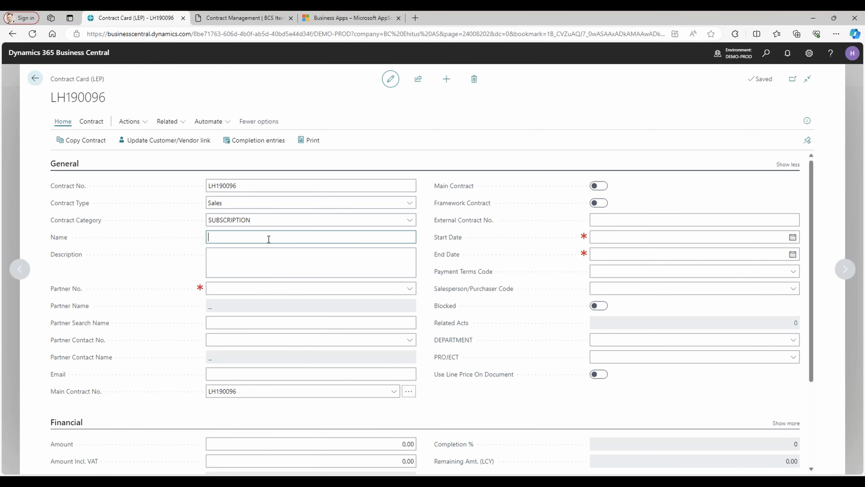
type("O365 10 pcs")
key("Tab")
type("O365")
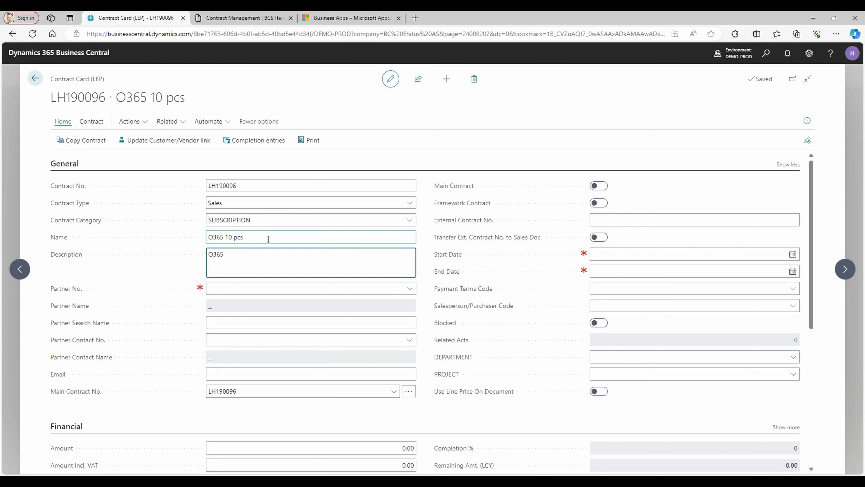
type("10 pcs")
key("Return")
type("user can change")
key("Tab")
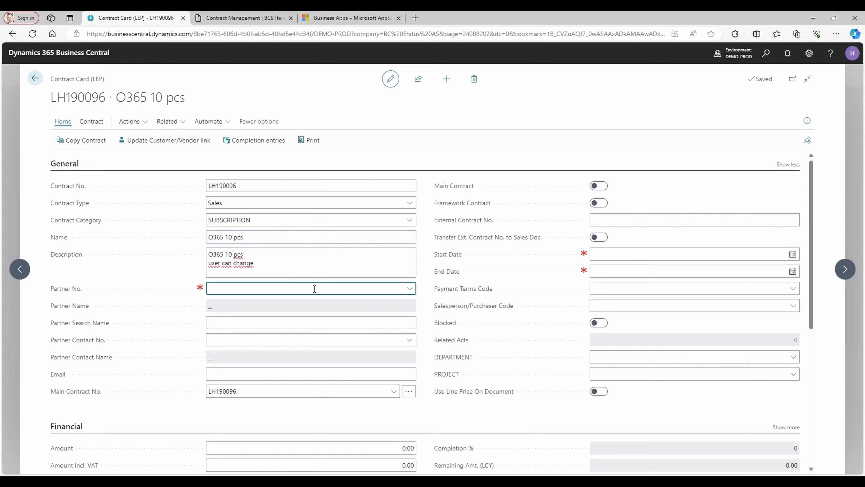
Choose the company Artec Design OÜ as the contract's partner and dismiss the notice.
left_click(408, 289)
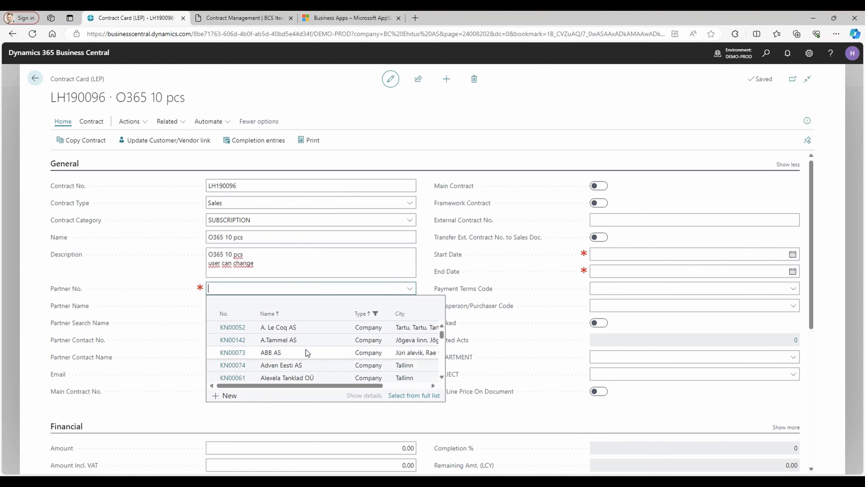
scroll(317, 362, "down", 1)
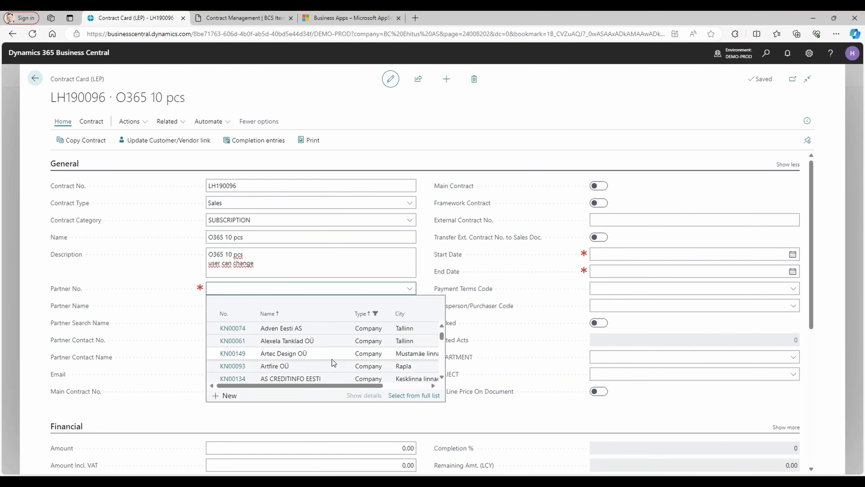
scroll(321, 351, "down", 1)
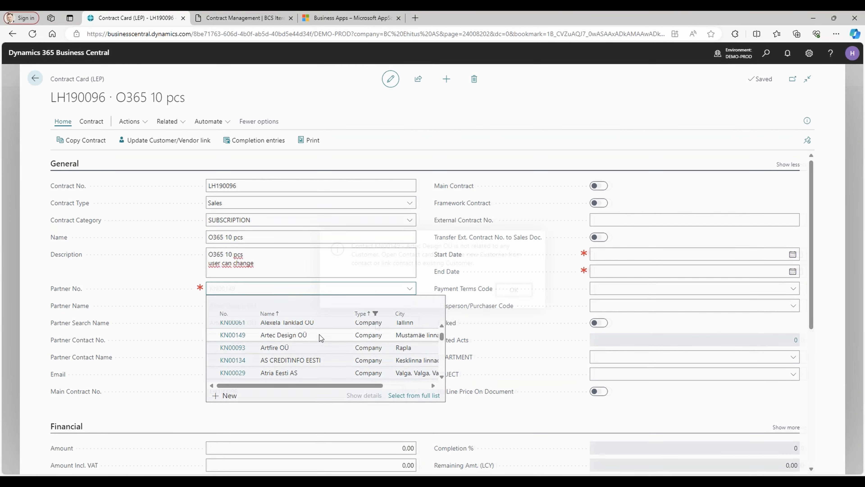
left_click(317, 348)
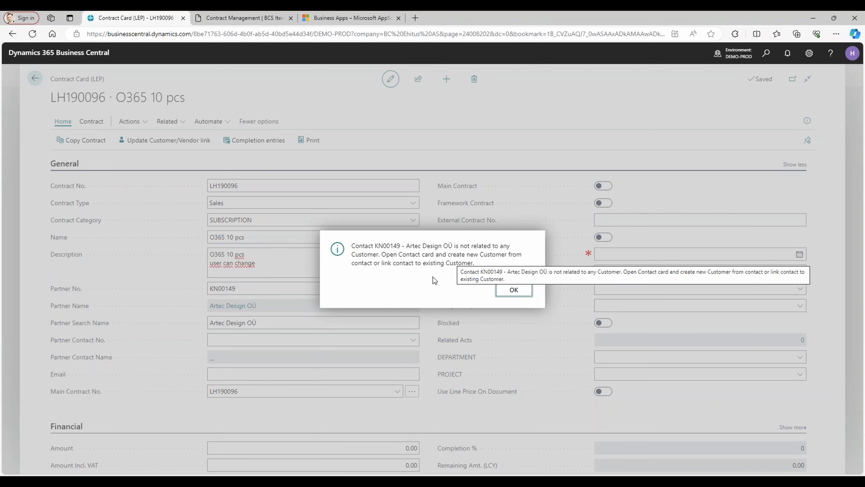
left_click(513, 290)
Open the contact card of Artec Design OÜ from the full contact list of the partner lookup.
left_click(410, 289)
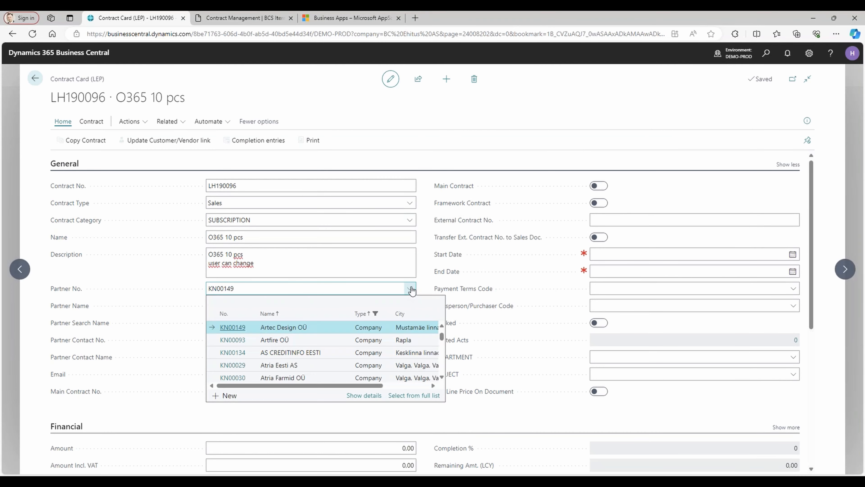
left_click(413, 395)
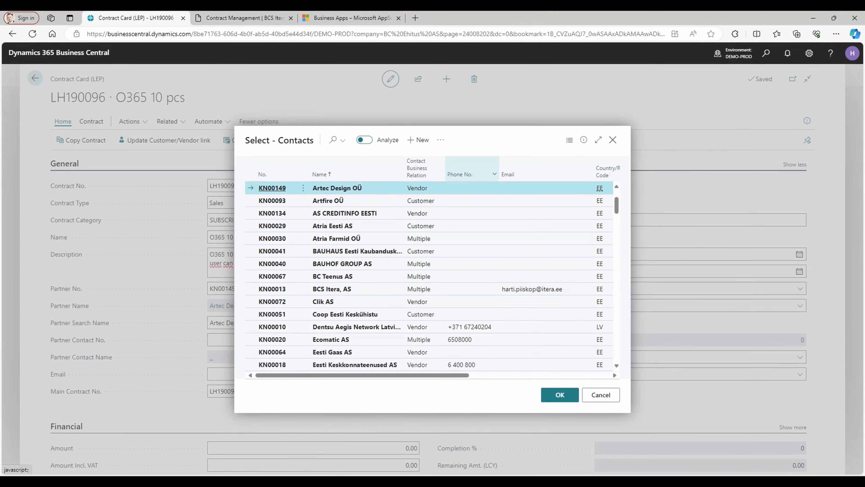
left_click(440, 140)
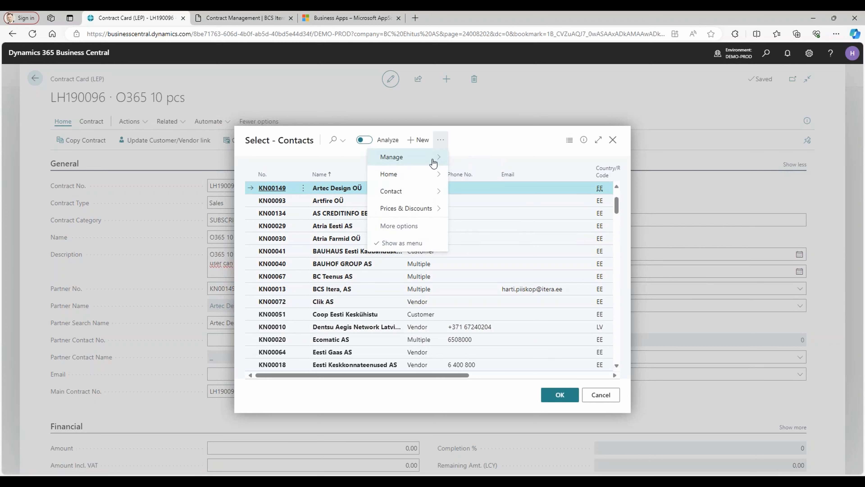
mouse_move(429, 160)
mouse_move(427, 180)
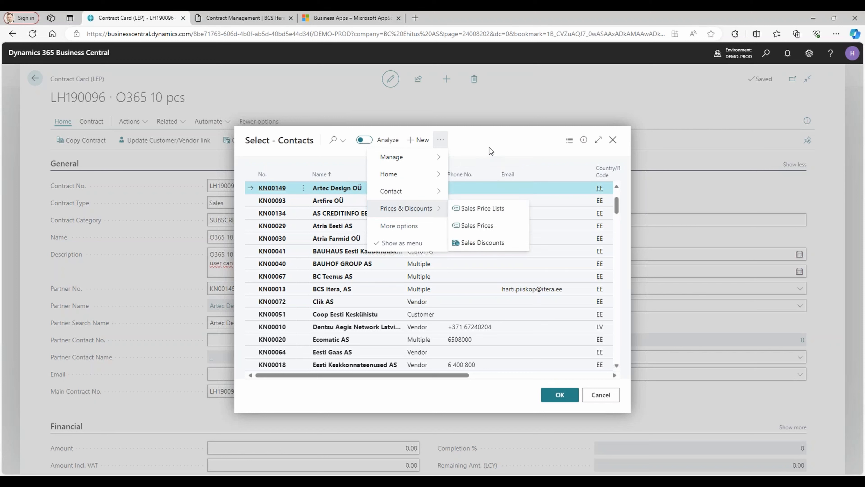
left_click(491, 151)
left_click(440, 140)
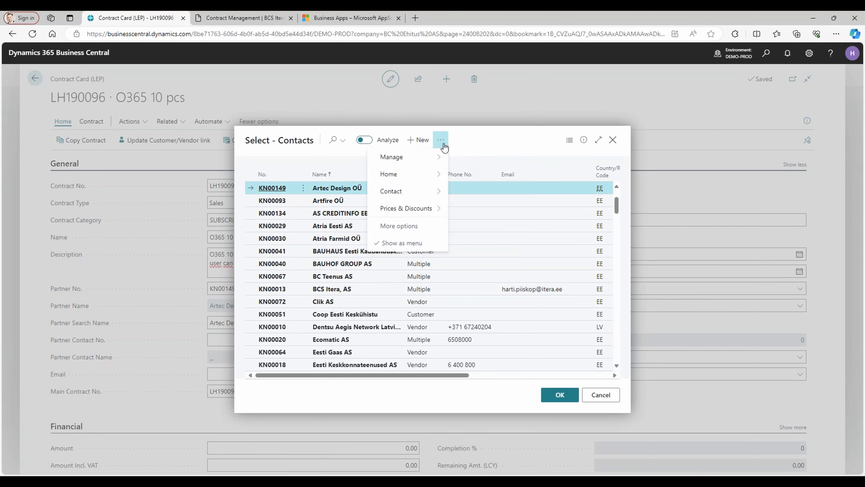
mouse_move(419, 158)
left_click(480, 162)
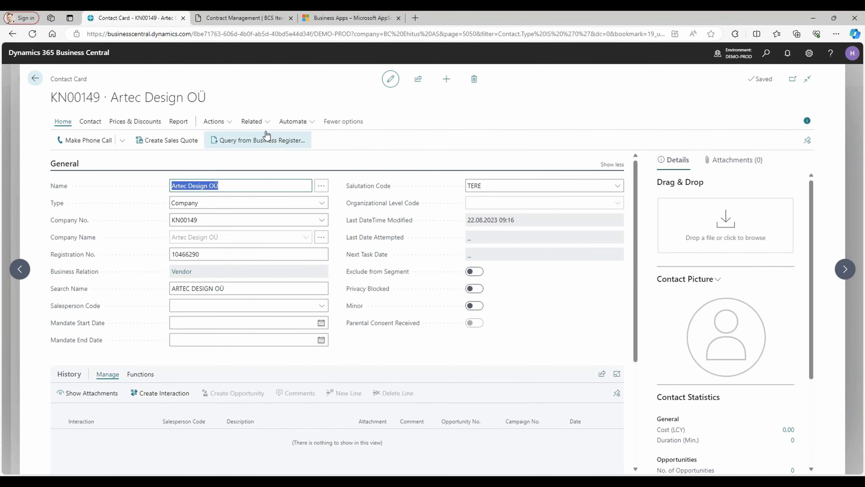
Create a customer from the Artec Design OÜ contact using the EE template.
left_click(233, 122)
mouse_move(235, 138)
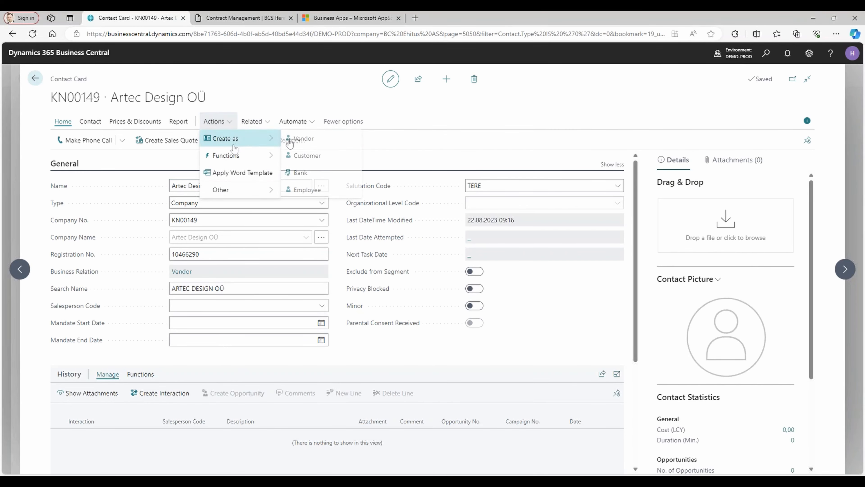
left_click(306, 155)
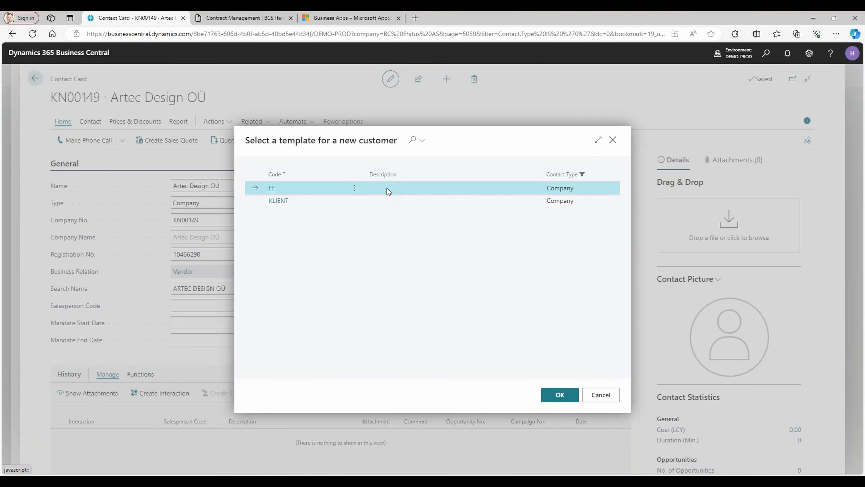
left_click(565, 396)
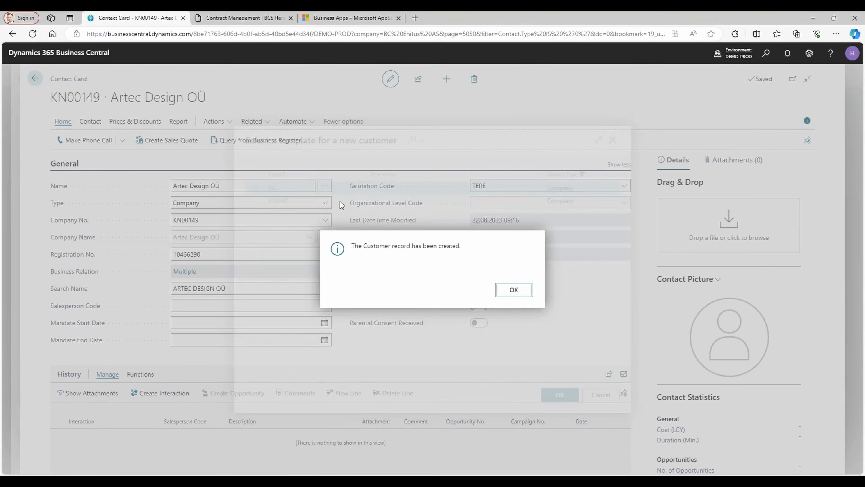
Dismiss the customer creation notice and open the customer card related to the Artec Design OÜ contact.
left_click(513, 290)
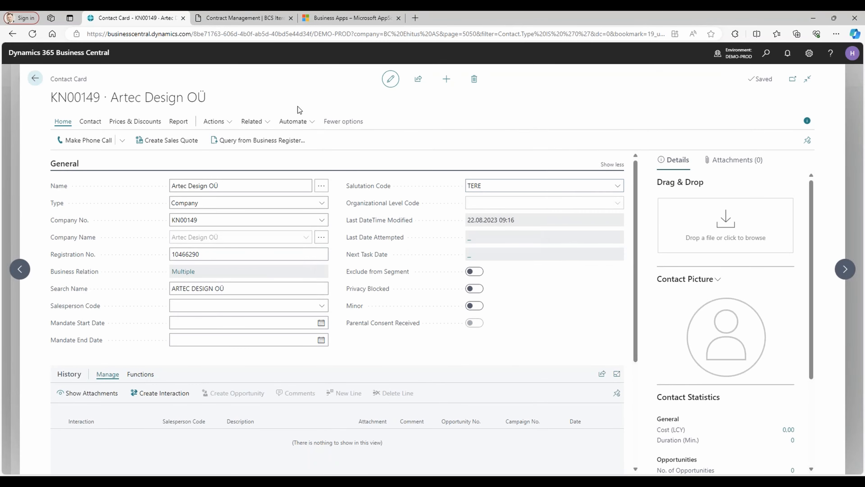
left_click(259, 123)
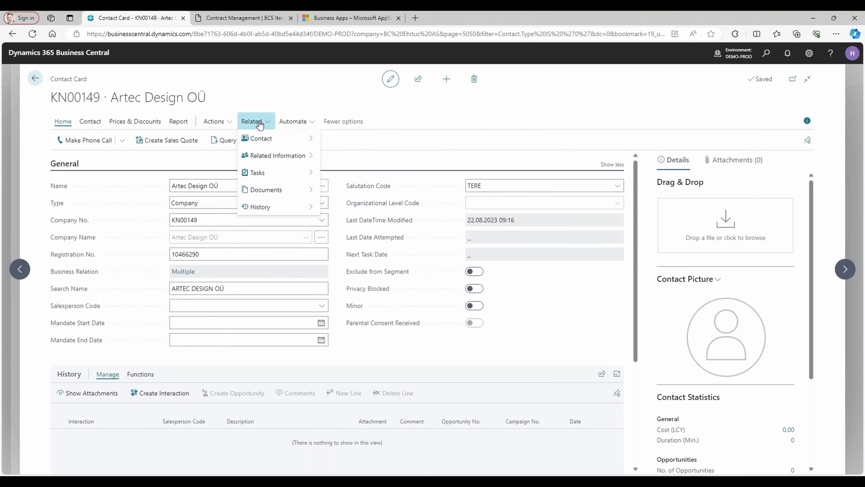
mouse_move(268, 141)
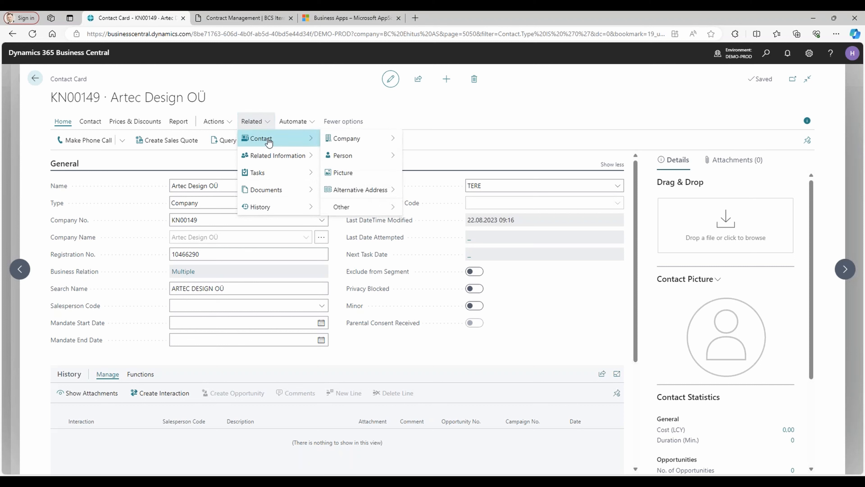
mouse_move(364, 140)
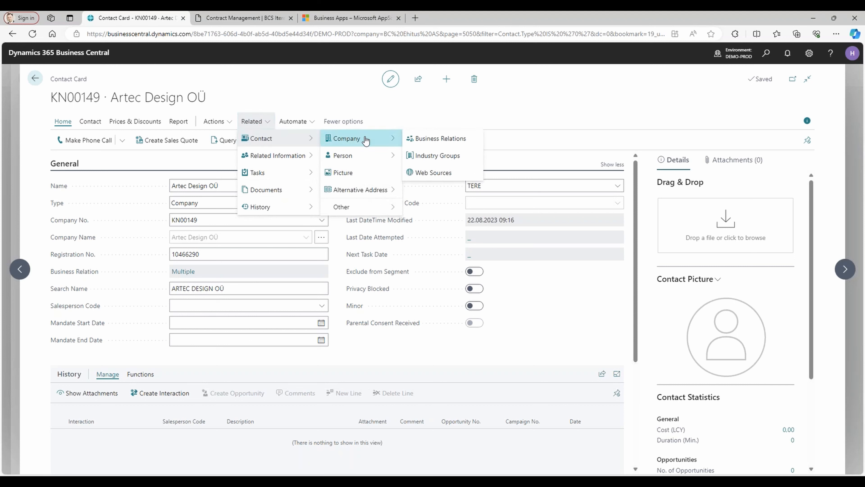
mouse_move(282, 155)
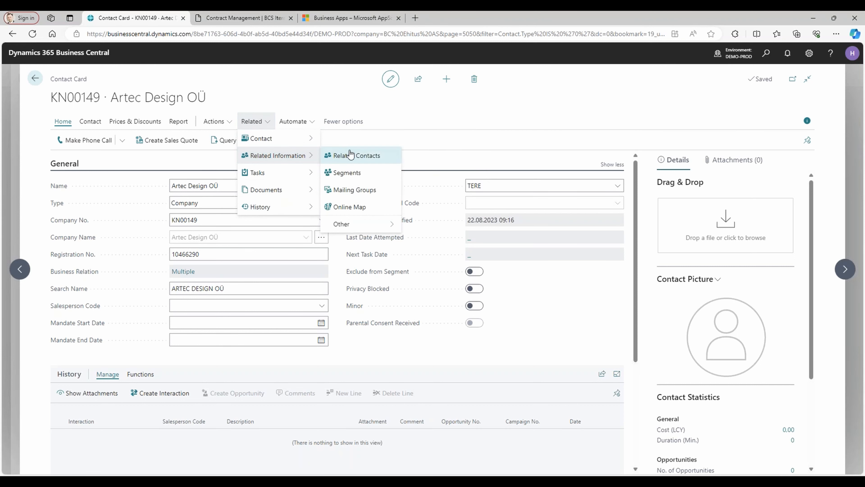
mouse_move(354, 225)
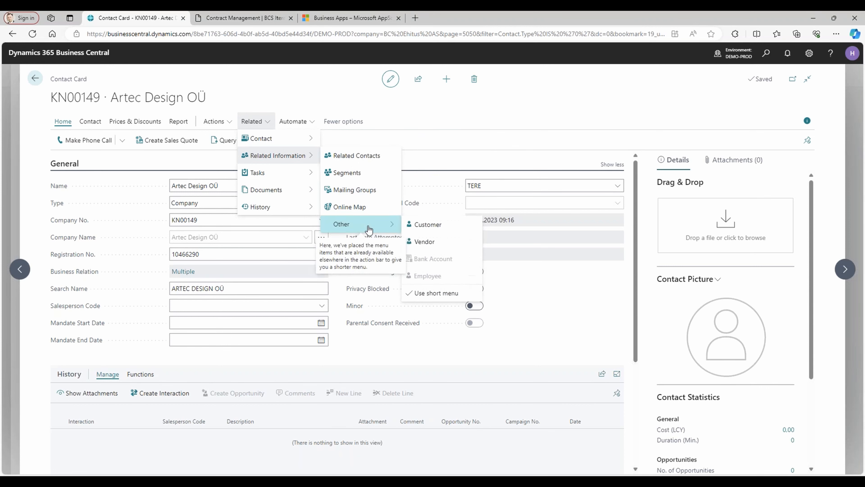
left_click(434, 226)
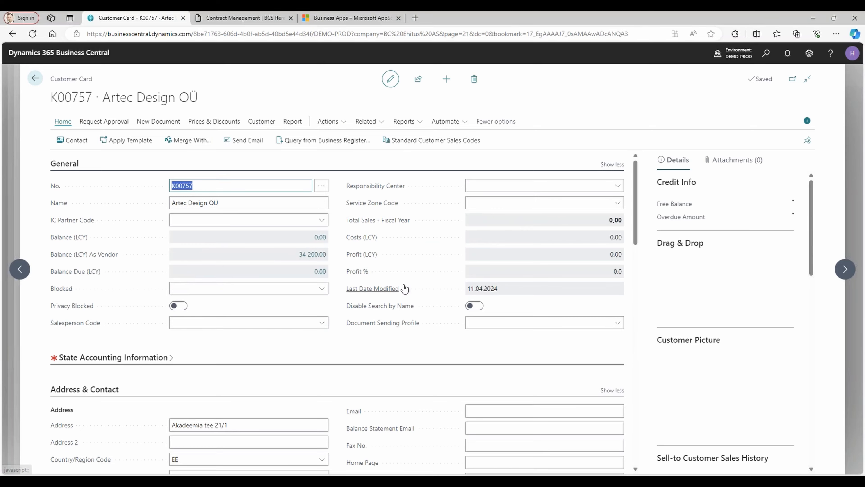
Review the customer card's invoicing and posting details, and return to the contract's contact selection.
scroll(405, 289, "down", 15)
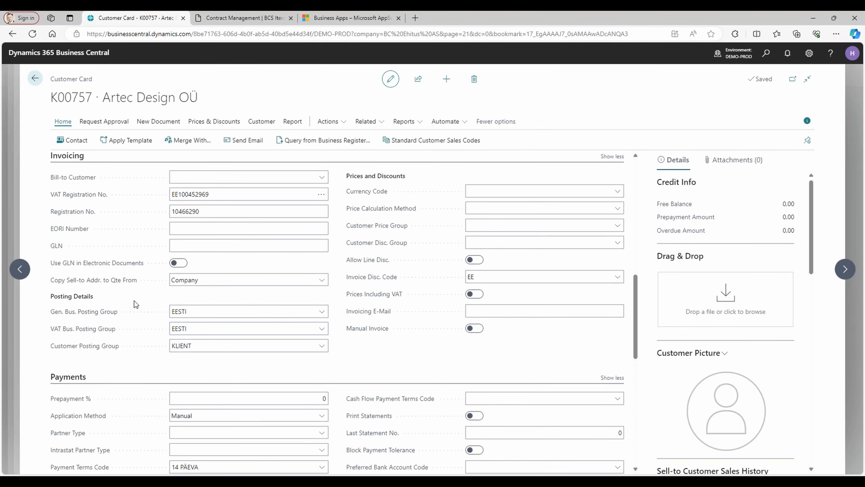
scroll(136, 304, "up", 15)
left_click(34, 79)
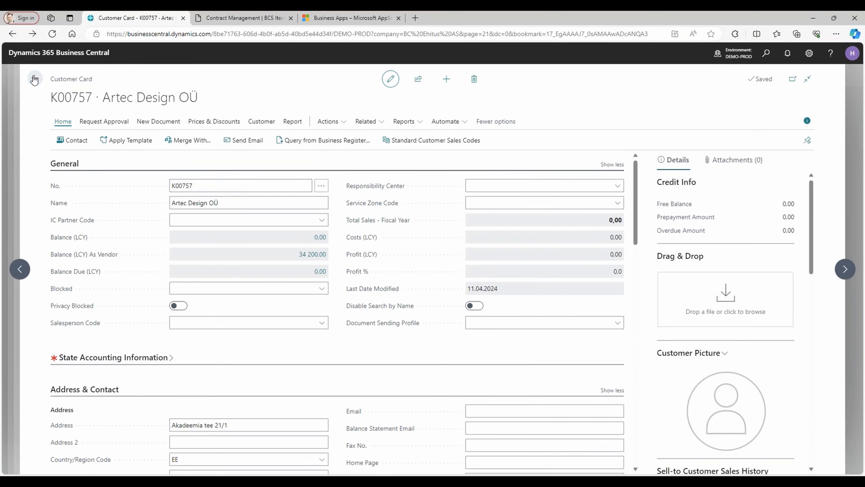
left_click(34, 79)
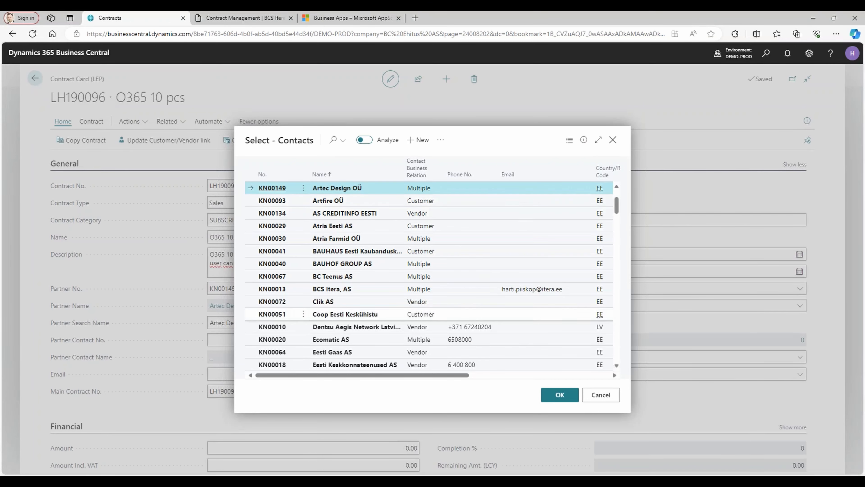
Confirm Artec Design OÜ as the contract's partner and refresh it by choosing Artfire OÜ and reselecting Artec Design OÜ.
left_click(559, 395)
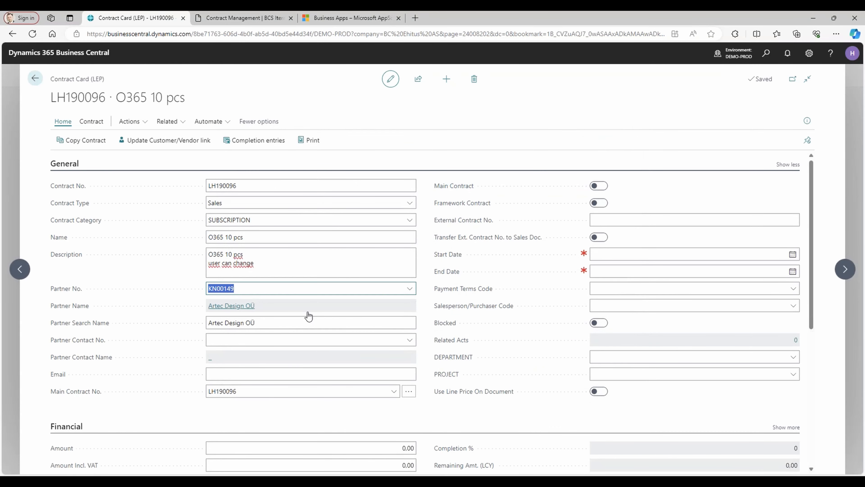
key("Tab")
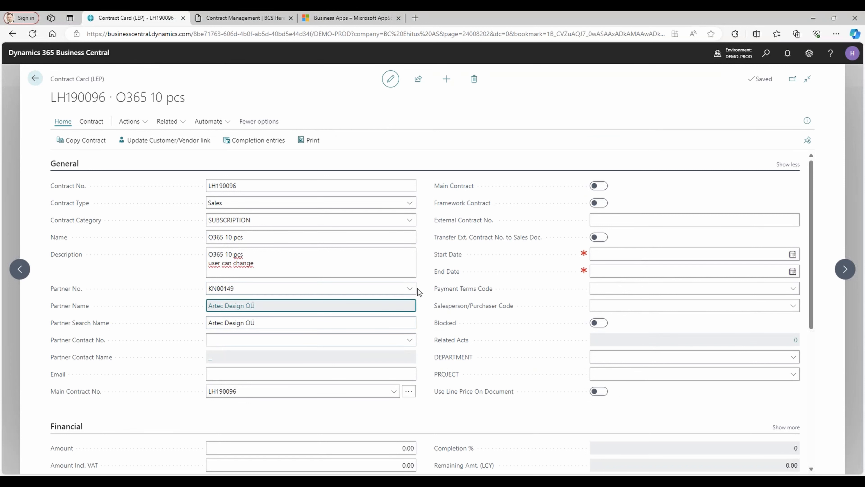
left_click(409, 288)
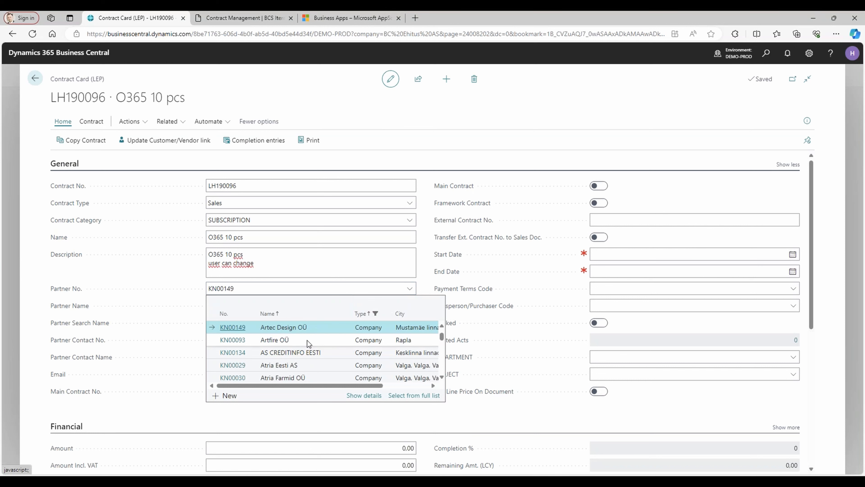
left_click(299, 340)
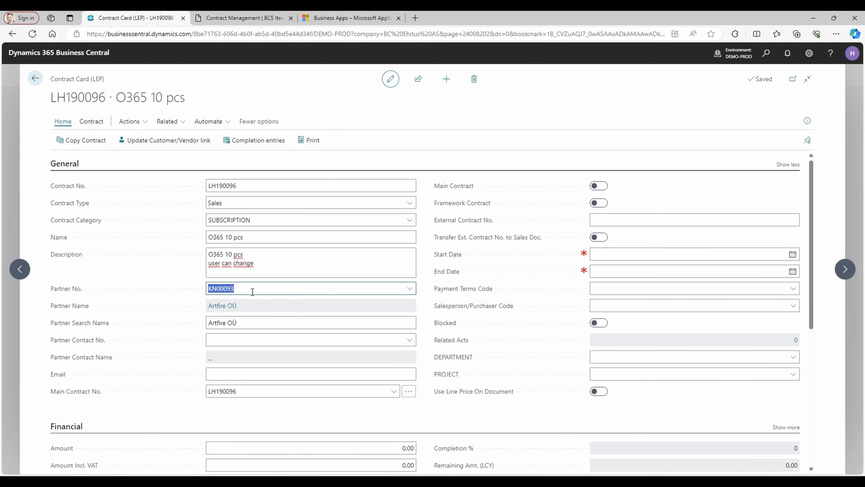
left_click(410, 288)
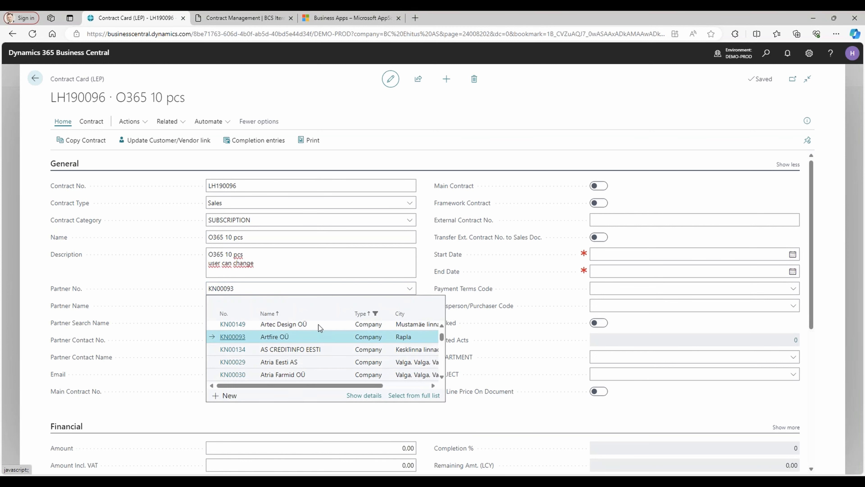
left_click(318, 324)
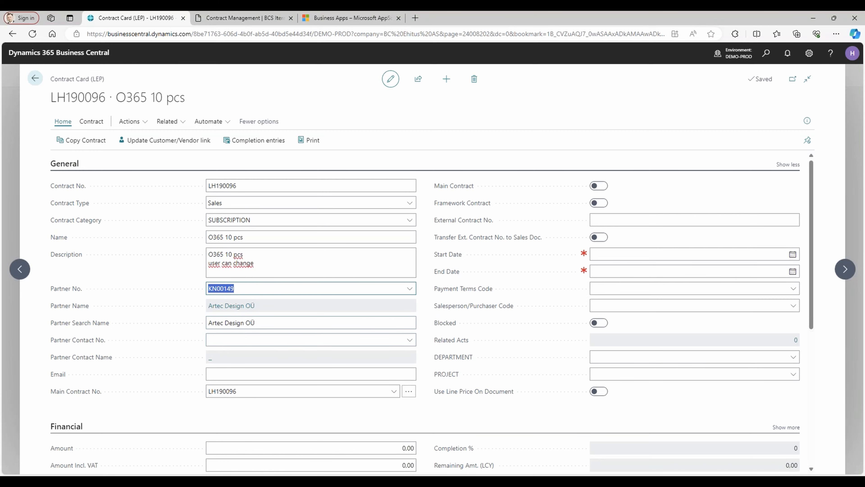
Check the customer and vendor linked to the contract in the Relations section.
scroll(435, 309, "down", 7)
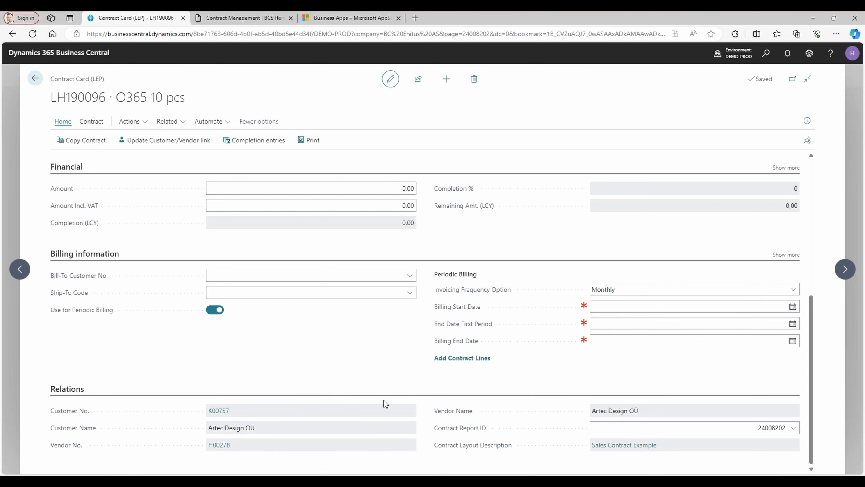
scroll(384, 400, "up", 5)
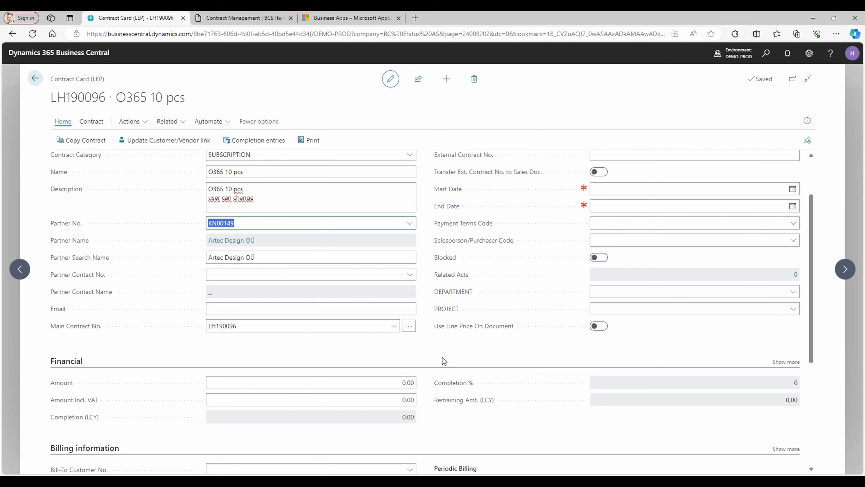
scroll(433, 356, "up", 2)
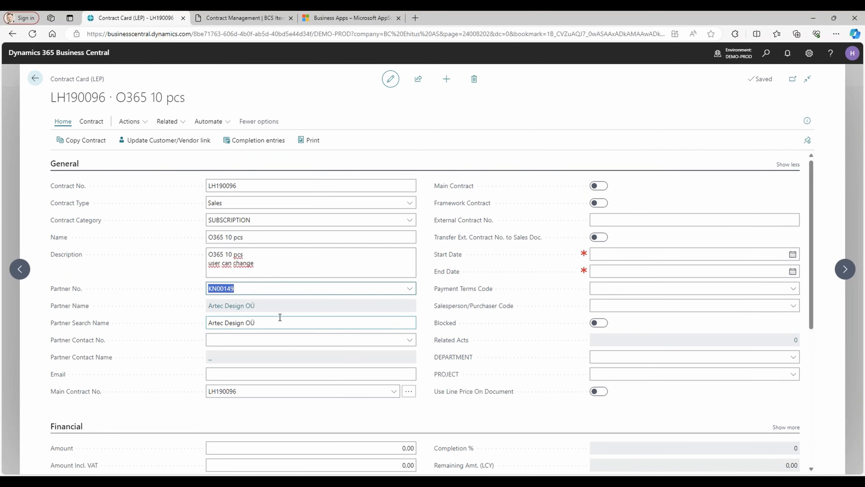
Examine the partner contact lookup and the contract's main contract, framework contract and external contract number settings.
left_click(279, 341)
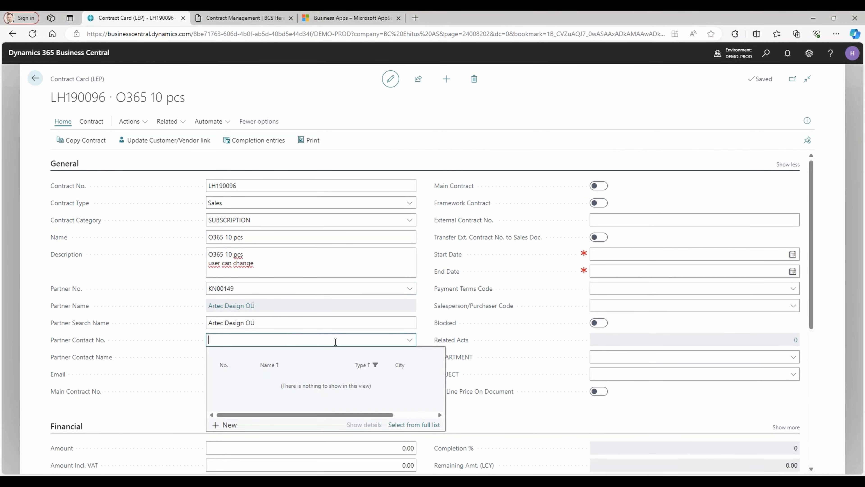
left_click(177, 342)
left_click(210, 327)
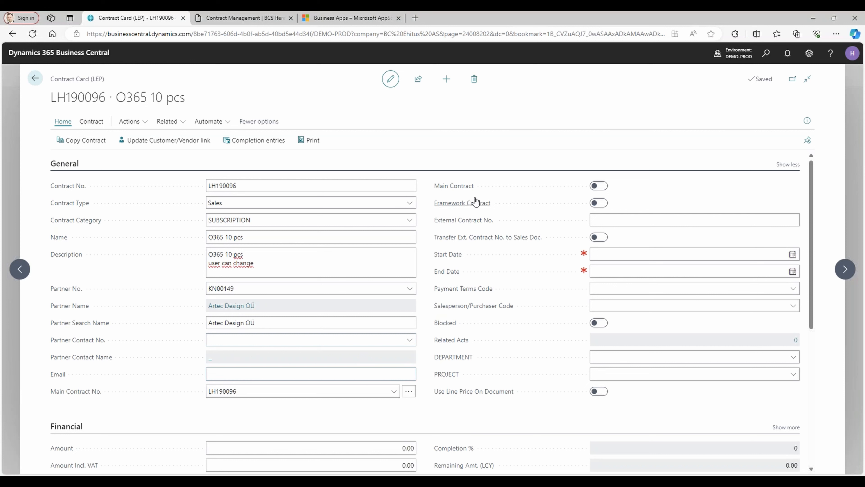
mouse_move(465, 193)
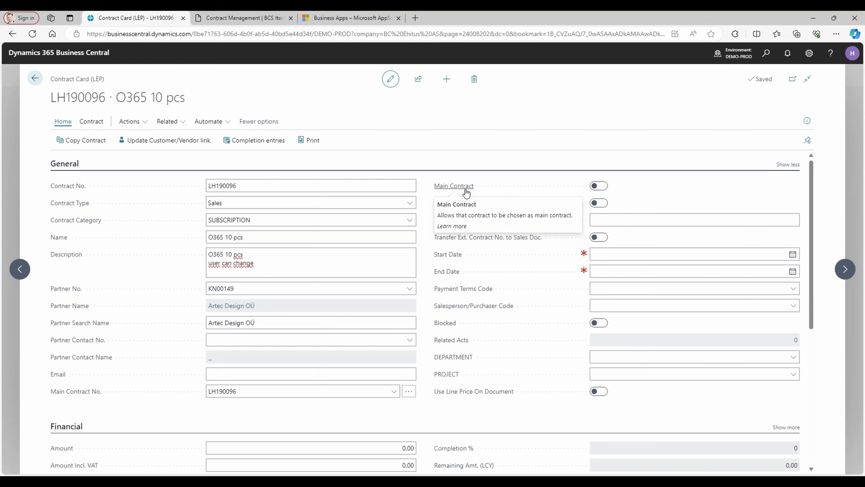
mouse_move(455, 208)
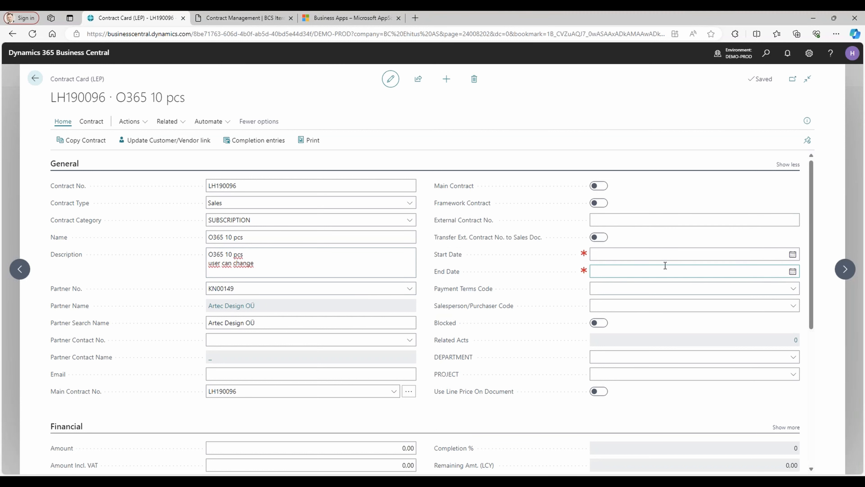
left_click(626, 221)
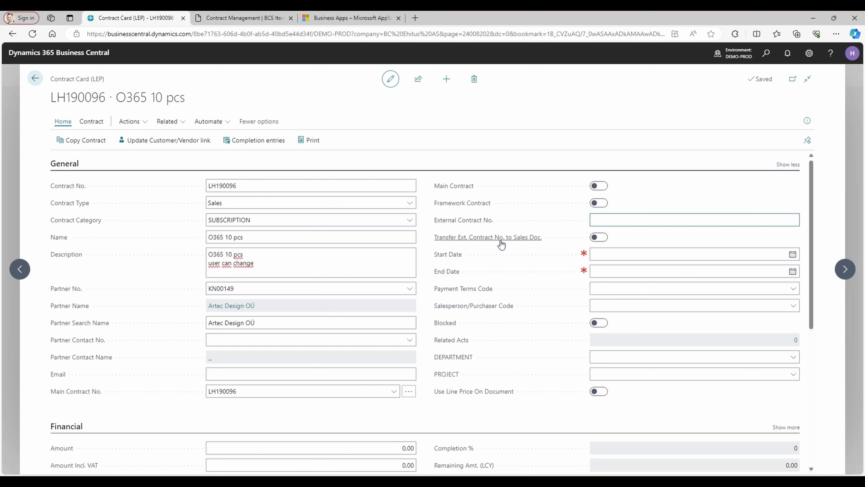
mouse_move(500, 244)
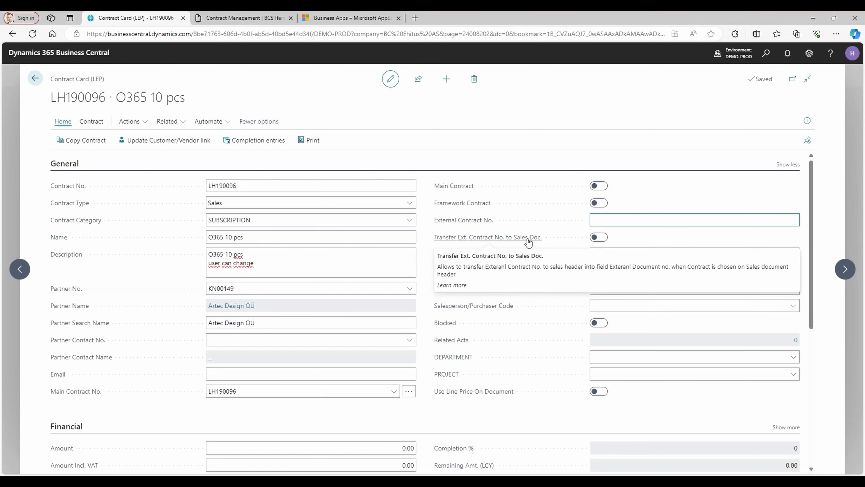
Set the contract's start date to 01.01.2024 and its end date to 31.12.2024.
left_click(619, 258)
type("0")
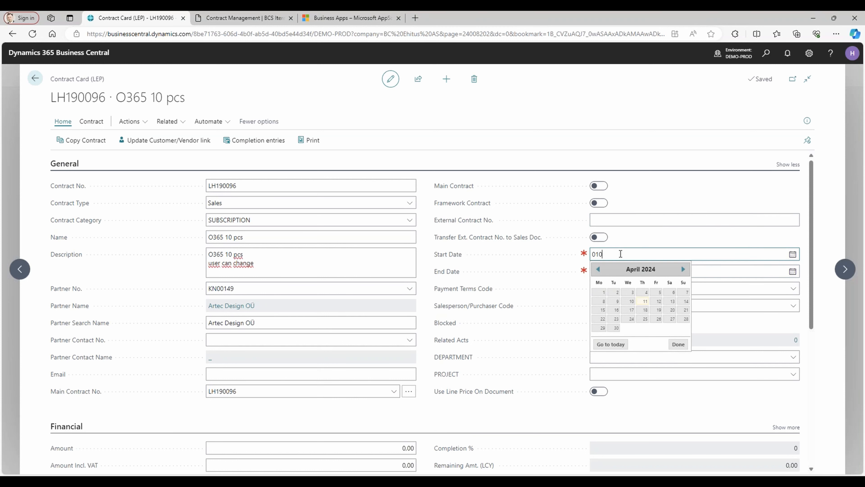
type("1.01")
key("Tab")
type("31")
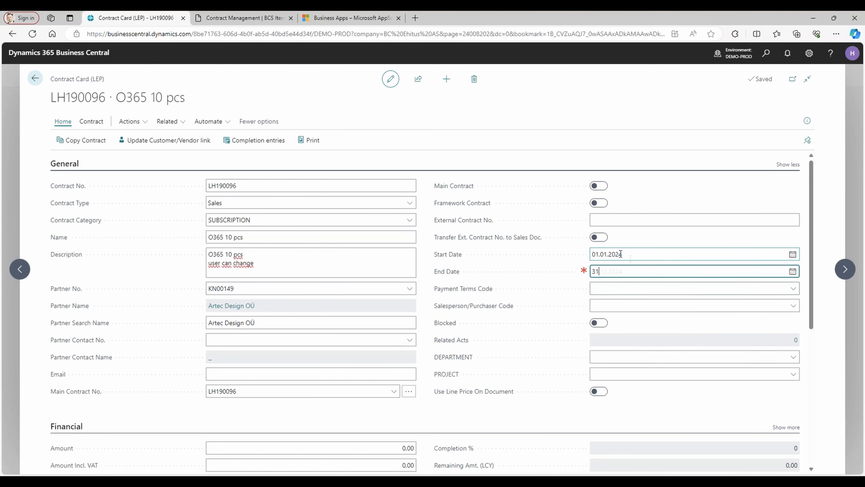
key("Tab")
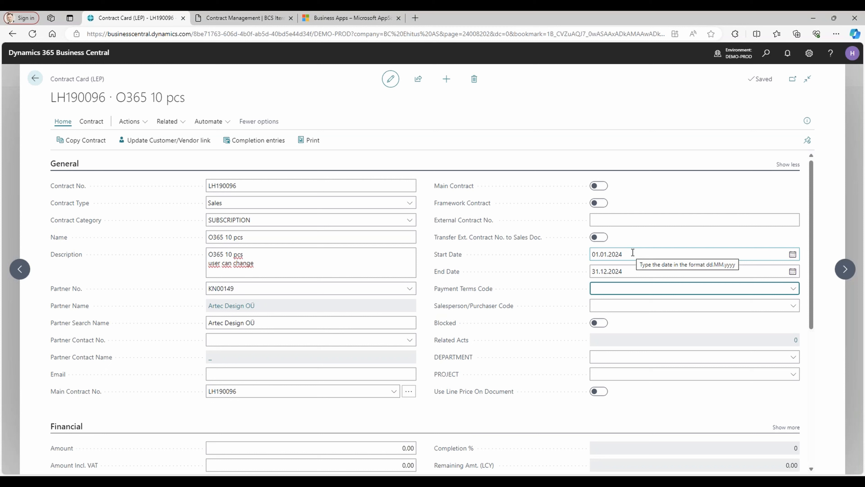
Set the contract's payment terms code to 14 DAYS and choose the third listed salesperson as its salesperson/purchaser.
left_click(793, 288)
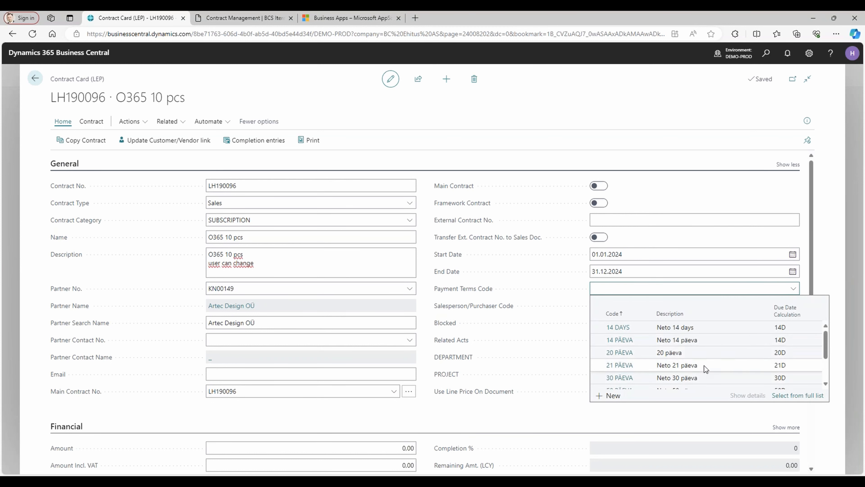
scroll(704, 331, "down", 2)
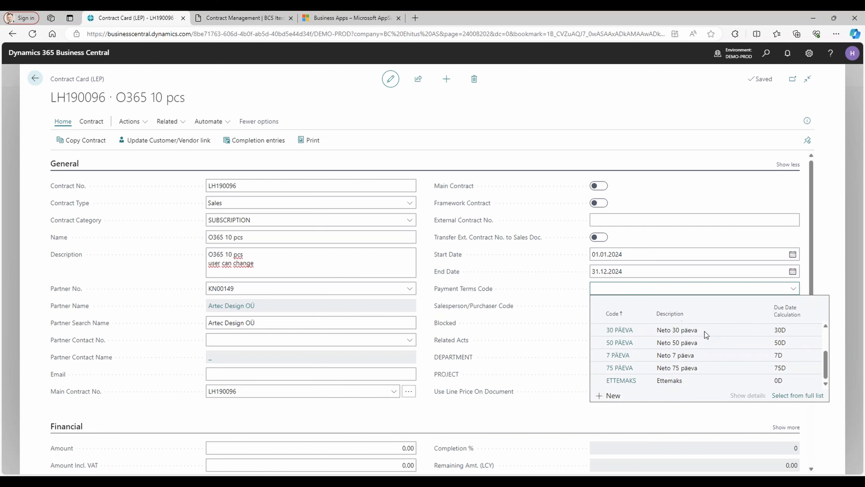
scroll(704, 331, "up", 2)
left_click(706, 329)
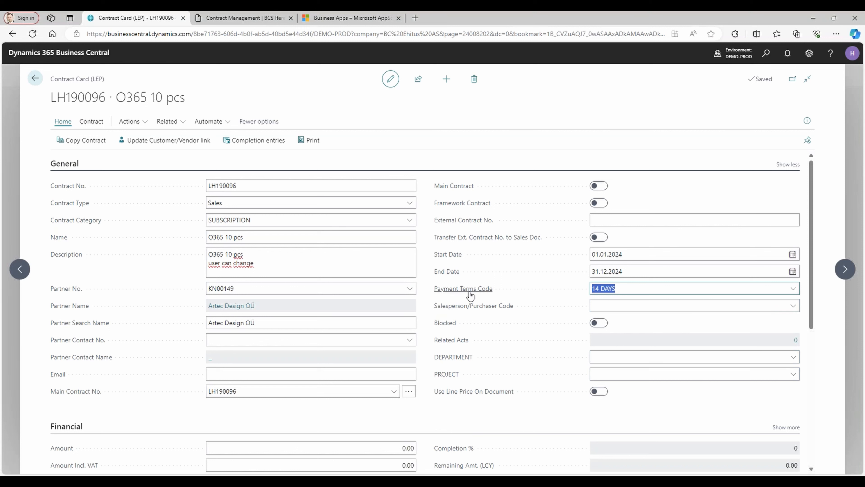
mouse_move(470, 297)
left_click(666, 308)
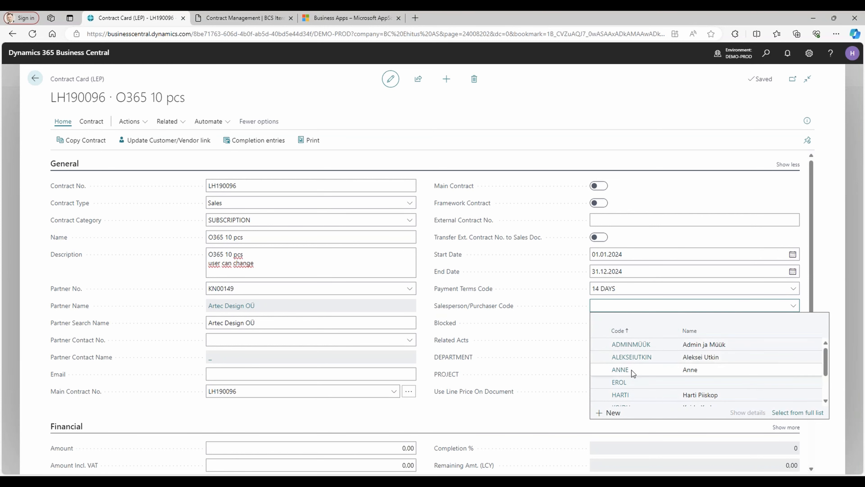
left_click(620, 369)
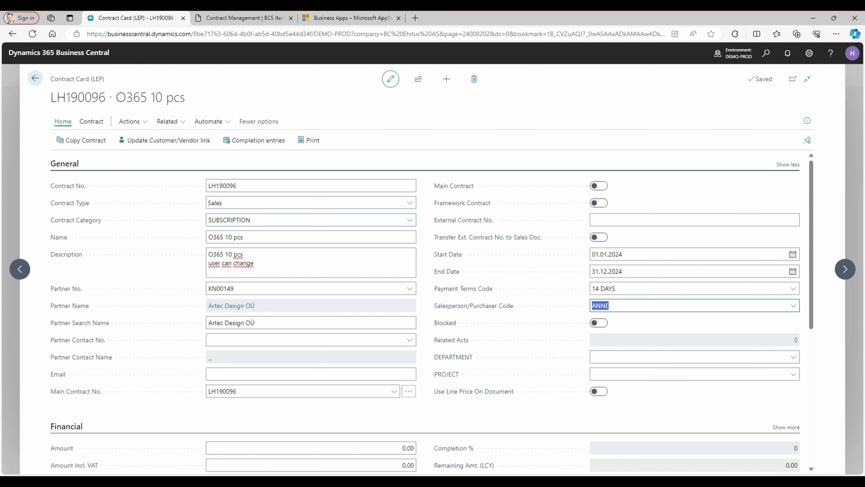
Check the contract's default dimensions and return to the contract card.
left_click(99, 127)
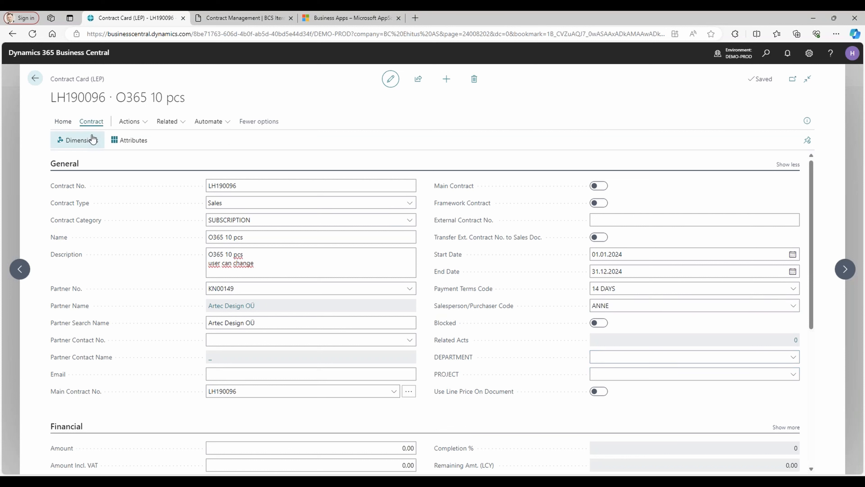
left_click(79, 145)
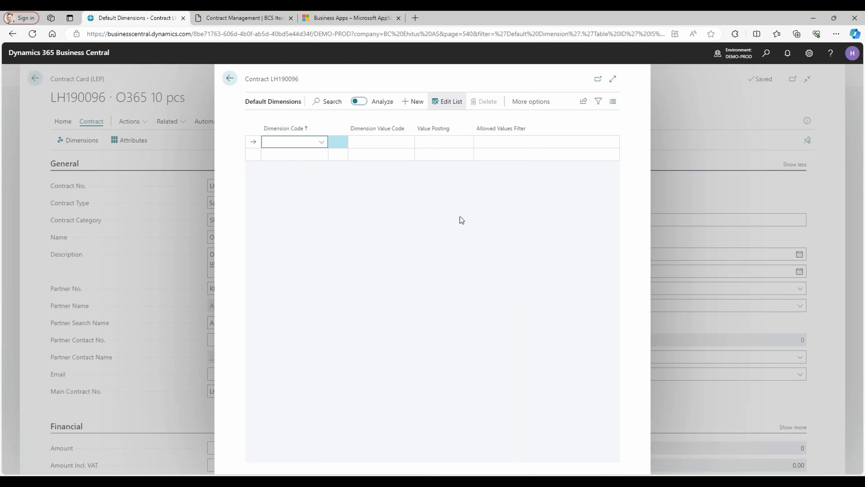
left_click(230, 78)
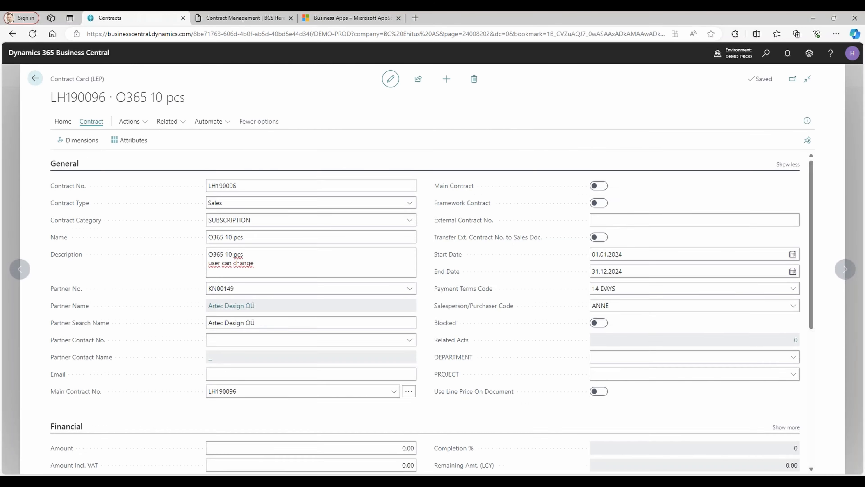
Set the contract's amount to 1000 and enable Use Line Price On Document.
scroll(384, 303, "down", 4)
left_click(384, 302)
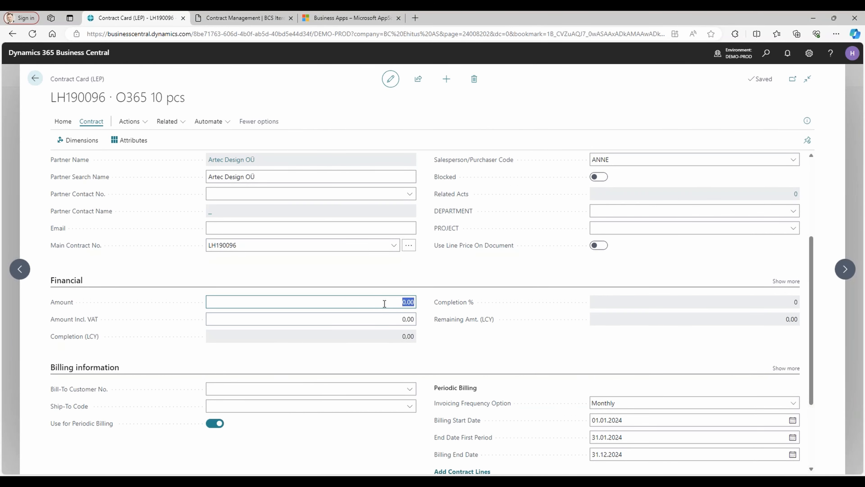
type("1000")
key("Tab")
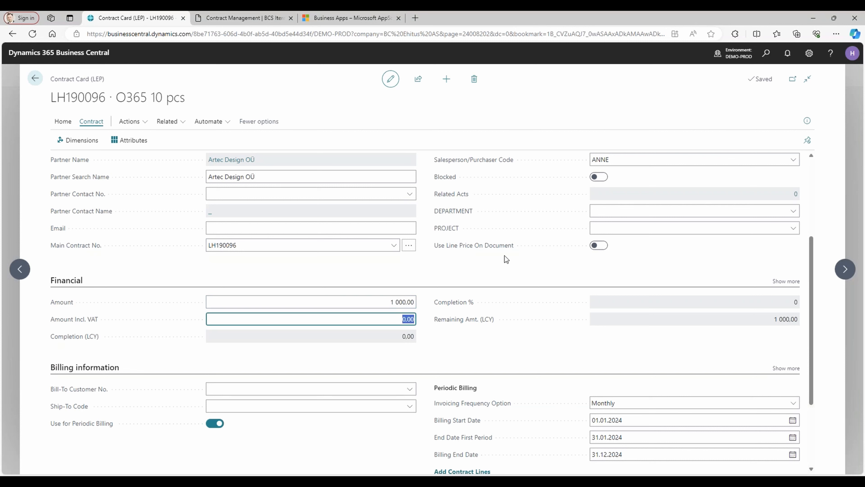
left_click(598, 245)
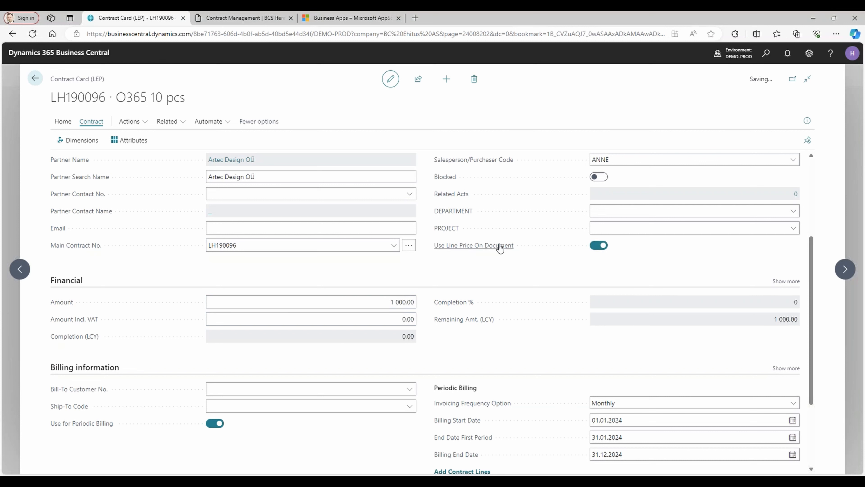
Switch Use for Periodic Billing off and back on in the contract's billing information.
scroll(519, 281, "down", 4)
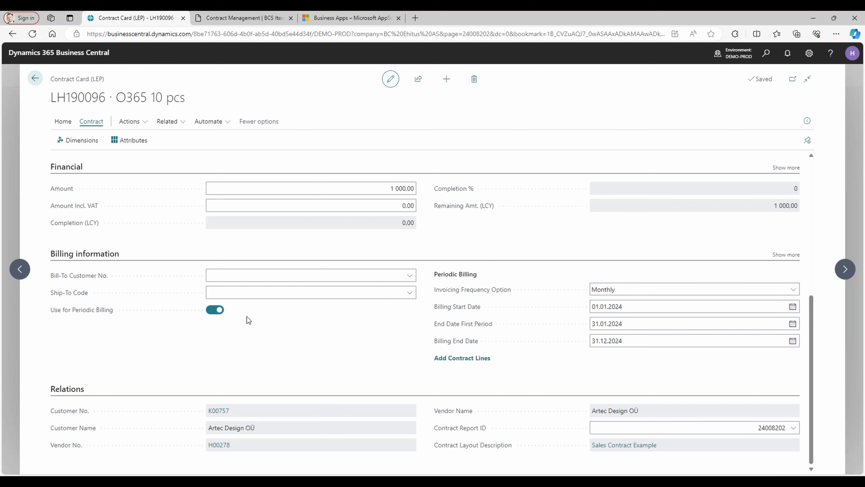
left_click(214, 310)
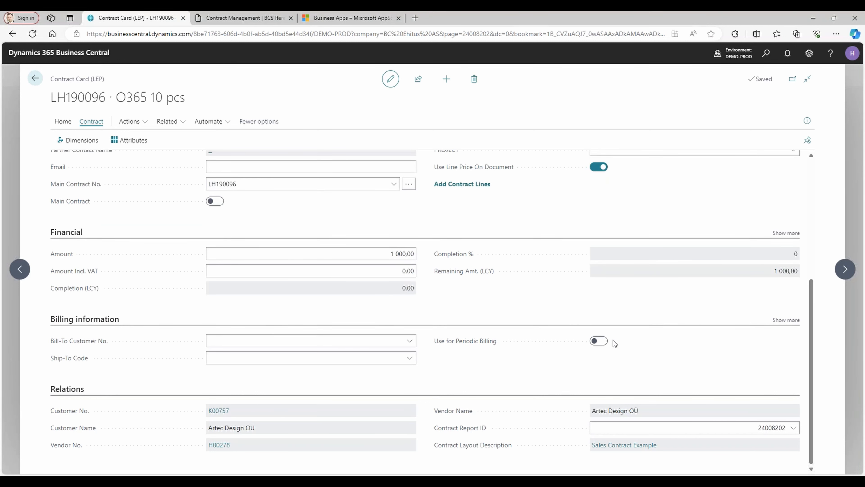
left_click(599, 341)
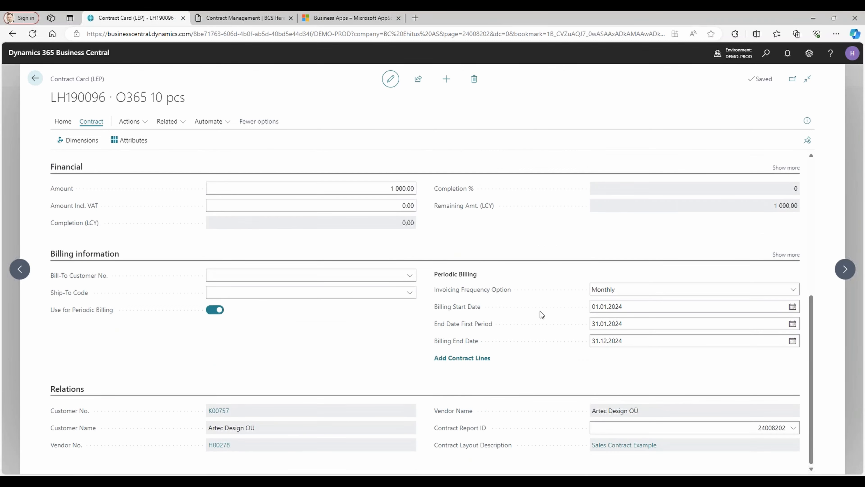
Add contract lines to the contract and expand the Contract Lines section.
left_click(463, 361)
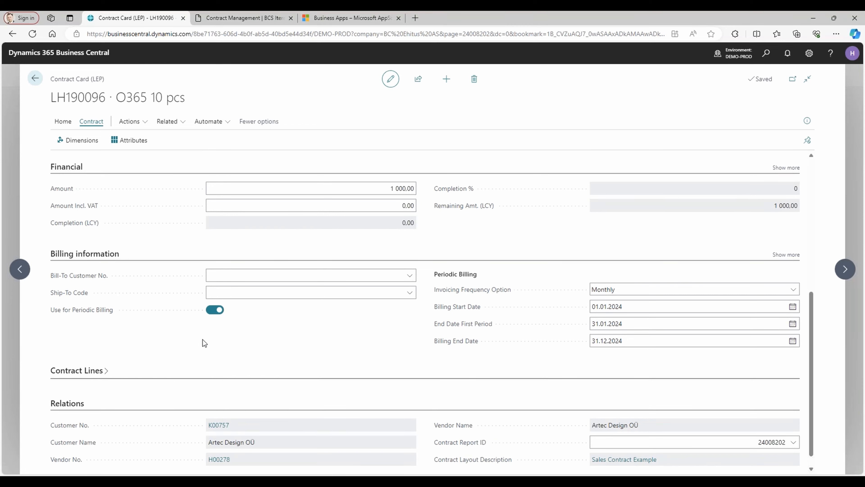
left_click(91, 371)
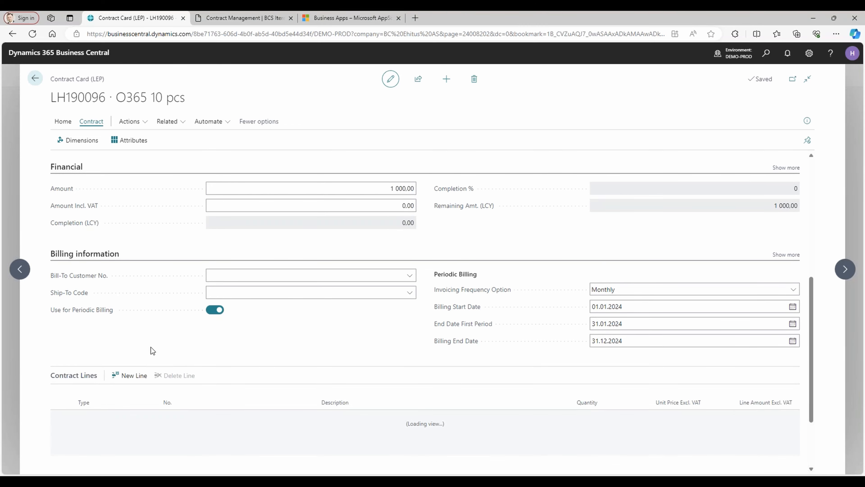
scroll(136, 327, "down", 3)
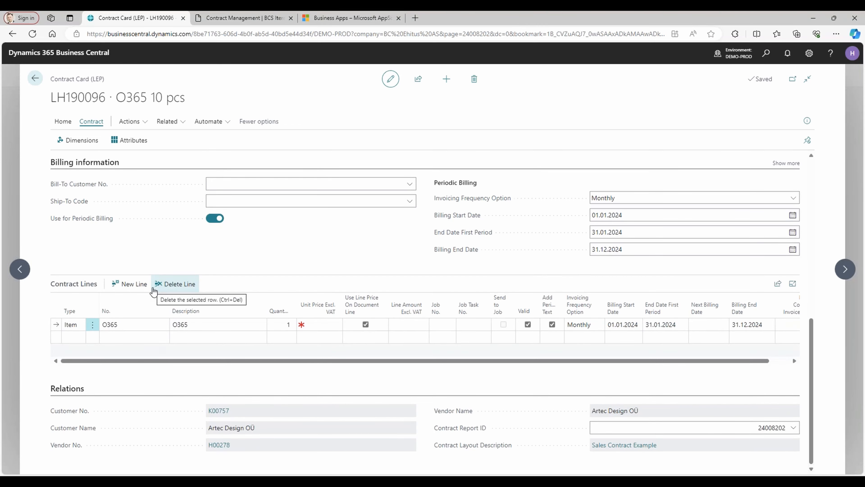
Examine the SUBSCRIPTION category's default invoicing frequency, type and item number in the full contract category list.
scroll(158, 282, "up", 9)
scroll(337, 272, "up", 2)
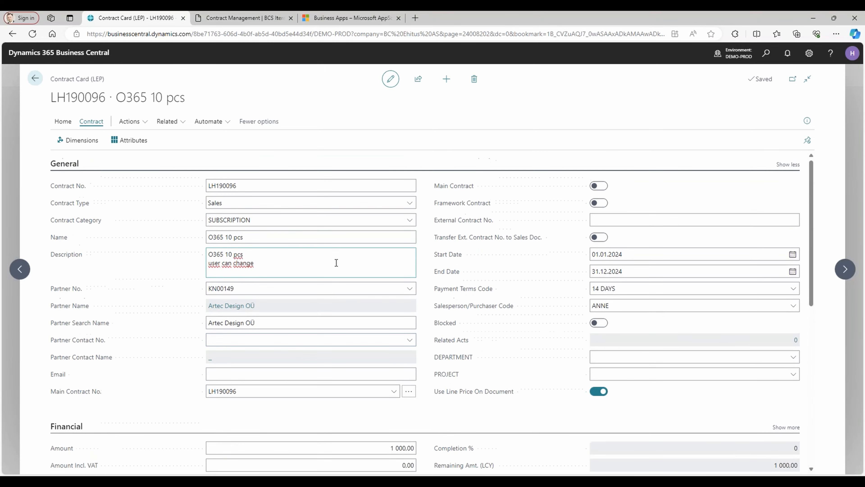
left_click(410, 221)
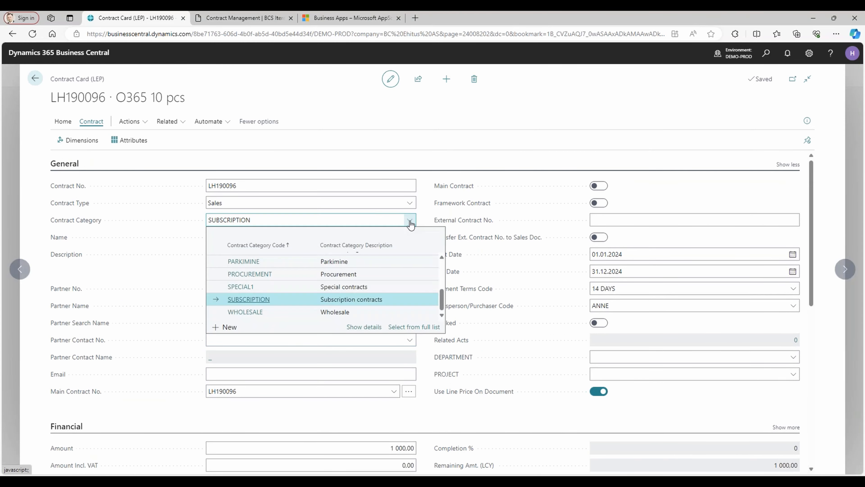
left_click(416, 327)
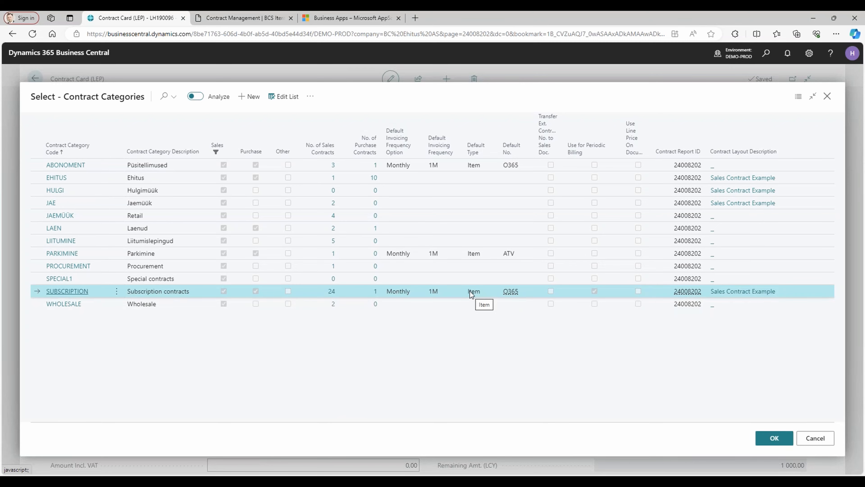
key("Escape")
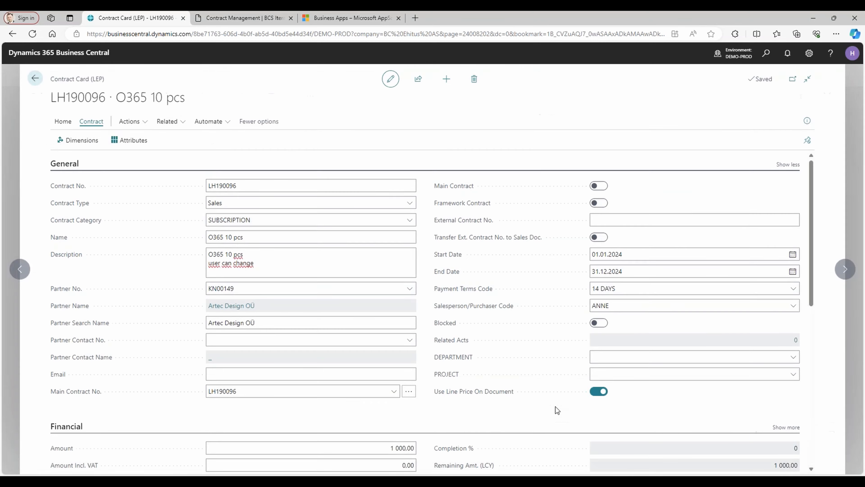
Set the O365 contract line's quantity to 10 and its unit price excluding VAT to 15.
scroll(424, 426, "down", 7)
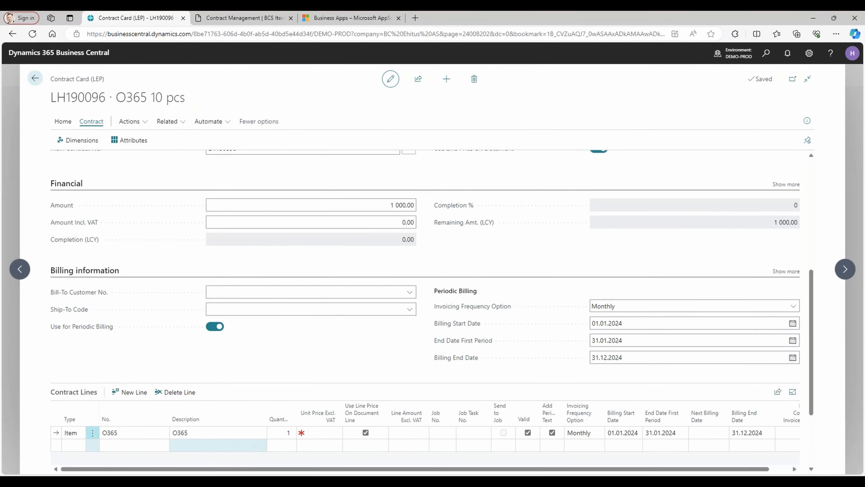
left_click(201, 433)
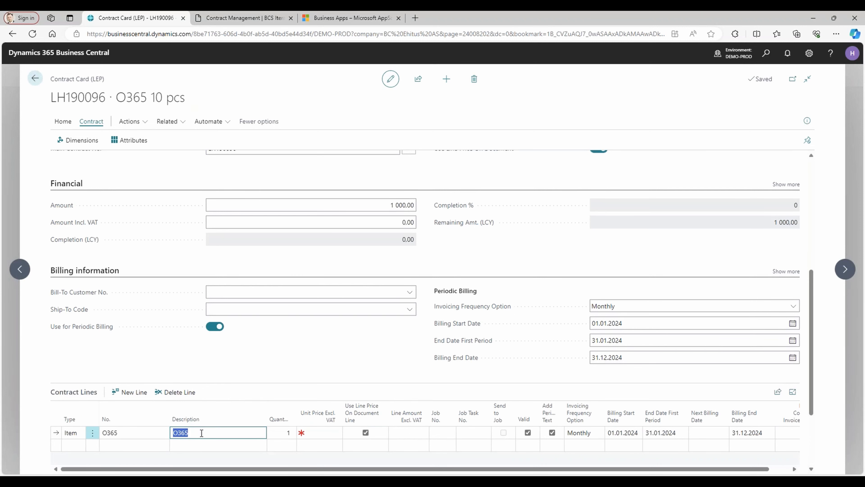
scroll(205, 409, "down", 3)
left_click(211, 334)
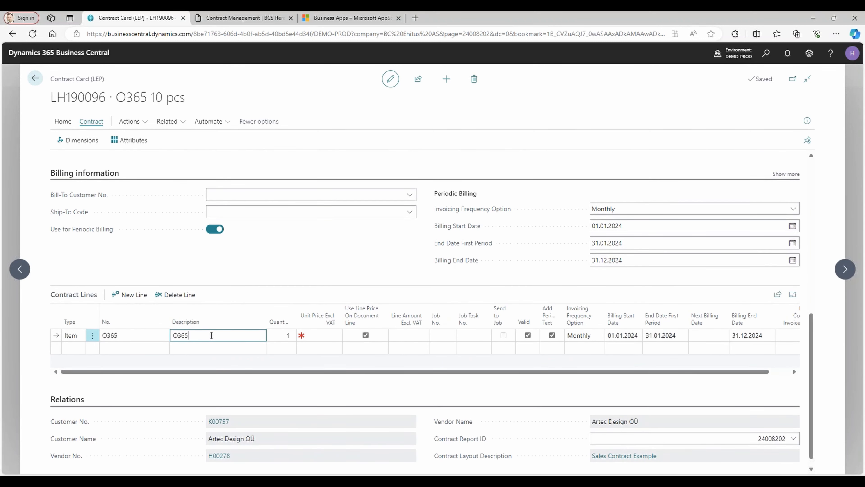
key("Tab")
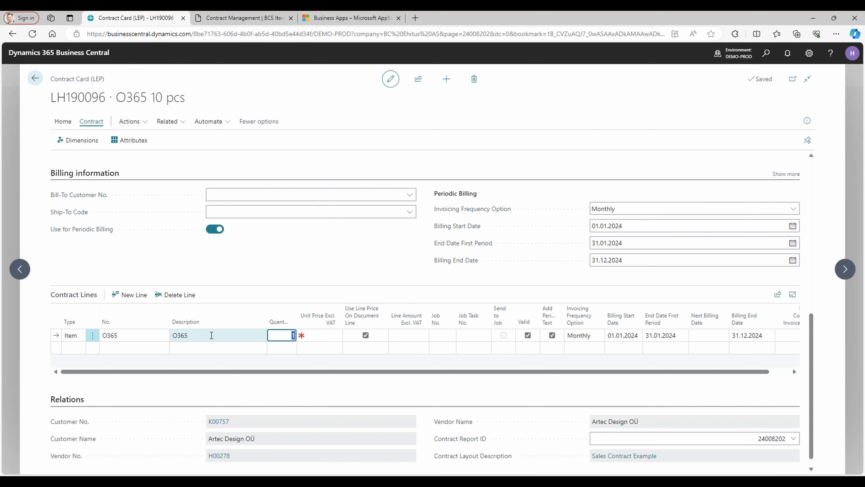
type("10")
key("Tab")
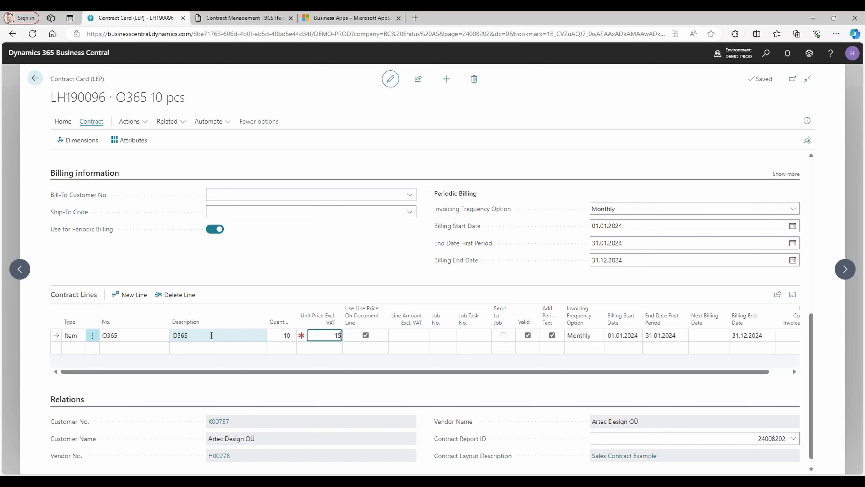
key("Tab")
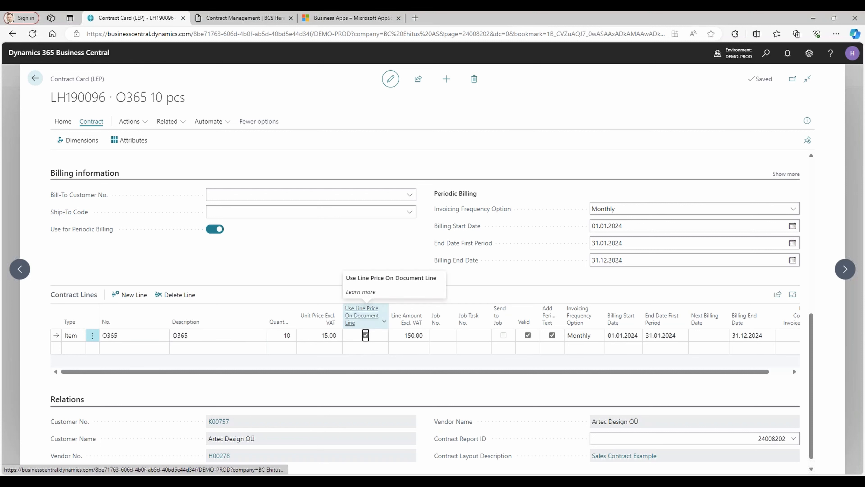
left_click(365, 335)
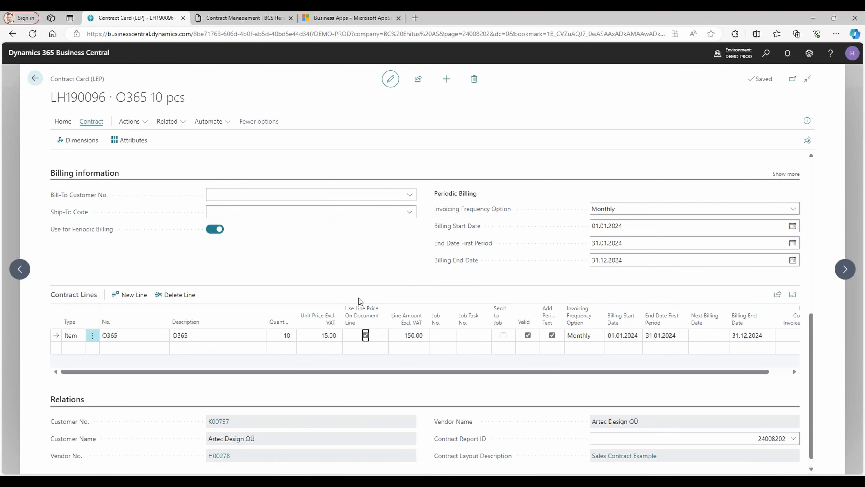
Add a second item line for ATV with the description "Fixed price for service" and a unit price of 100.
scroll(331, 289, "down", 1)
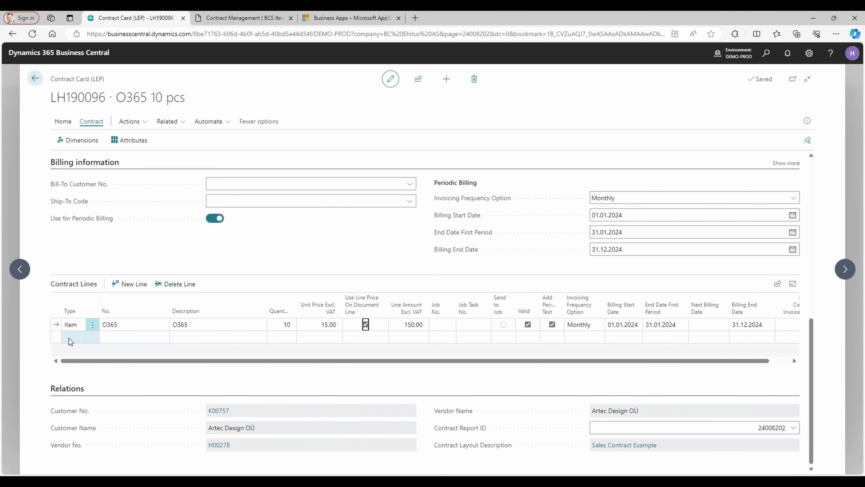
left_click(68, 338)
left_click(121, 338)
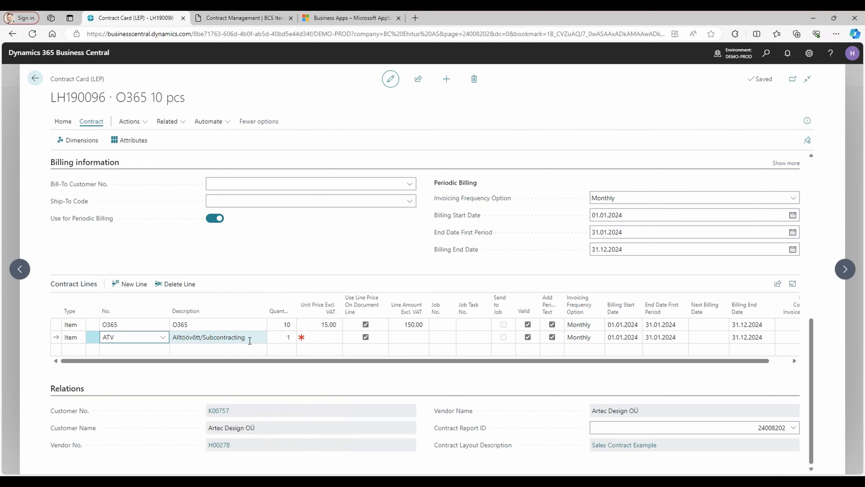
left_click(252, 338)
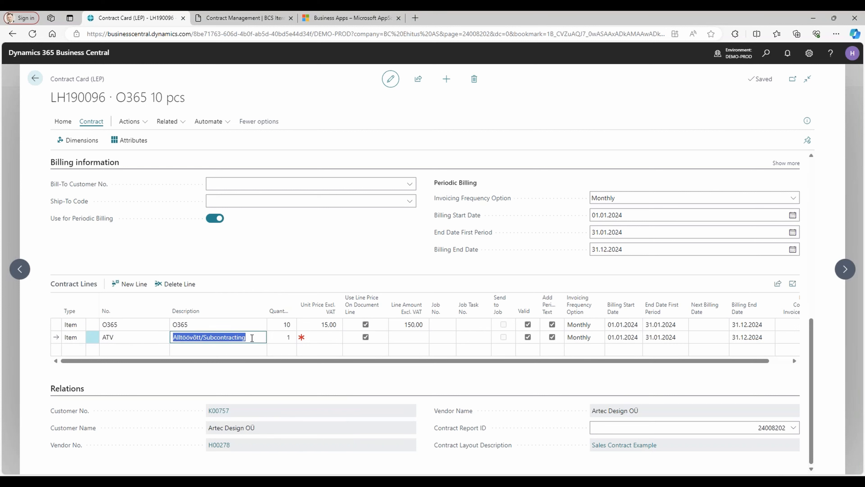
type("O")
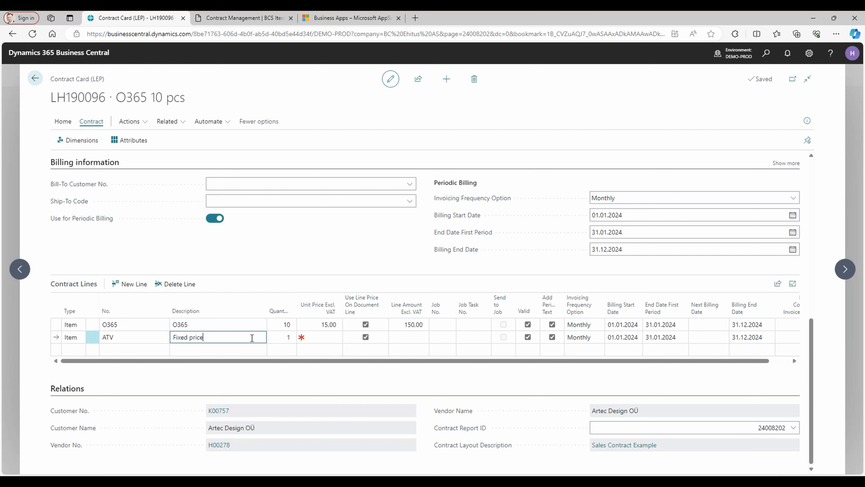
type("r service")
key("Tab")
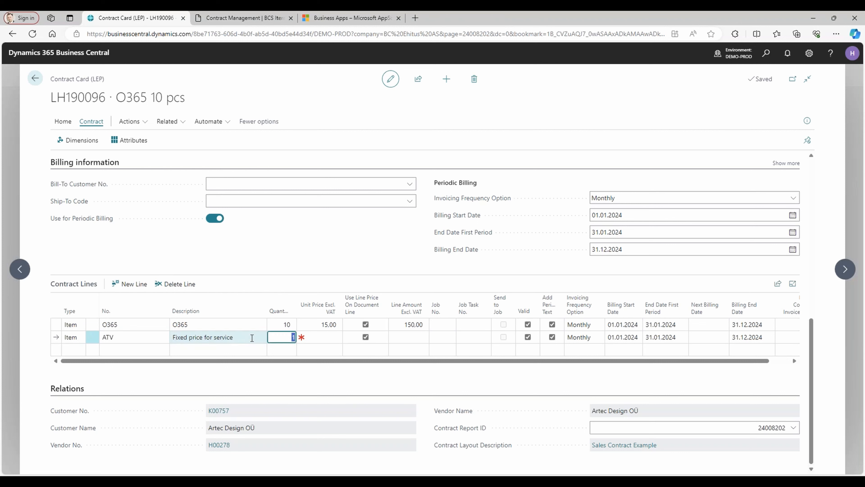
key("Tab")
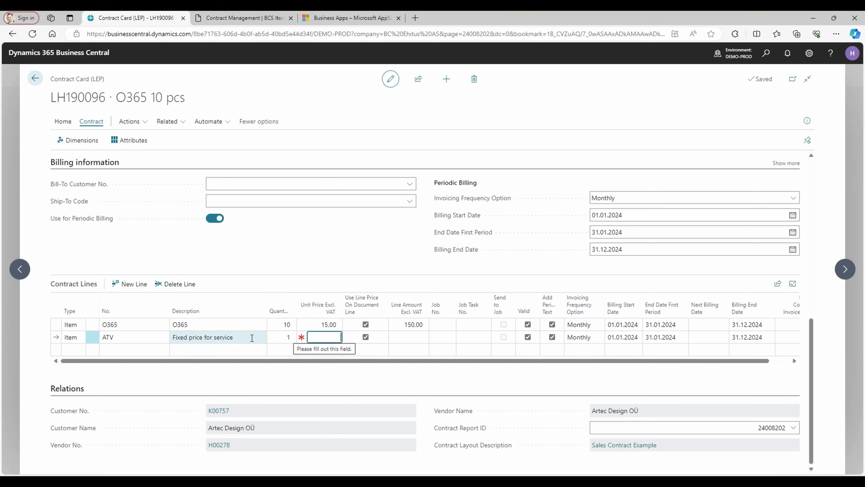
type("100")
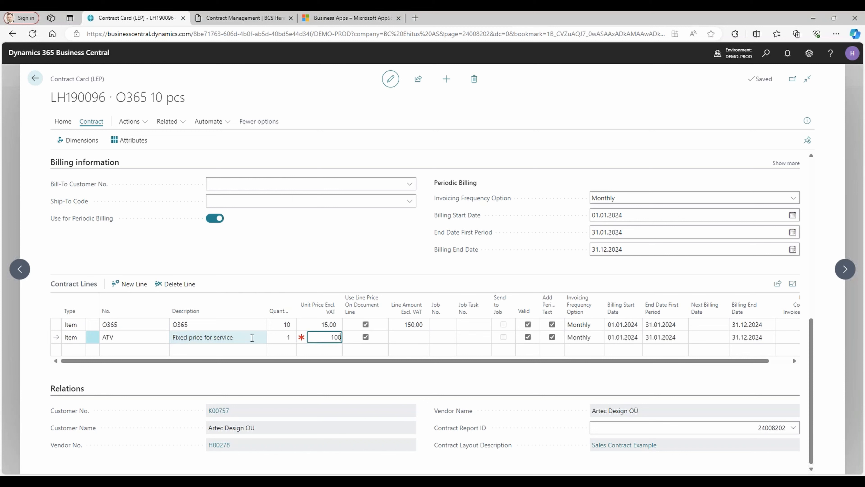
key("Tab")
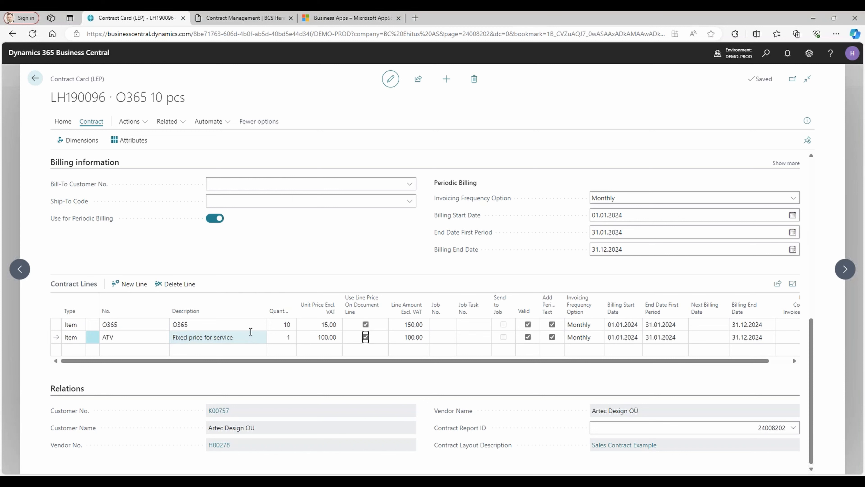
Turn off the period text on the ATV line and set its invoicing frequency option to blank.
left_click(552, 336)
left_click(583, 337)
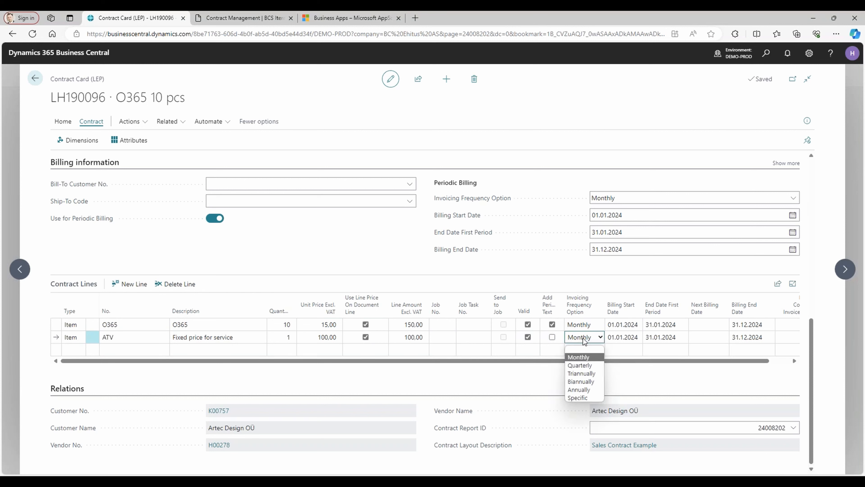
left_click(588, 349)
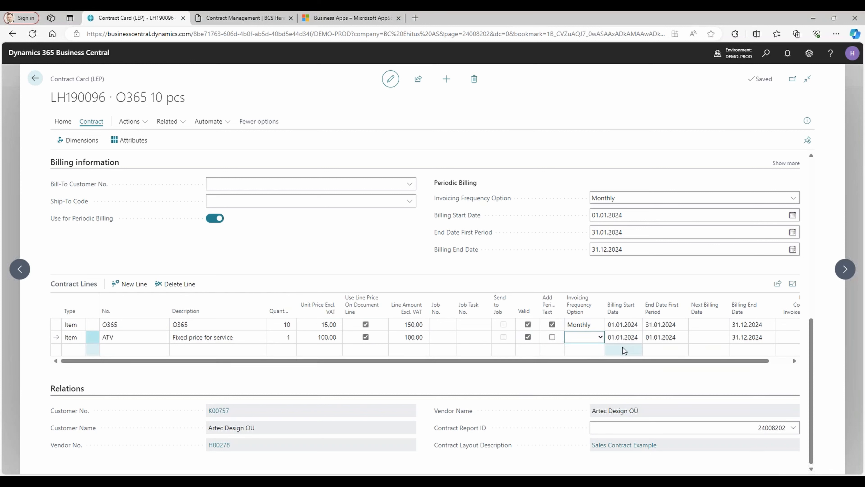
Clear the ATV line's billing end date, and discard the attempt to empty its billing start date and first period end date.
key("Tab")
key("Delete")
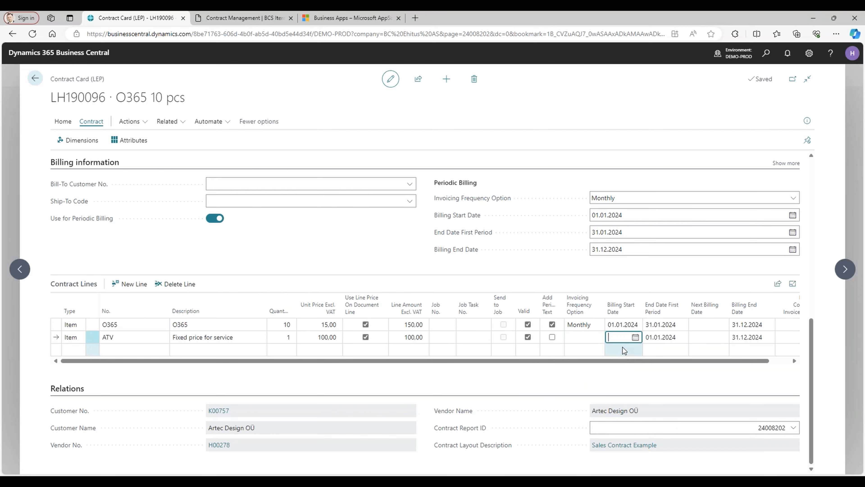
key("Tab")
key("Delete")
key("Tab")
key("Delete")
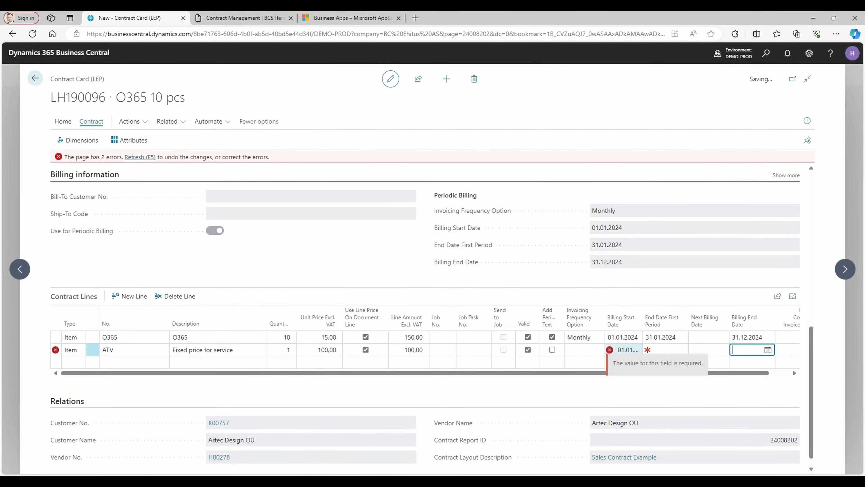
key("Down")
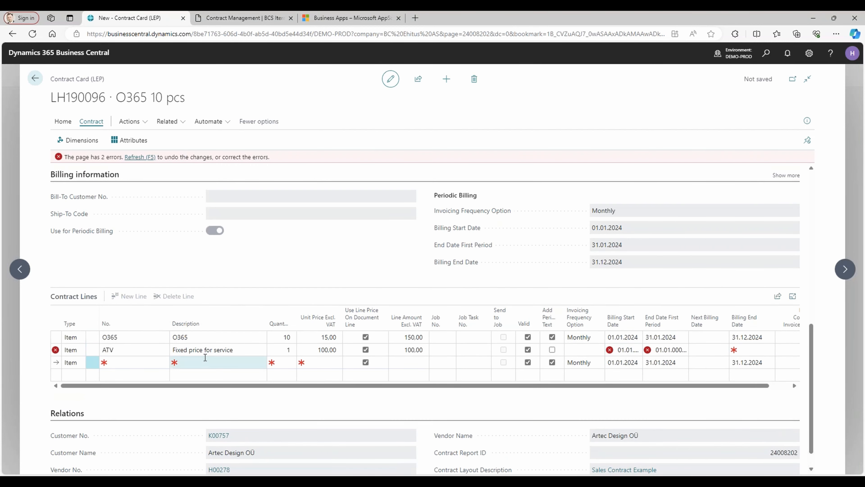
left_click(206, 349)
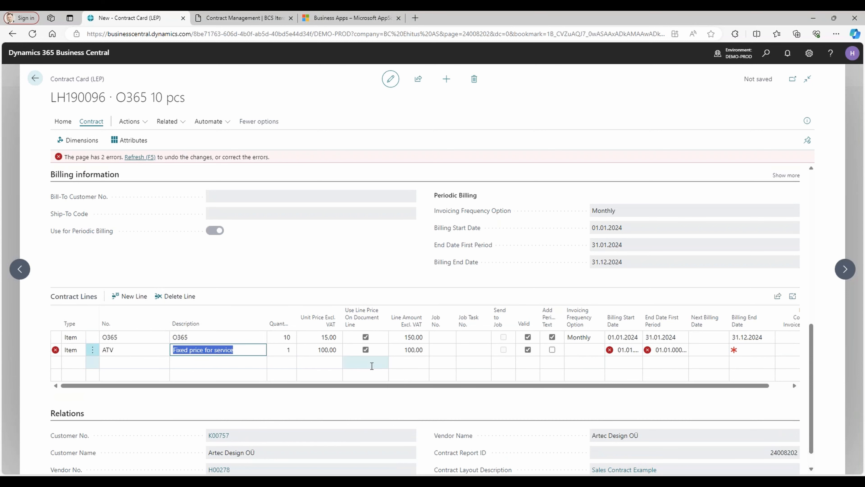
key("F5")
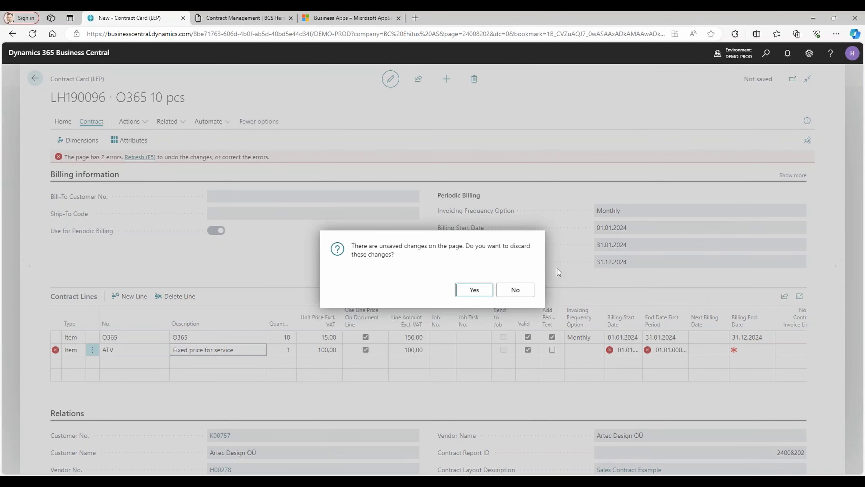
left_click(475, 290)
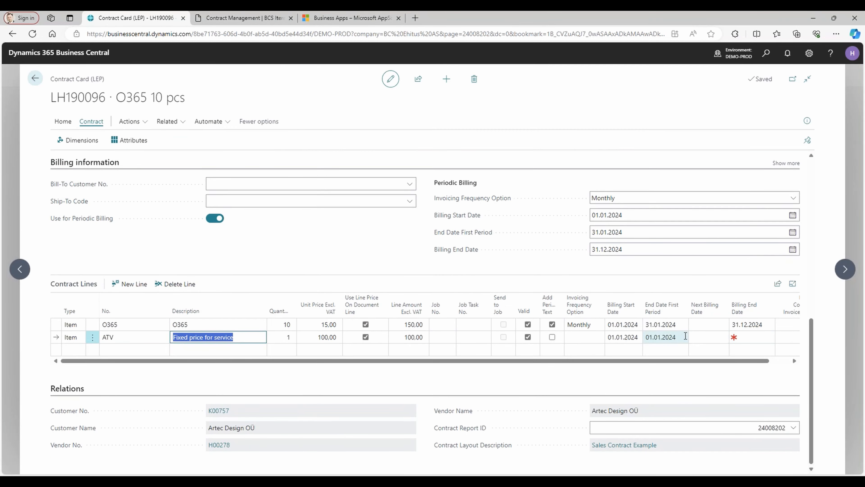
Try to clear the end date of the first period on the ATV line, and discard the unsaved change.
left_click(682, 337)
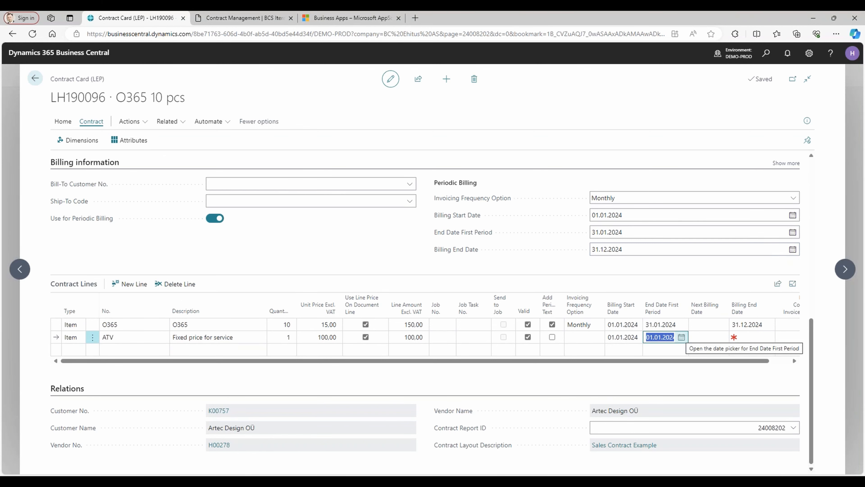
key("Delete")
key("shift+Tab")
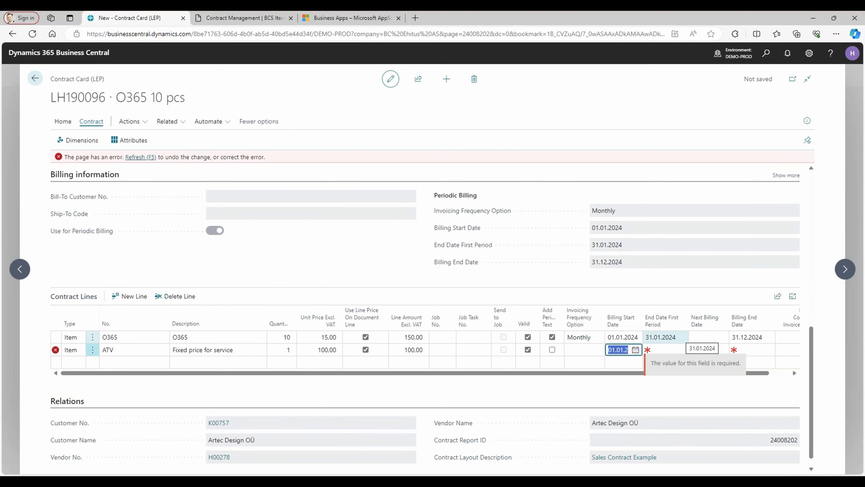
key("F5")
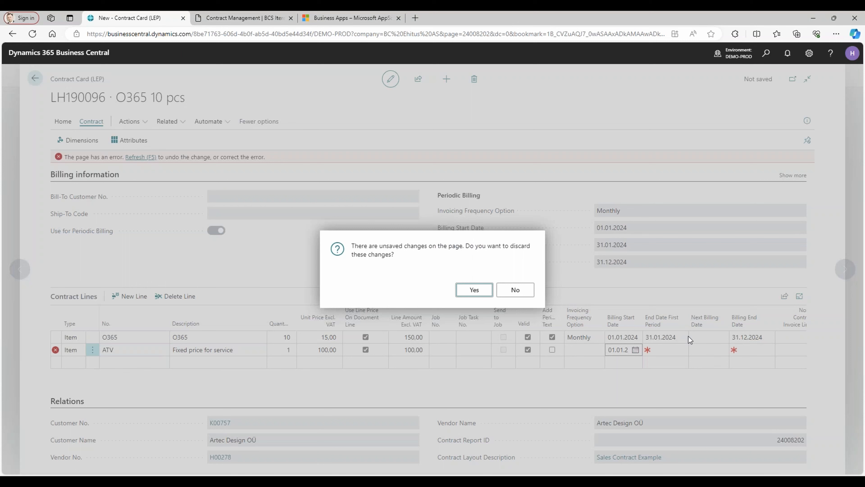
left_click(466, 290)
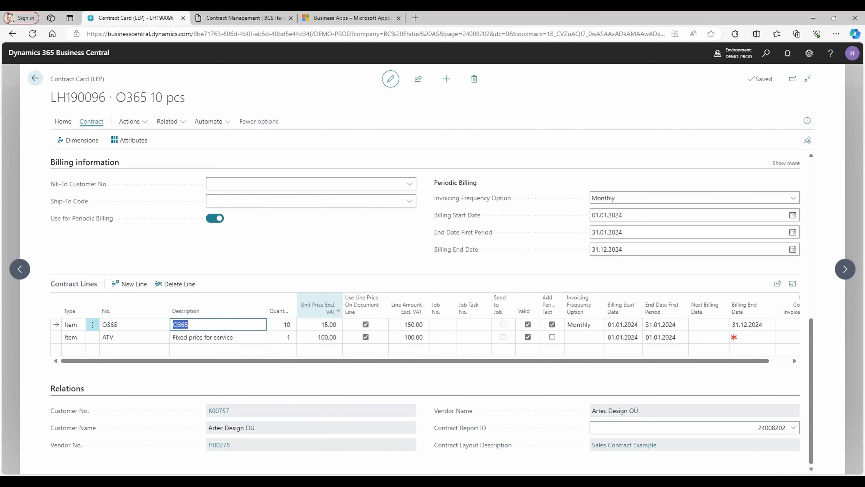
left_click(219, 338)
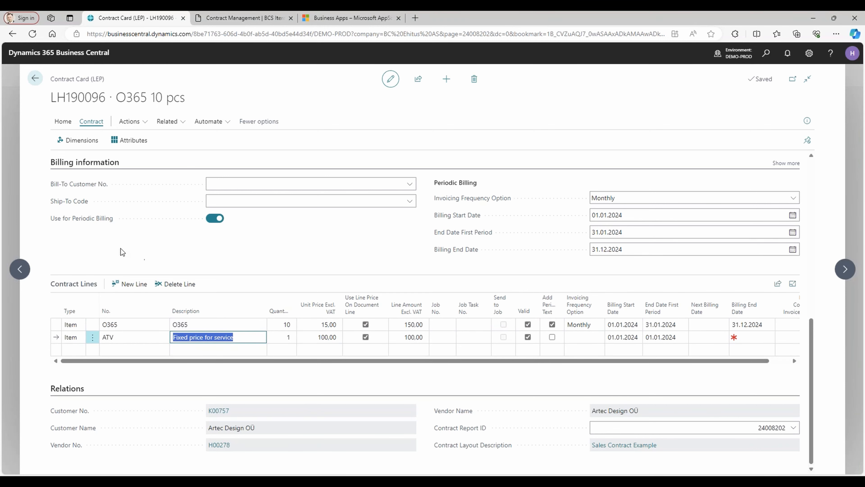
Create the contract invoice lines for this contract with a next billing date of 11.05.2024.
scroll(119, 249, "up", 3)
scroll(120, 252, "up", 3)
scroll(121, 249, "up", 3)
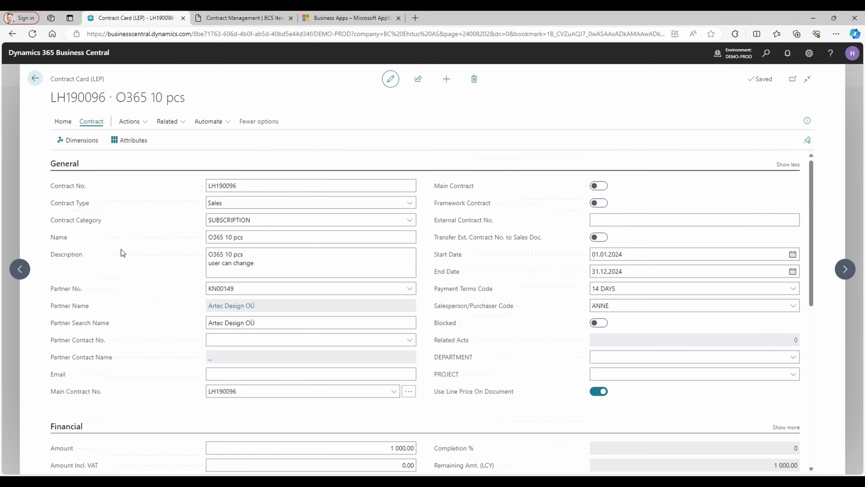
scroll(121, 248, "down", 9)
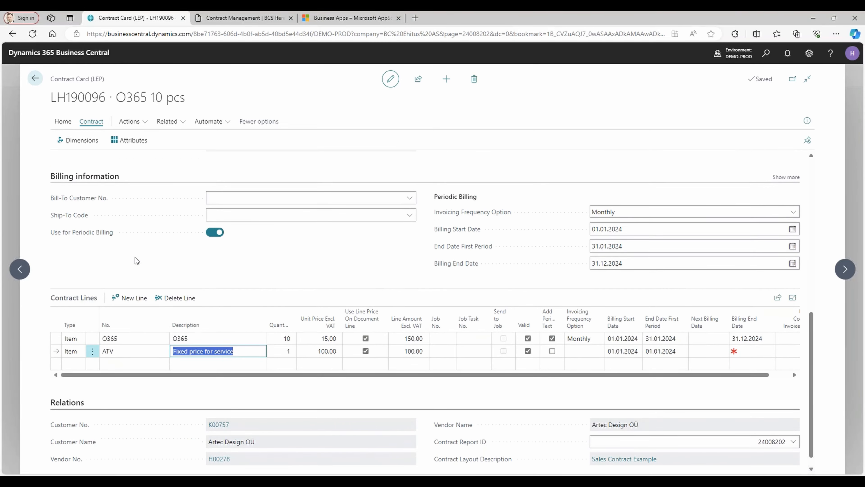
scroll(136, 257, "up", 9)
left_click(145, 127)
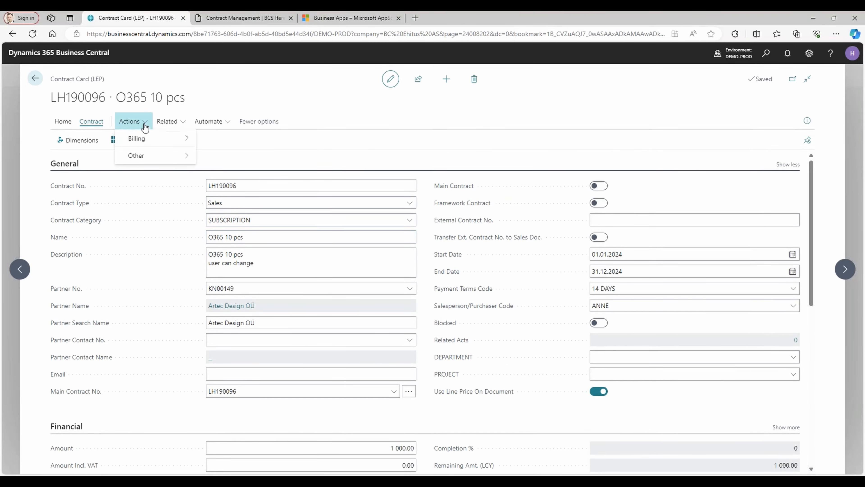
mouse_move(141, 138)
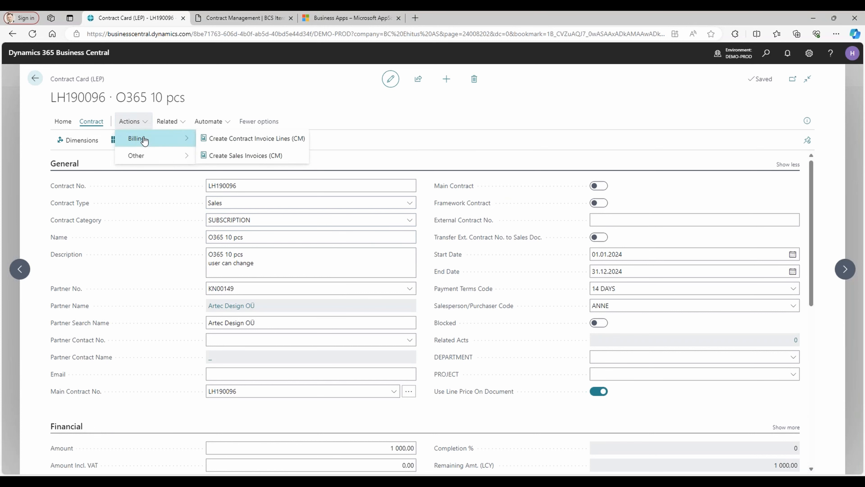
left_click(261, 139)
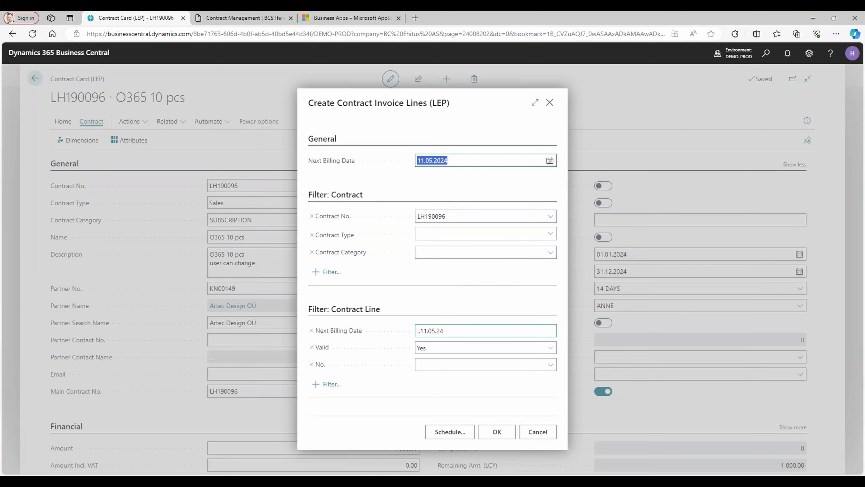
left_click(496, 431)
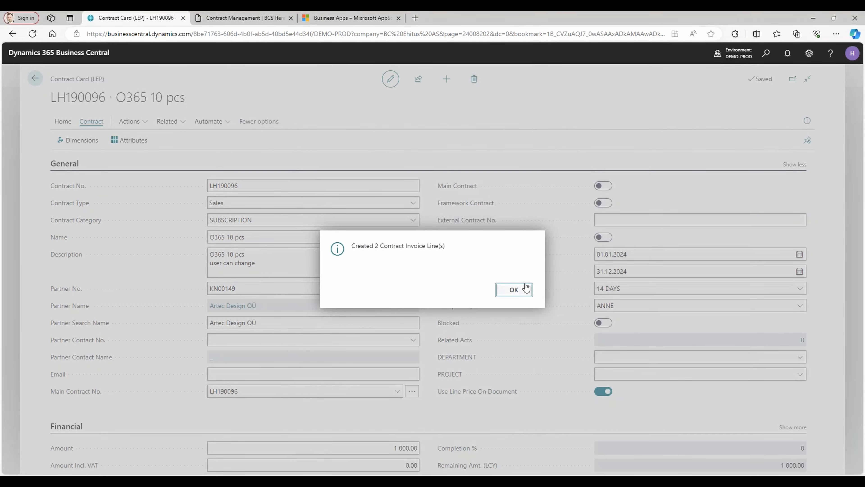
left_click(521, 288)
Review the contract invoice lines of the O365 line, including the period text, and return to the contract.
scroll(508, 269, "down", 5)
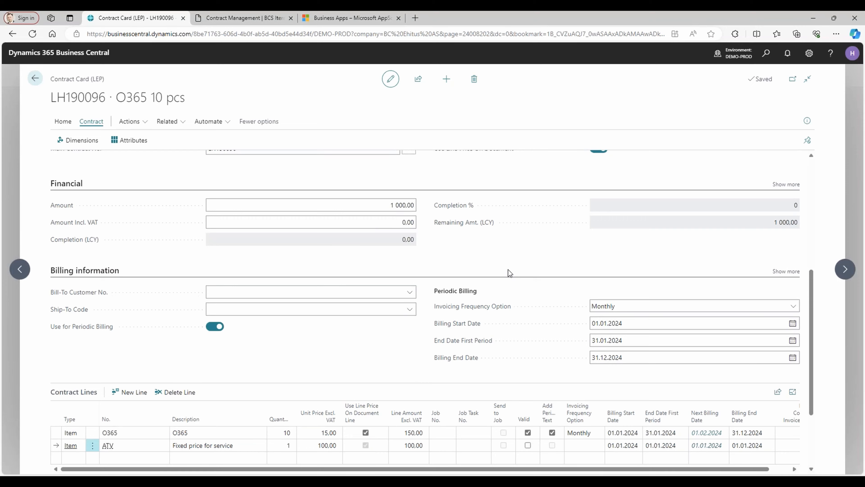
scroll(508, 289, "down", 2)
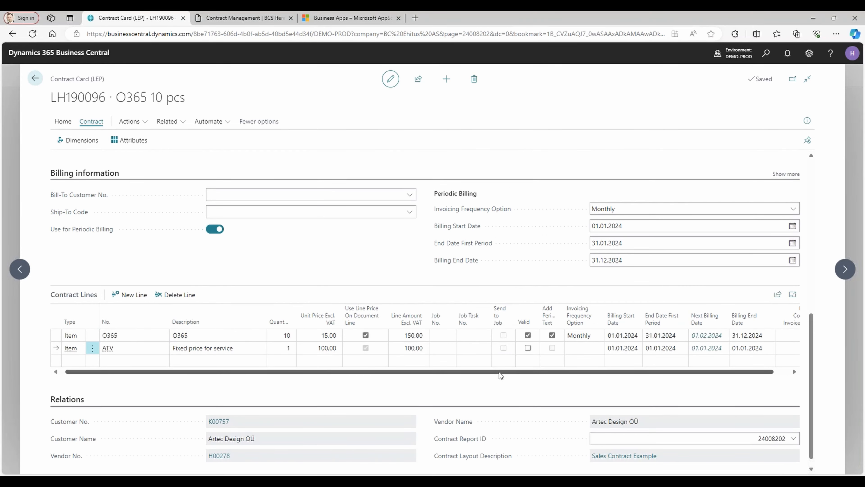
left_click_drag(500, 372, 628, 376)
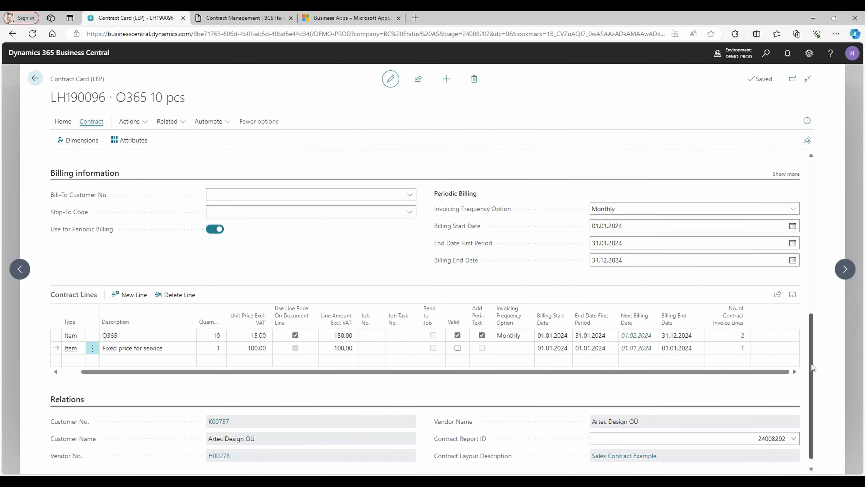
left_click(743, 337)
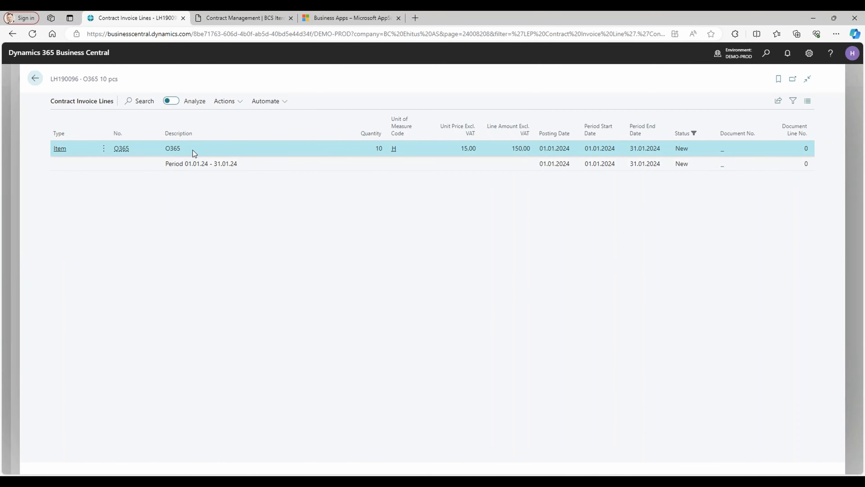
left_click(217, 167)
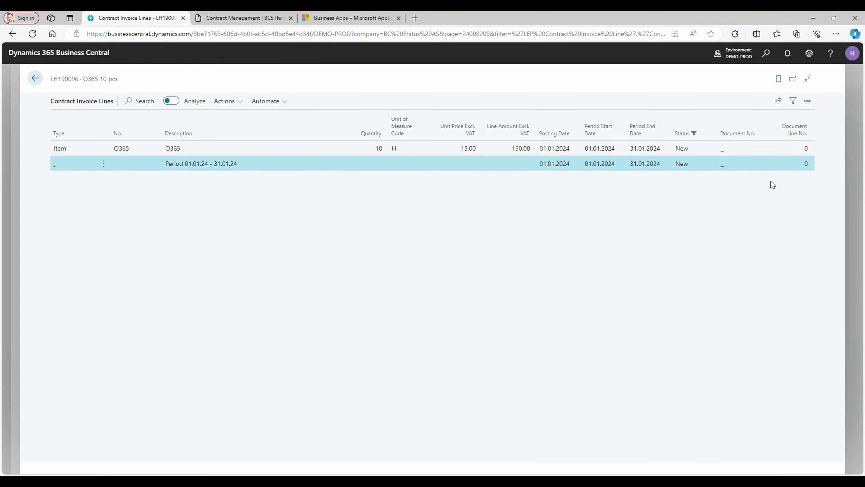
left_click(38, 78)
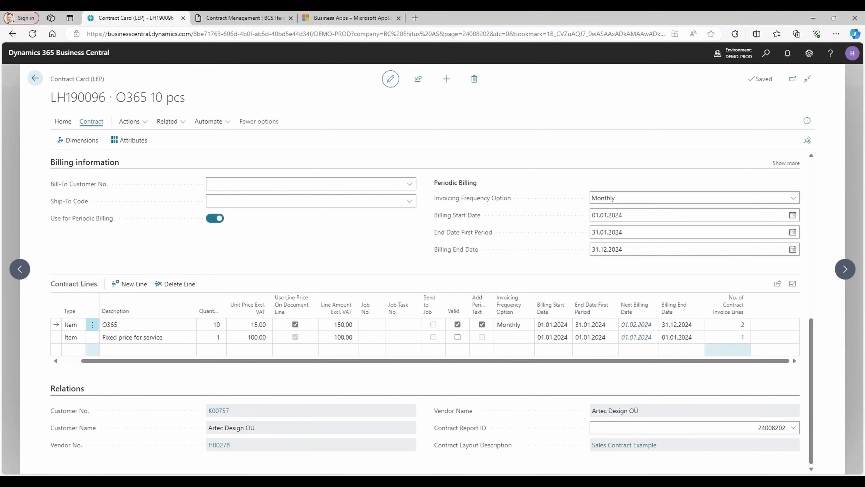
Cancel the contract invoice line created for the ATV fixed price service and return to the contract.
left_click(746, 339)
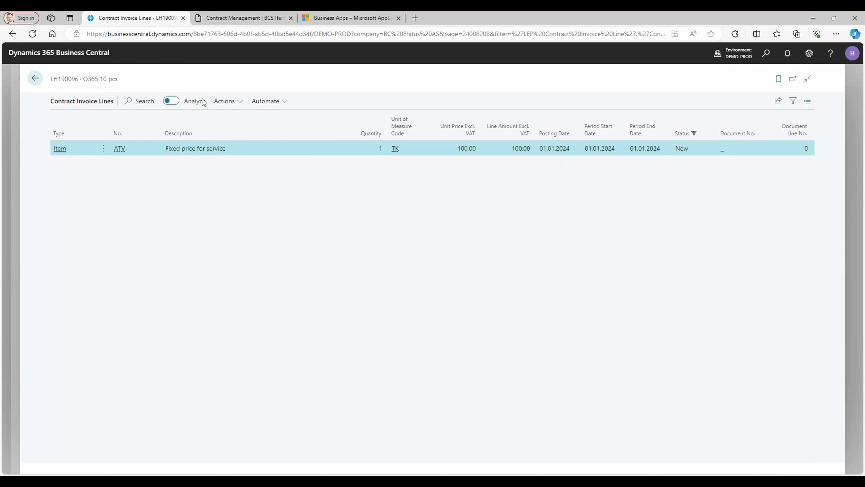
left_click(237, 102)
left_click(237, 118)
left_click(474, 290)
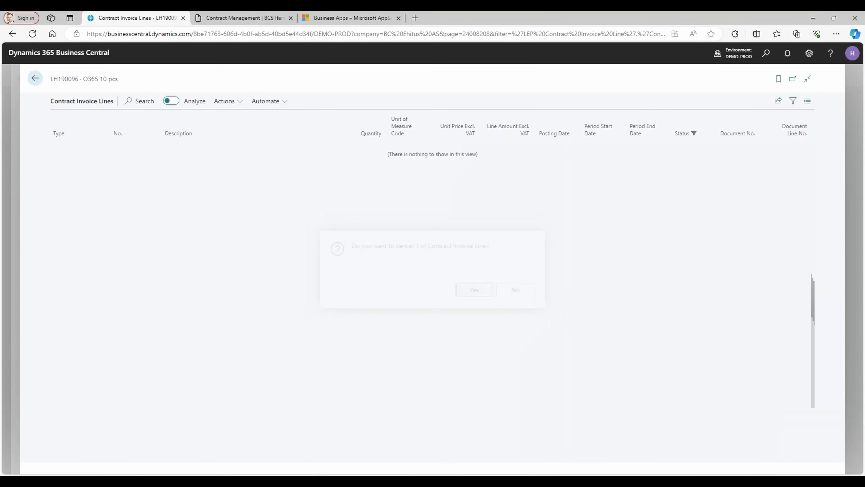
left_click(35, 79)
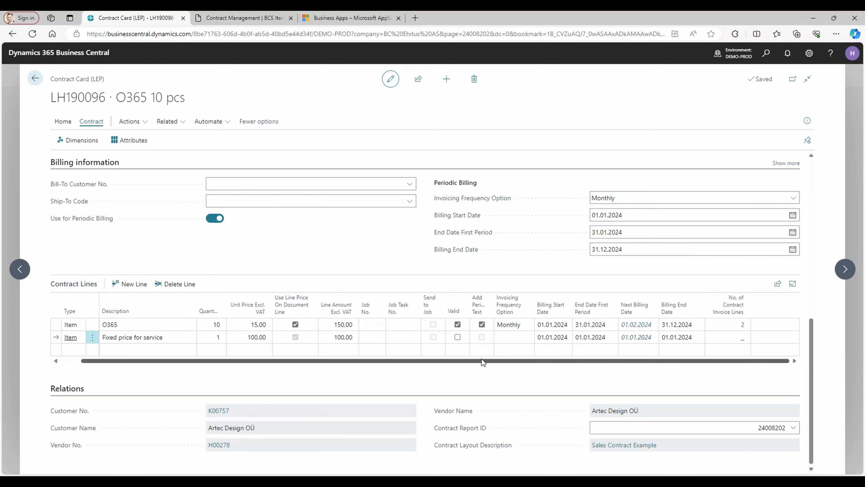
Try to mark the ATV fixed price line as valid again, and discard the unsaved change.
left_click(458, 336)
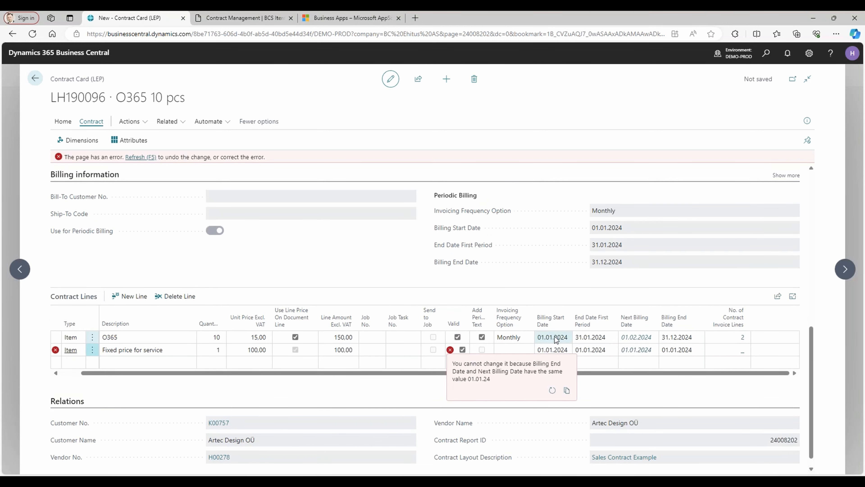
key("F5")
left_click(483, 294)
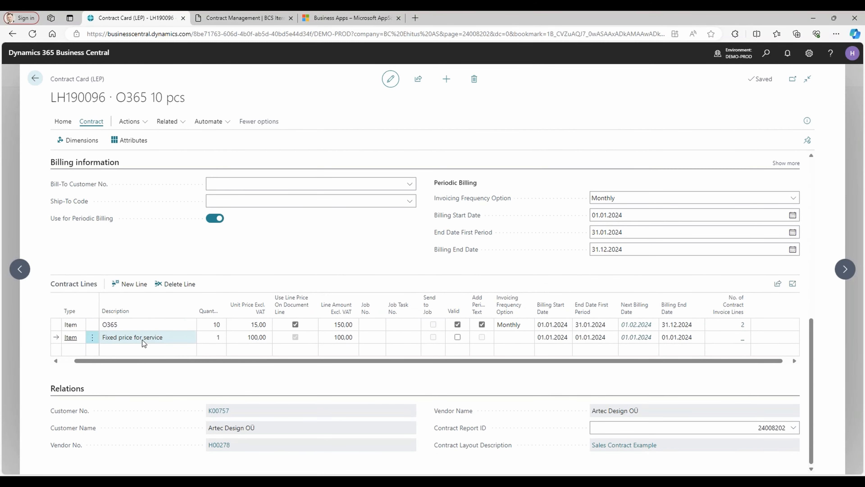
Create the sales invoice for this contract with posting date 26.04.2024, grouped by contract and created as an invoice.
left_click(129, 121)
mouse_move(148, 142)
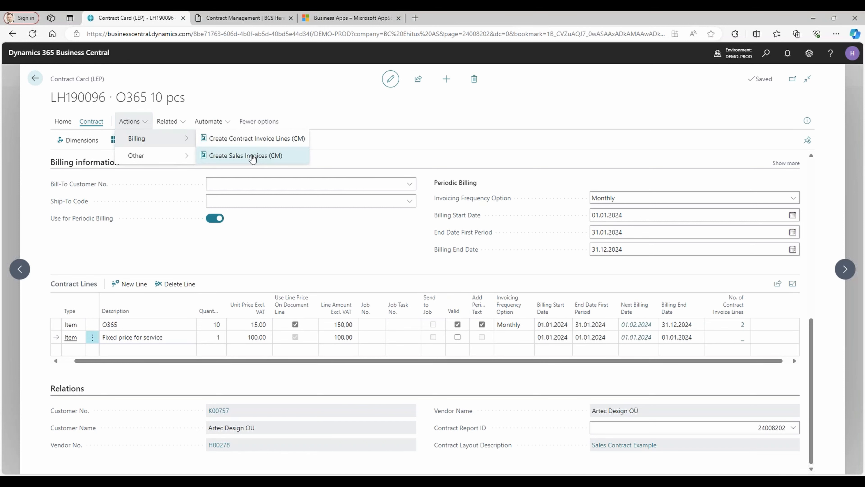
left_click(245, 155)
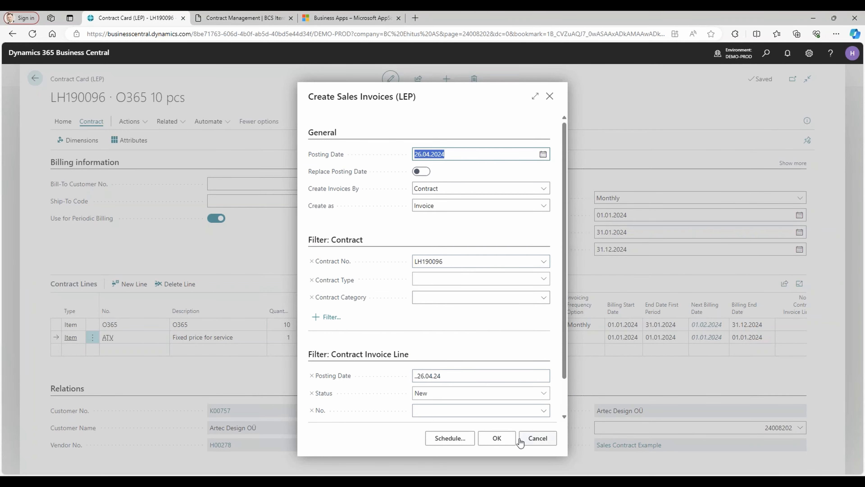
left_click(497, 439)
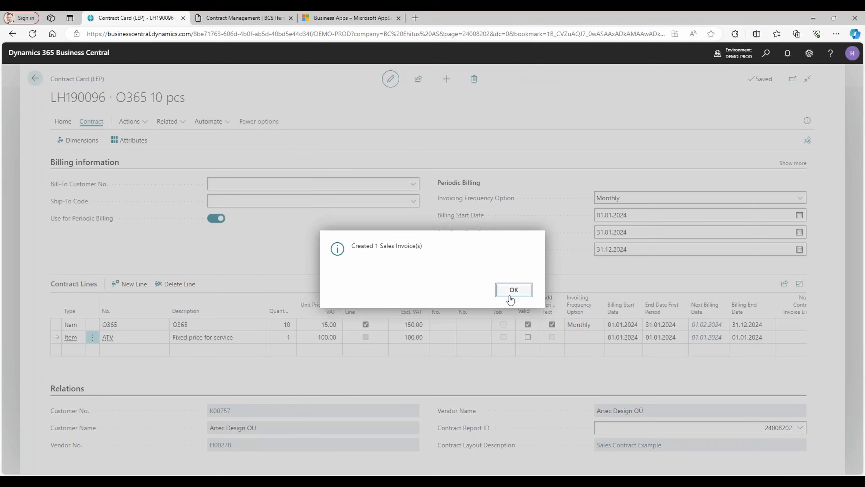
left_click(513, 289)
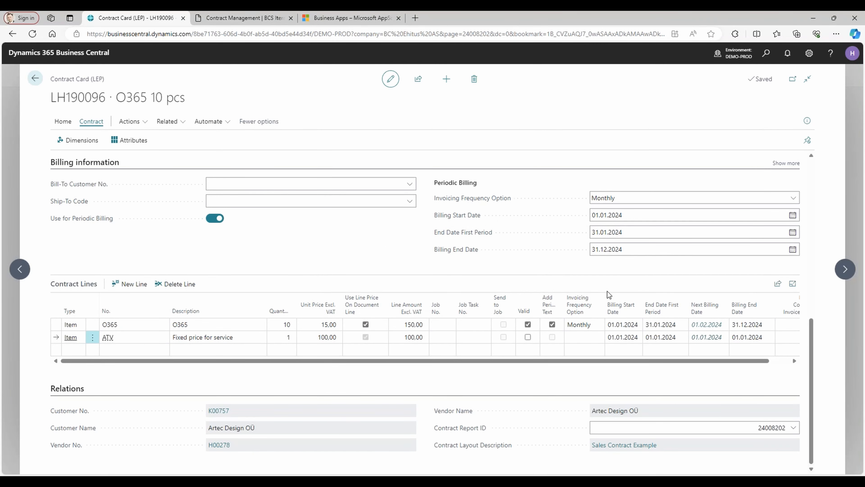
Open the sales invoice linked to the O365 line's contract invoice lines.
left_click_drag(586, 361, 634, 364)
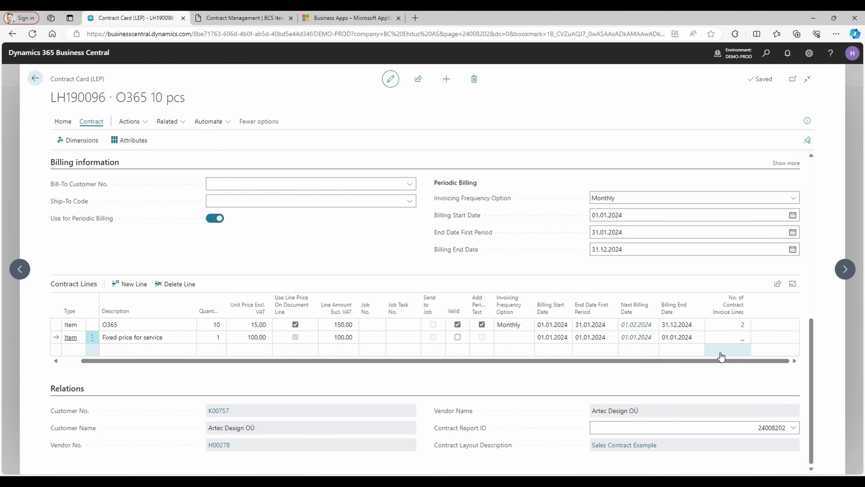
left_click(742, 327)
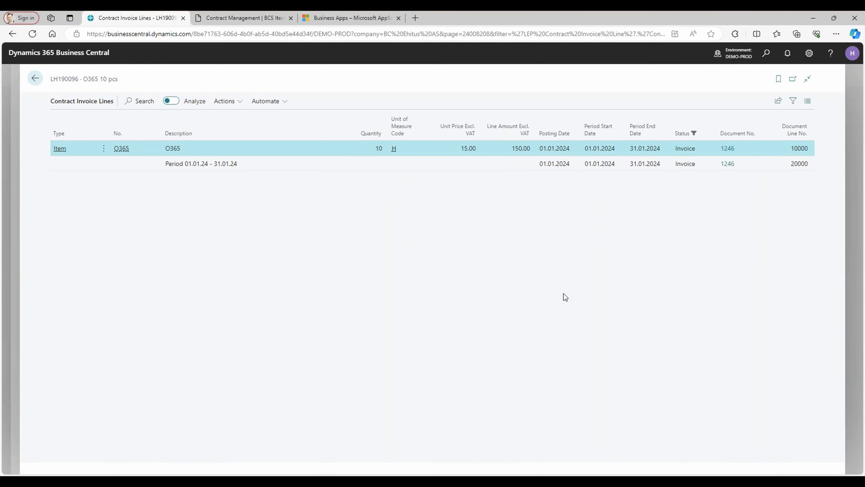
left_click(720, 147)
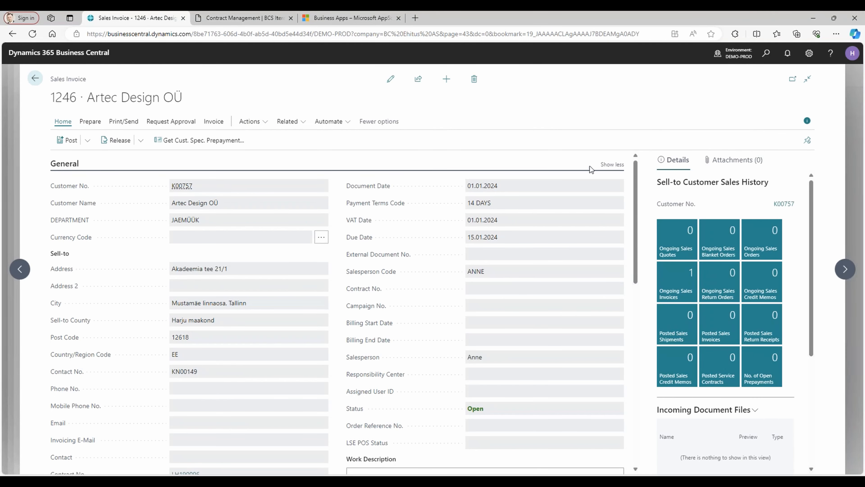
Collapse the extra General fields on the sales invoice and switch the invoice to edit mode.
left_click(611, 164)
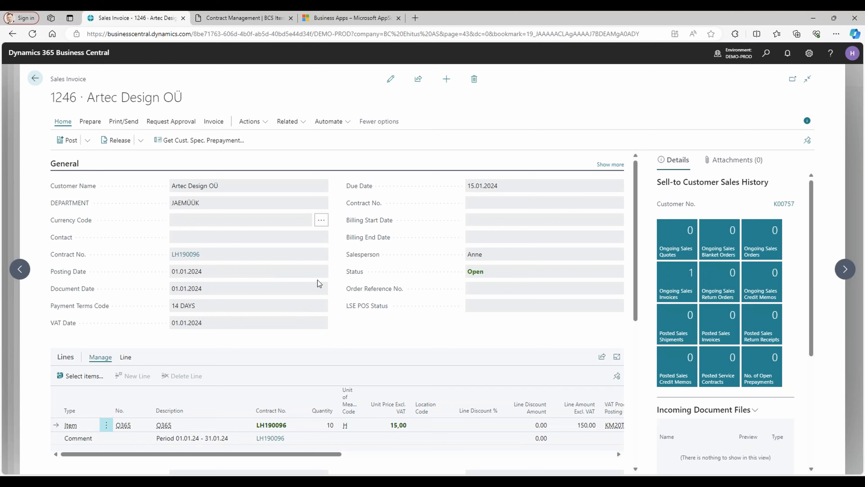
scroll(278, 277, "down", 3)
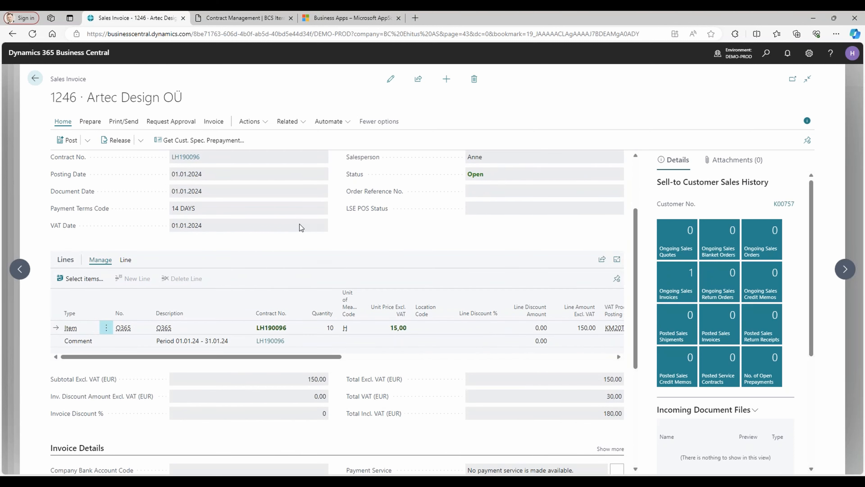
left_click(390, 79)
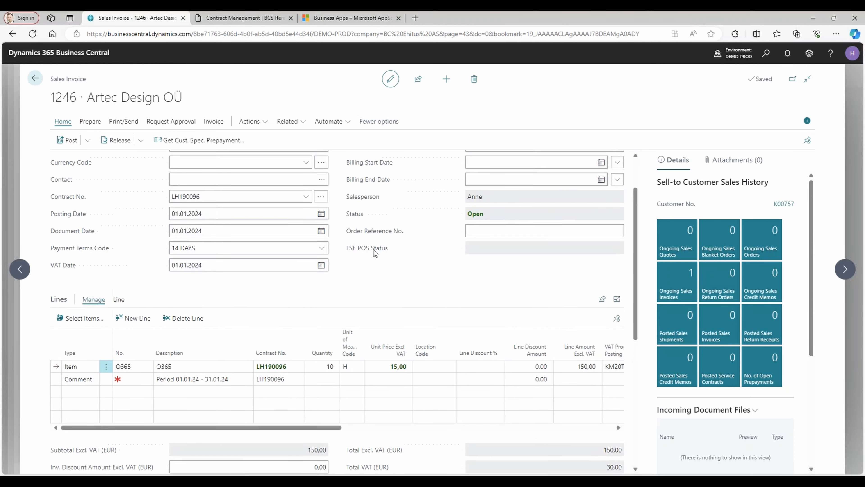
View the contract card linked to the O365 invoice line and return to the sales invoice.
left_click(216, 206)
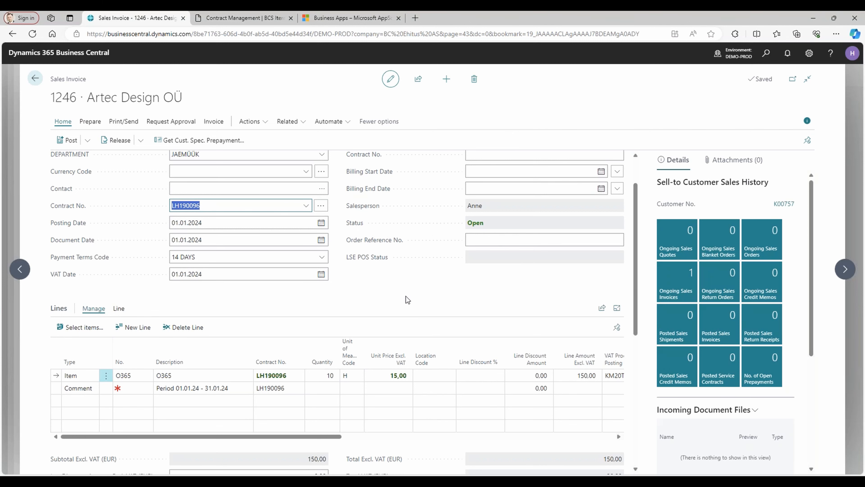
scroll(403, 293, "down", 1)
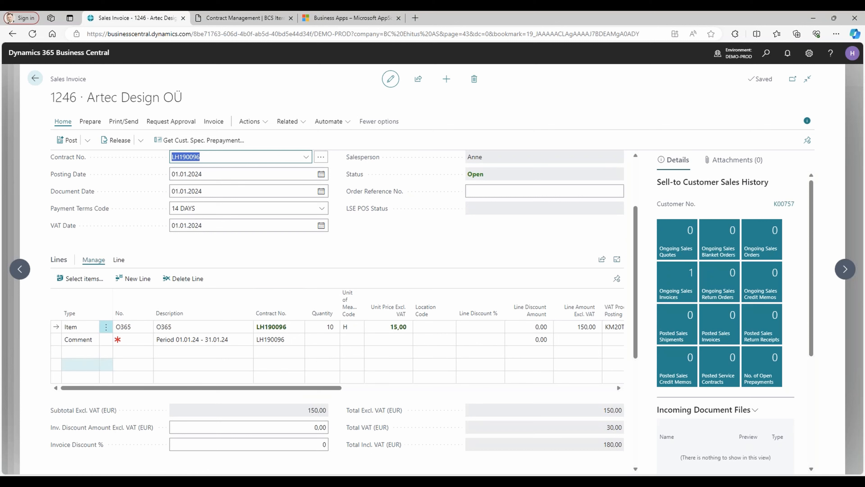
left_click(81, 353)
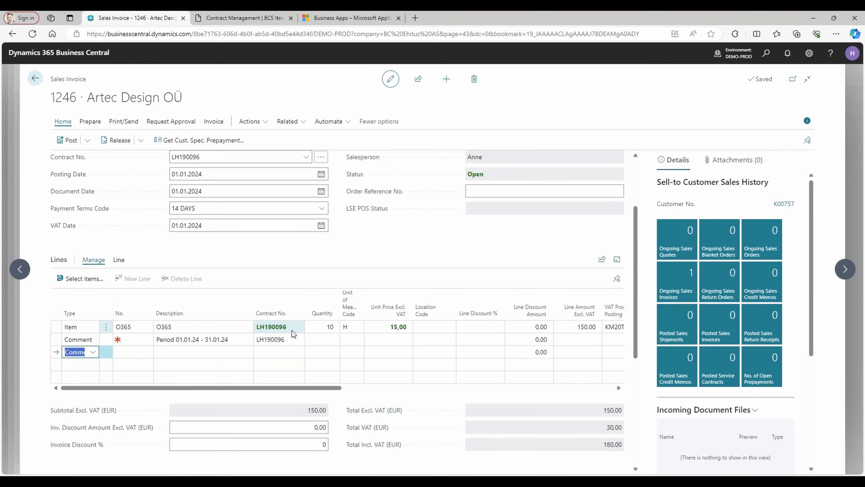
left_click(274, 327)
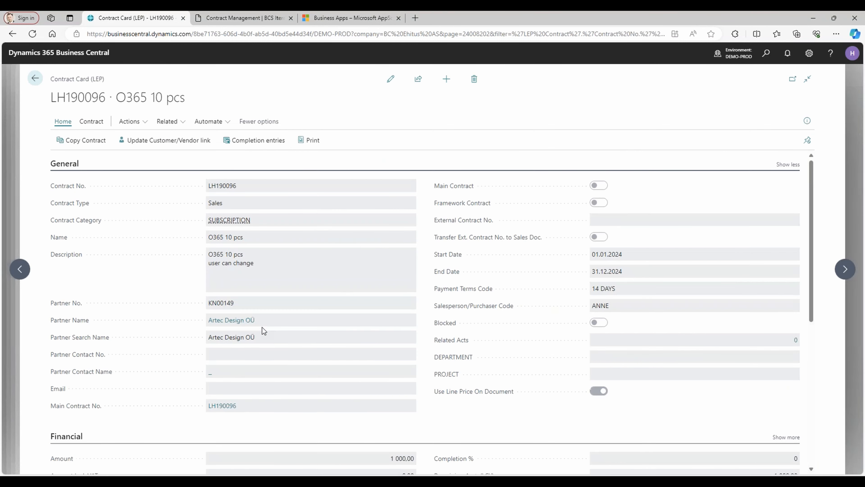
left_click(35, 78)
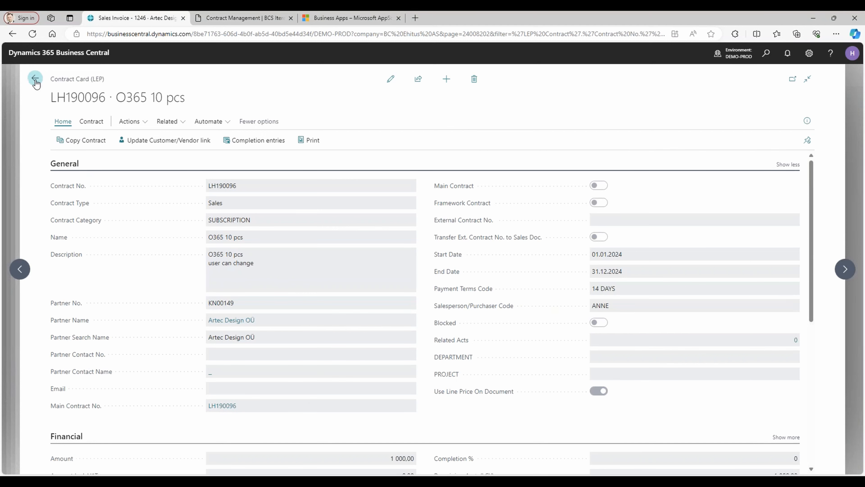
Set the O365 invoice line's unit price excluding VAT to 14.
left_click(385, 327)
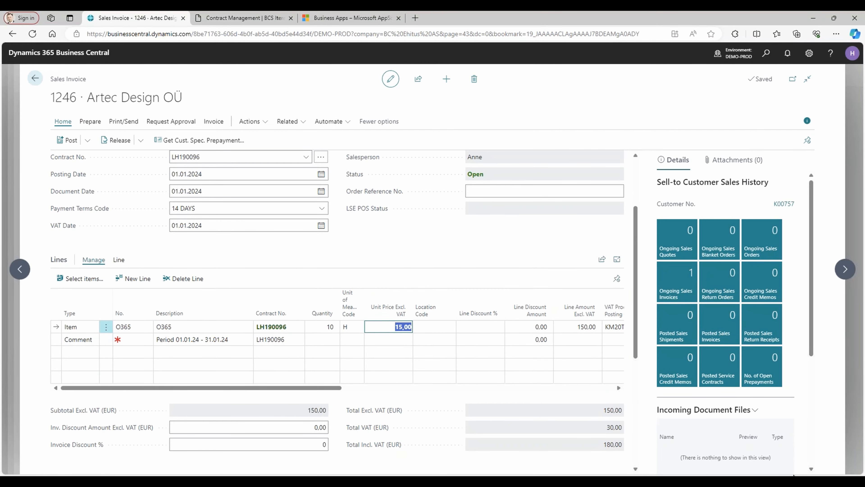
type("14")
key("Tab")
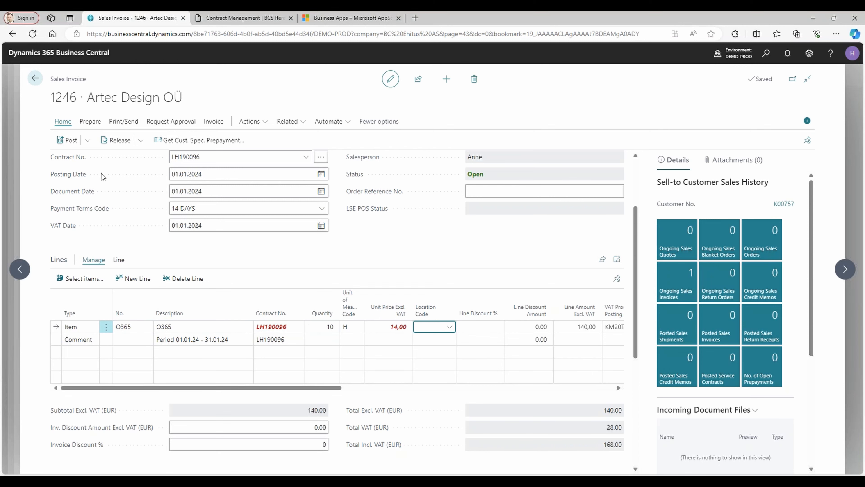
Preview the invoice posting and decline to proceed, so as to compare the document prices with the contract prices.
left_click(88, 140)
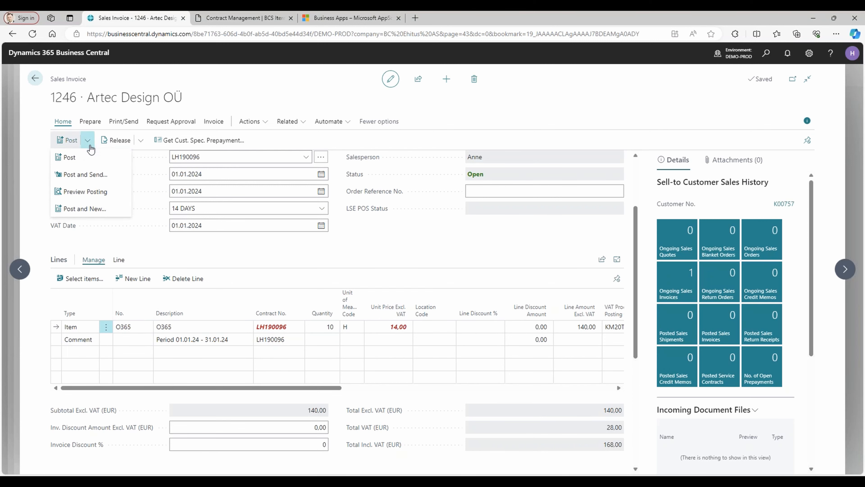
left_click(90, 191)
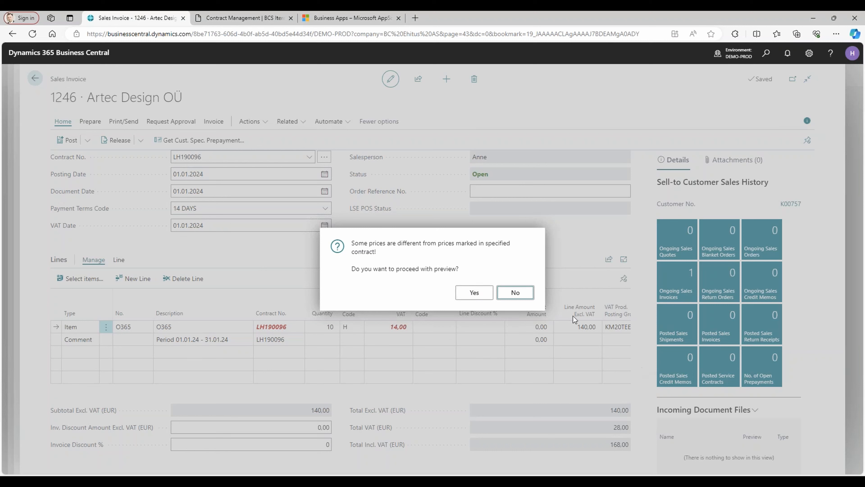
left_click(515, 293)
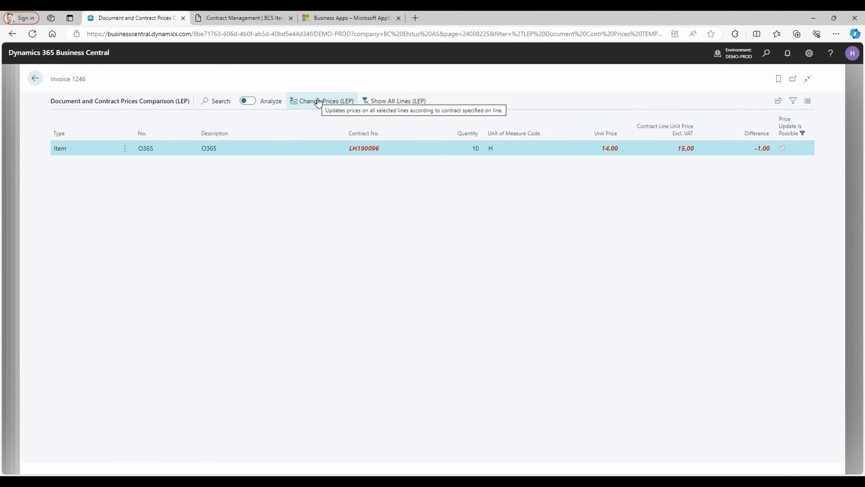
Show all lines in the price comparison, update the O365 price from the contract, and return to the invoice.
left_click(386, 104)
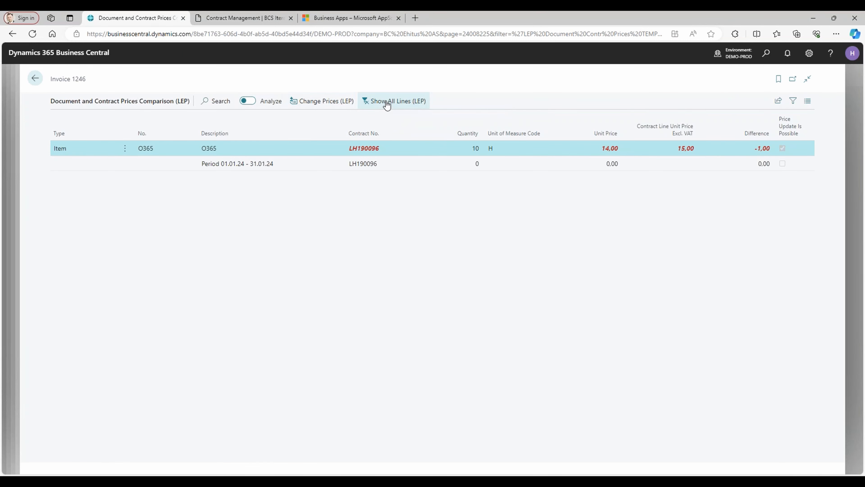
left_click(315, 104)
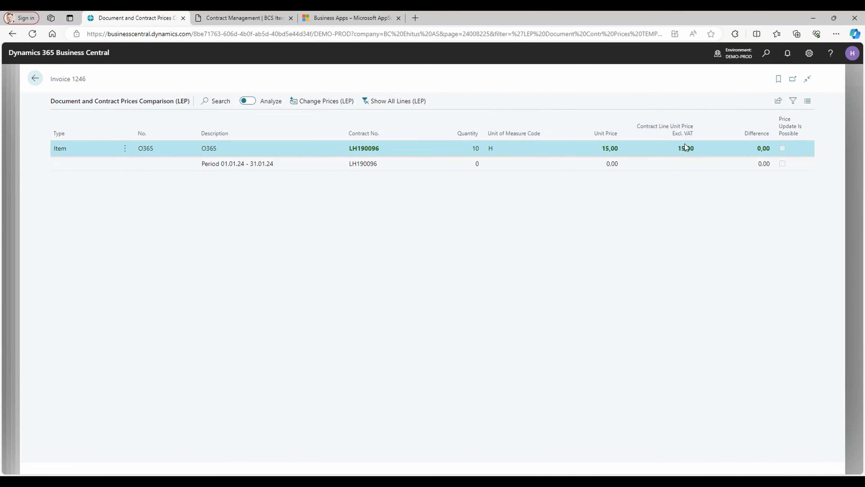
left_click(34, 84)
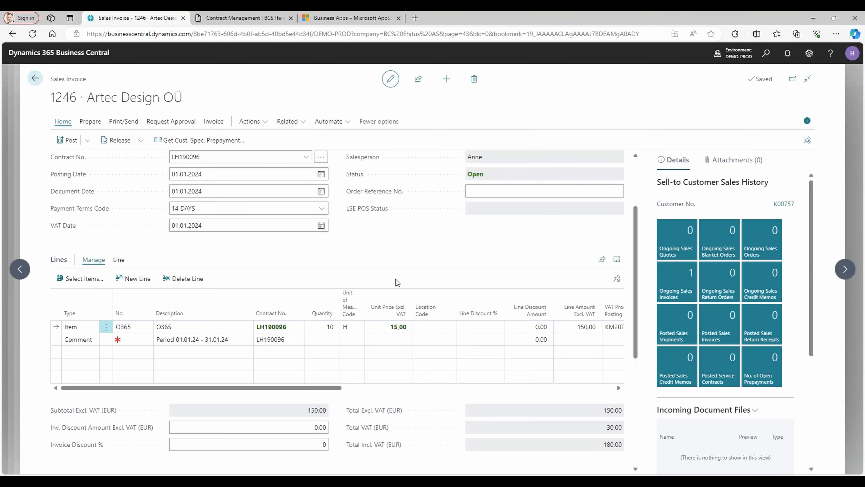
Change the O365 line's unit price back to 14 on the sales invoice.
left_click(387, 328)
type("14")
key("Tab")
left_click(200, 326)
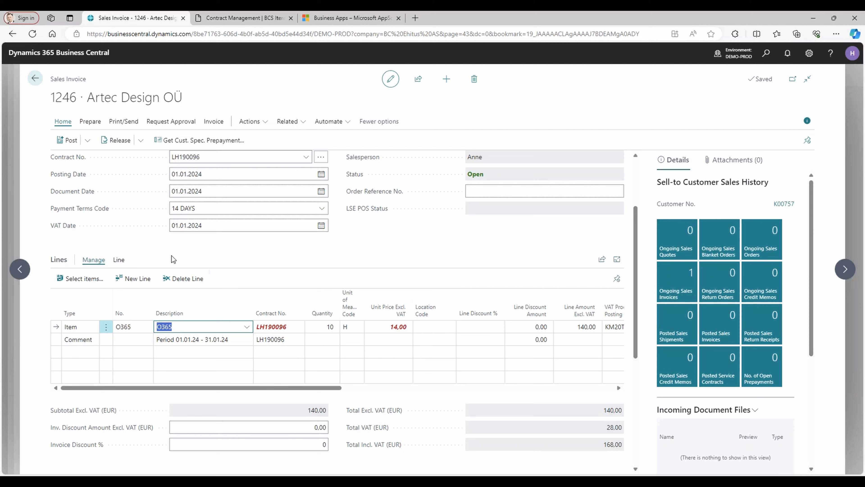
Run Get Contract Prices (LEP) on the O365 line to restore its price from the contract.
left_click(119, 259)
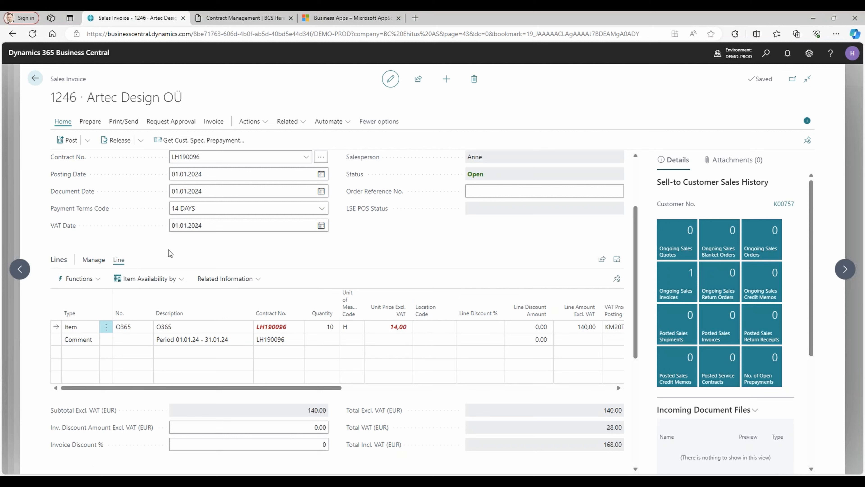
left_click(97, 280)
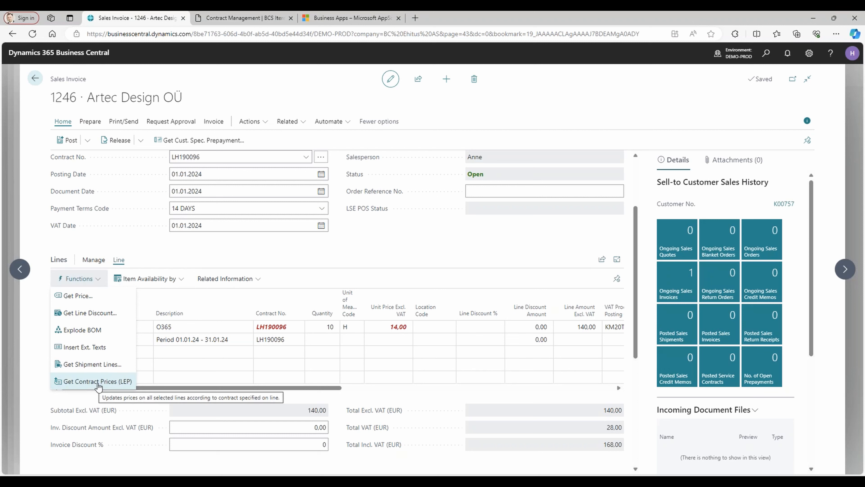
left_click(280, 339)
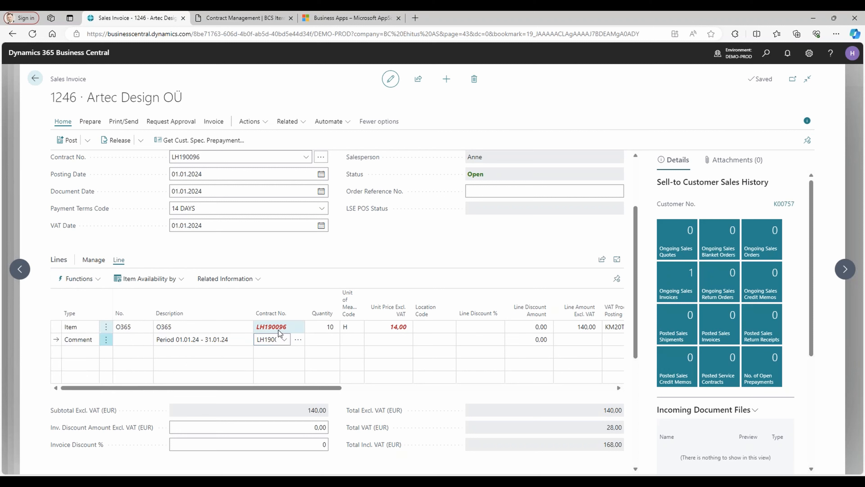
left_click(279, 327)
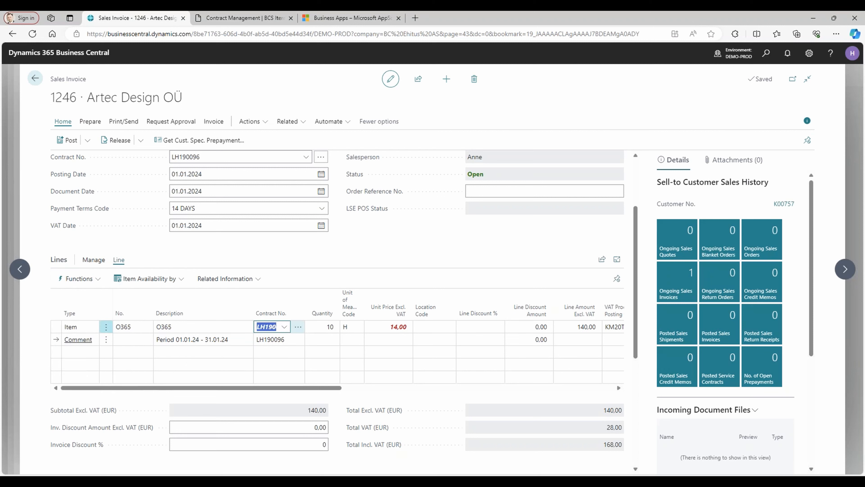
left_click(98, 280)
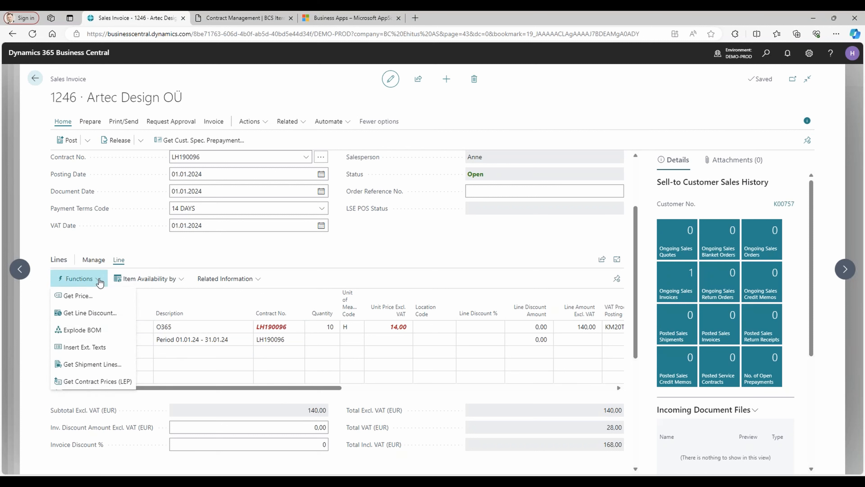
left_click(107, 382)
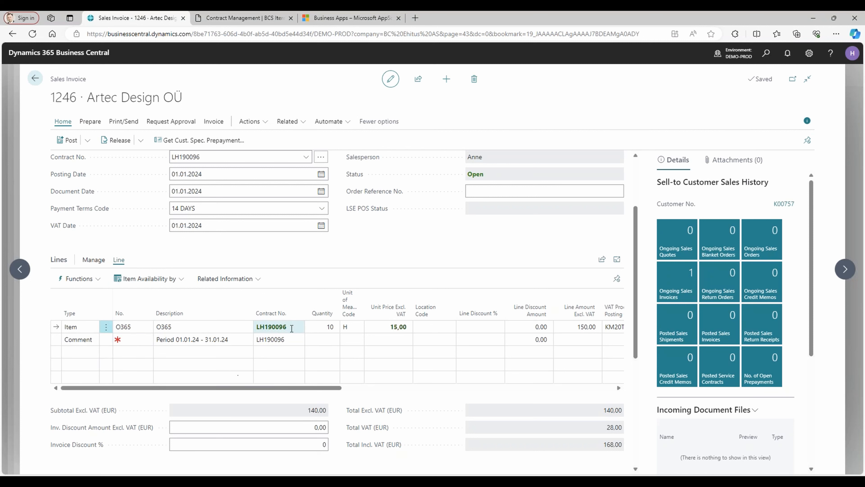
Add an item line for ATV to the invoice with quantity 1 and unit price 10.
left_click(76, 352)
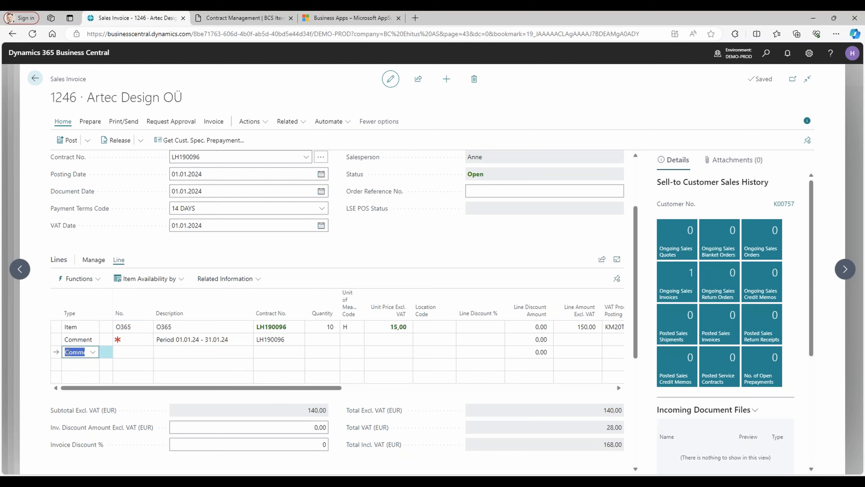
type("item")
key("Tab")
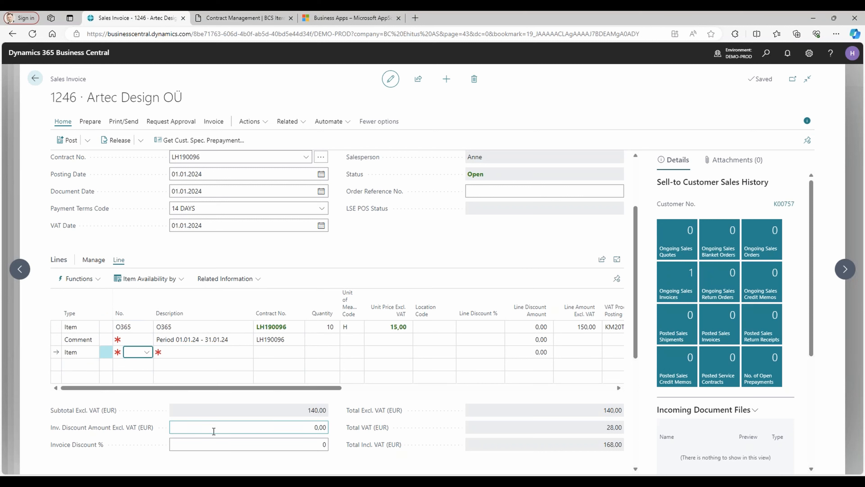
key("Tab")
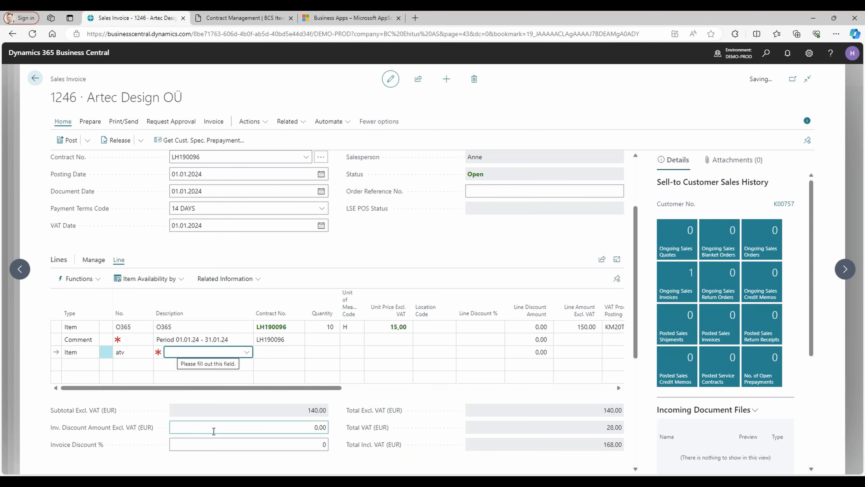
key("Tab")
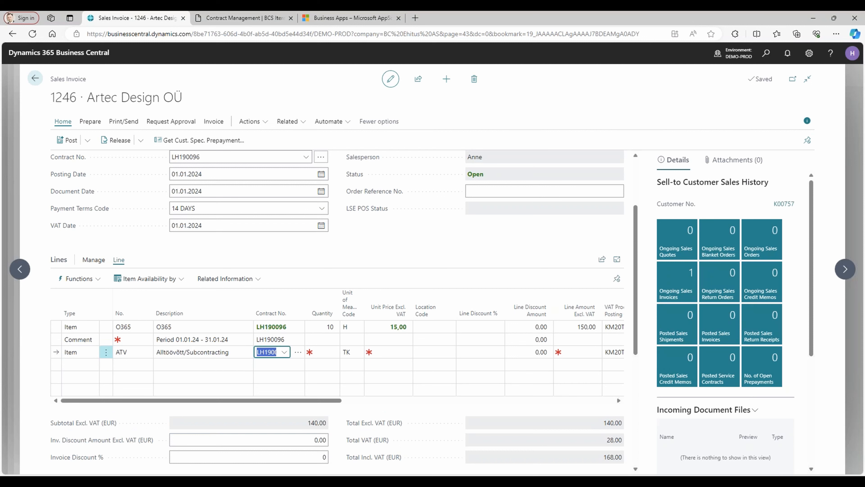
key("Tab")
type("1")
key("Tab")
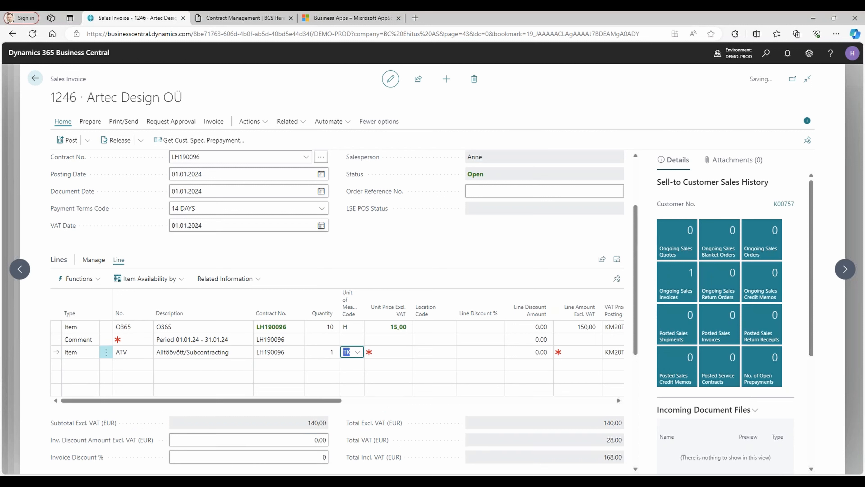
key("Tab")
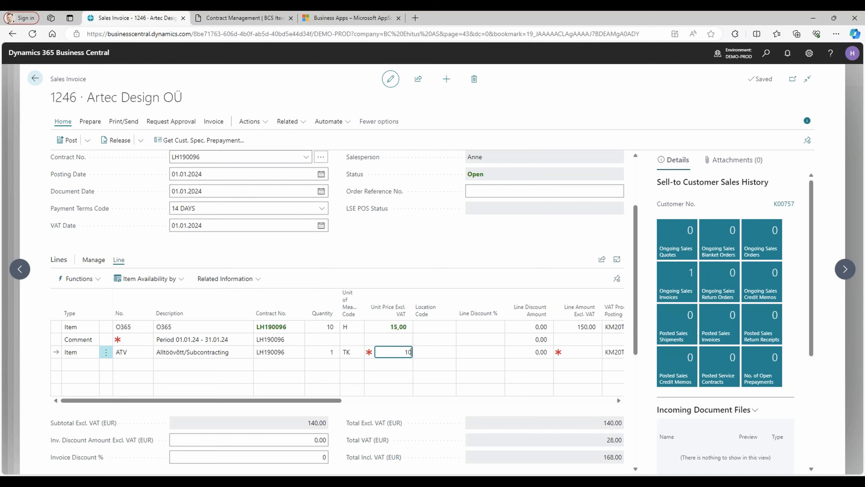
key("Tab")
key("Left")
key("Up")
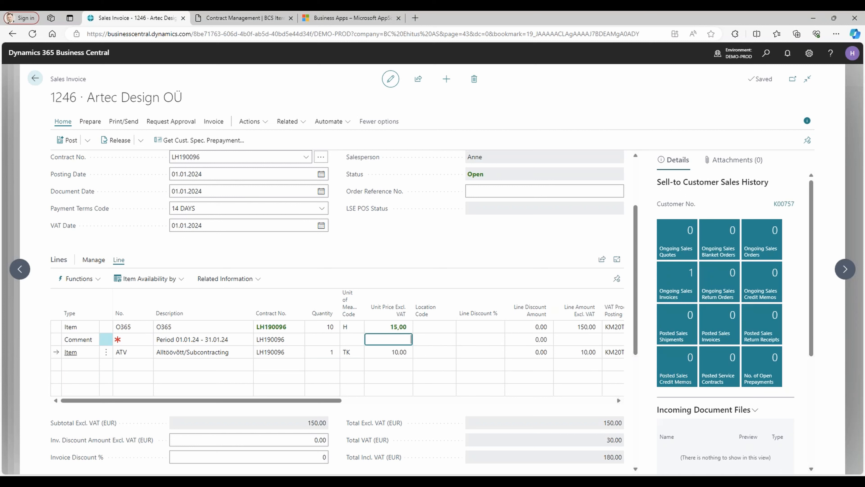
key("Down")
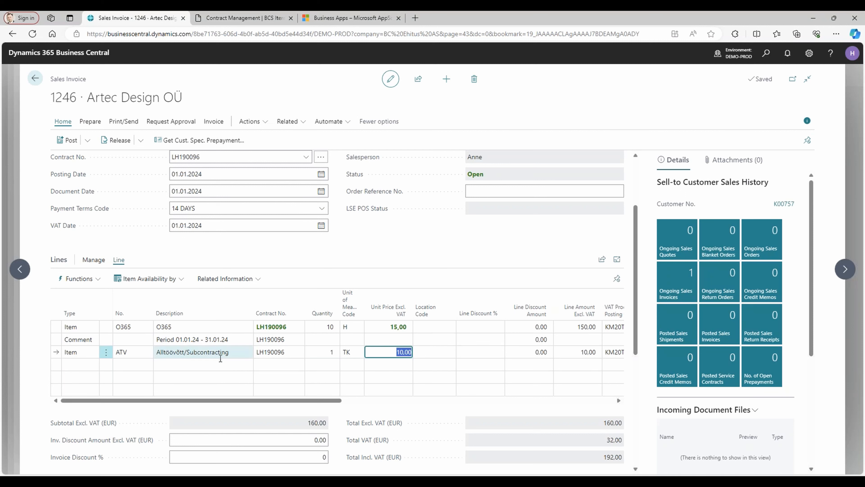
Delete the ATV item line from the sales invoice and confirm the deletion.
left_click(107, 352)
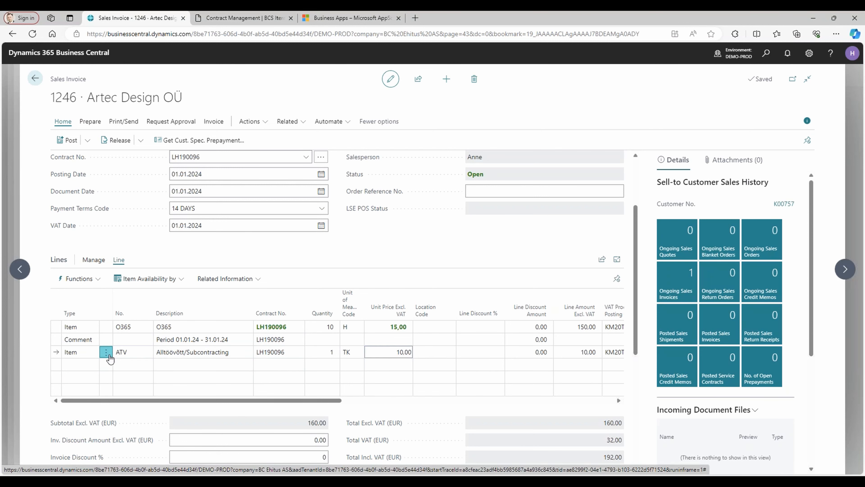
left_click(64, 320)
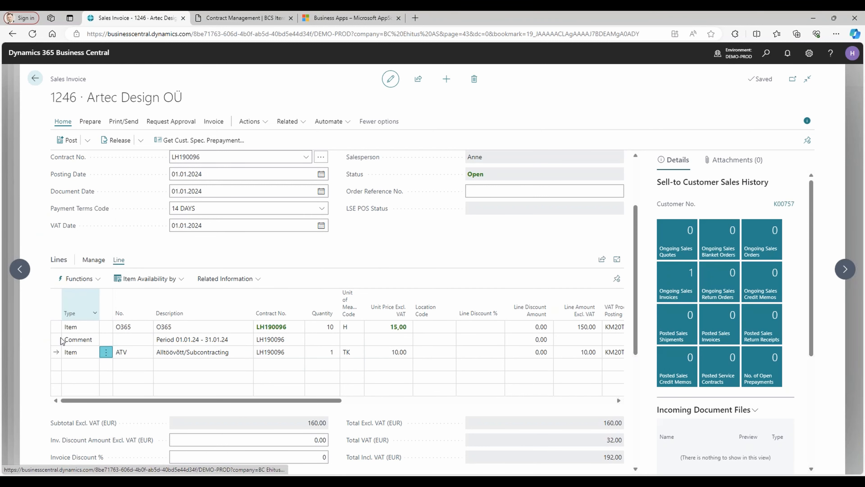
left_click(476, 293)
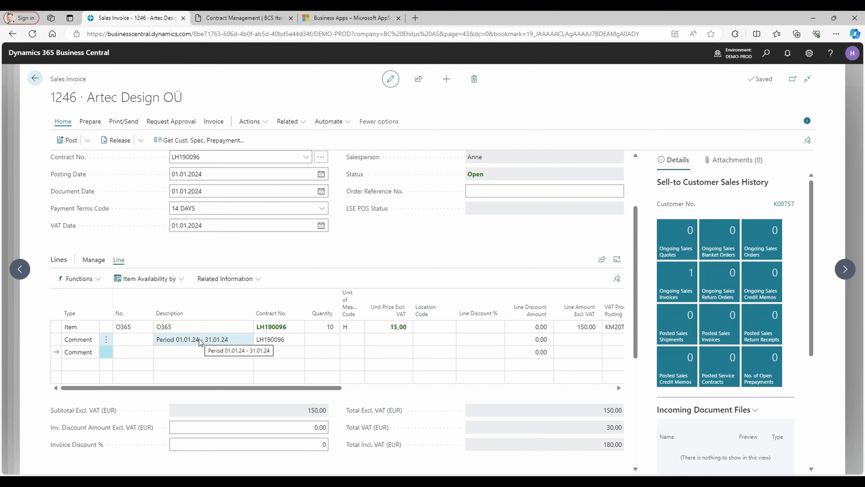
Post the sales invoice, confirm the posting, and return to the contract card.
scroll(432, 270, "up", 3)
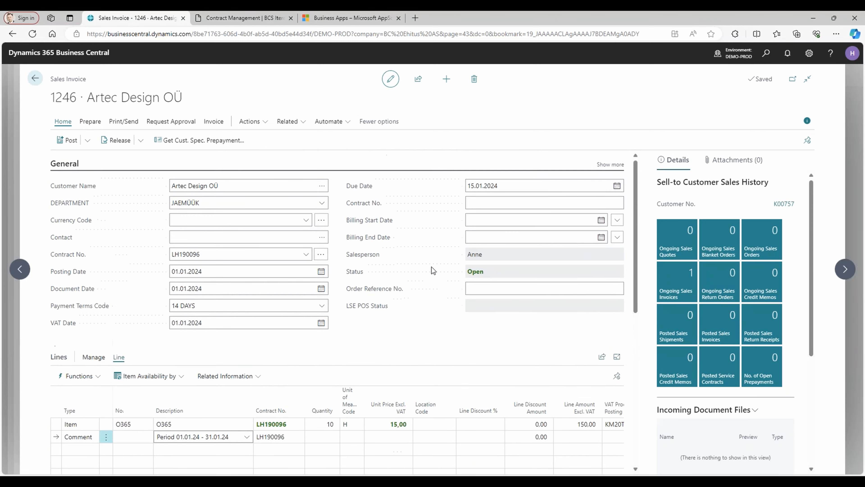
left_click(66, 142)
left_click(473, 291)
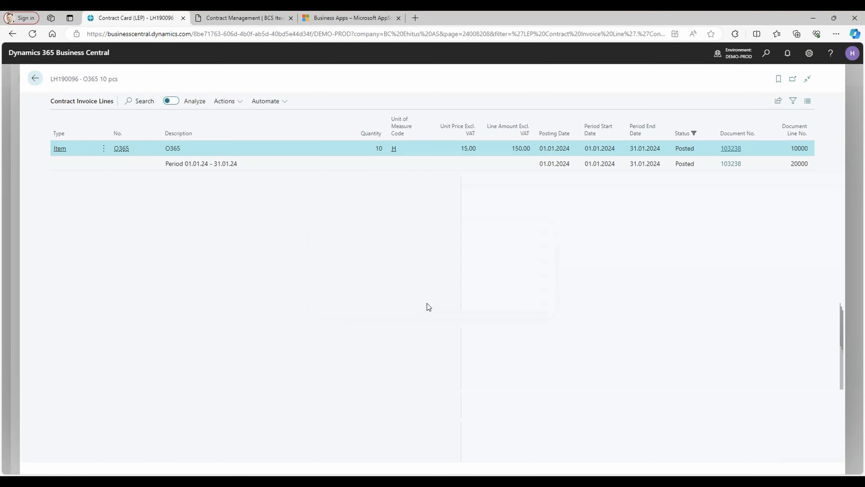
left_click(35, 79)
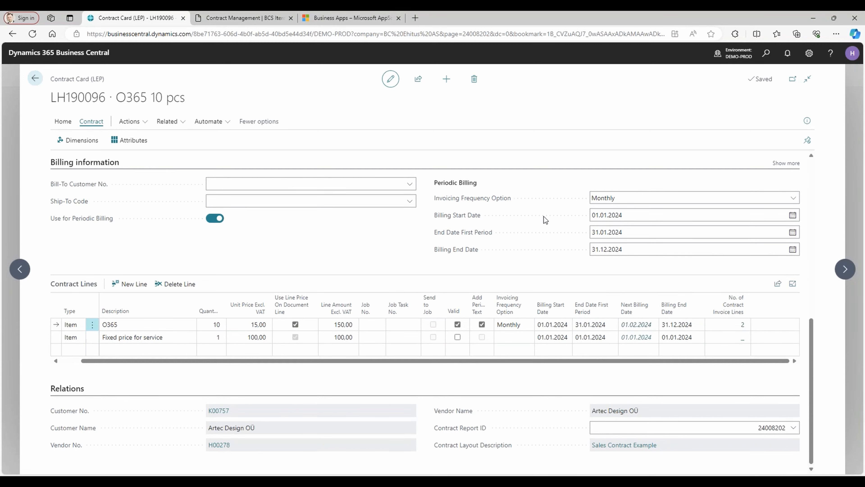
View the general ledger entries behind the contract's Completion (LCY) amount and return to the contract card.
scroll(320, 258, "up", 5)
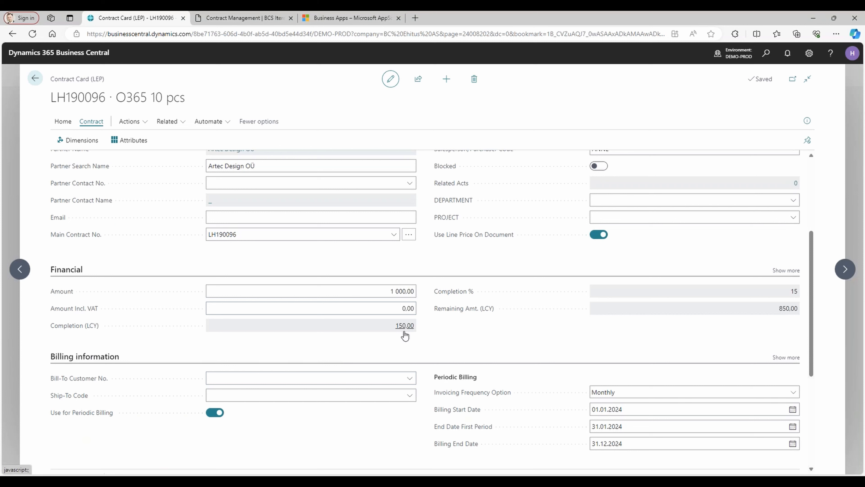
left_click(361, 292)
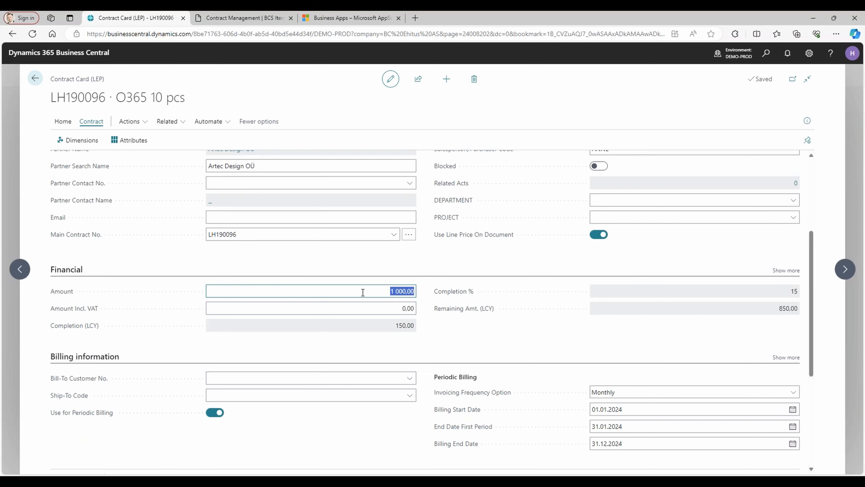
left_click(406, 332)
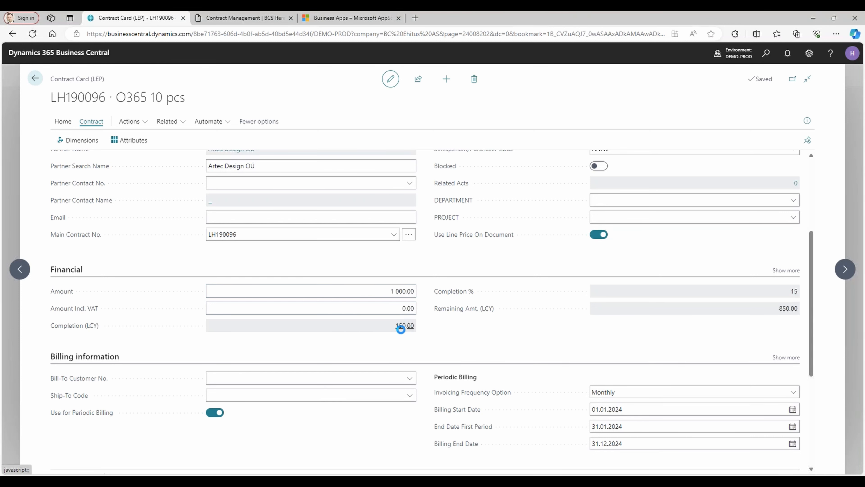
left_click(402, 325)
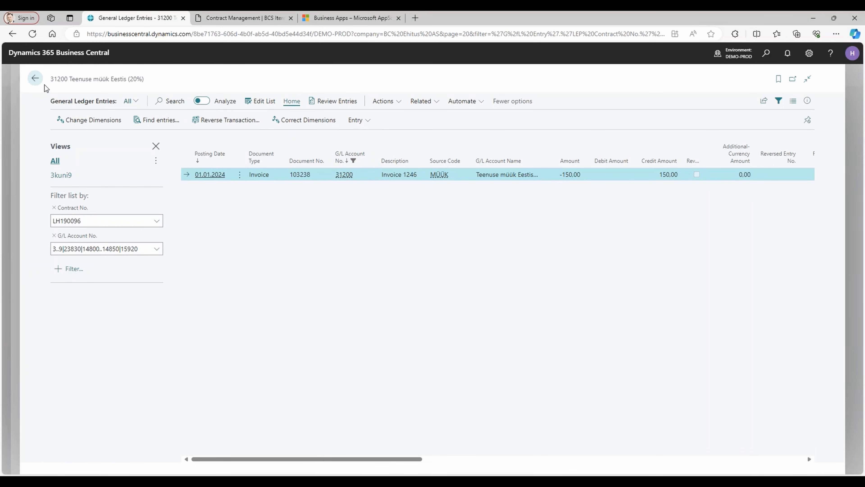
left_click(35, 79)
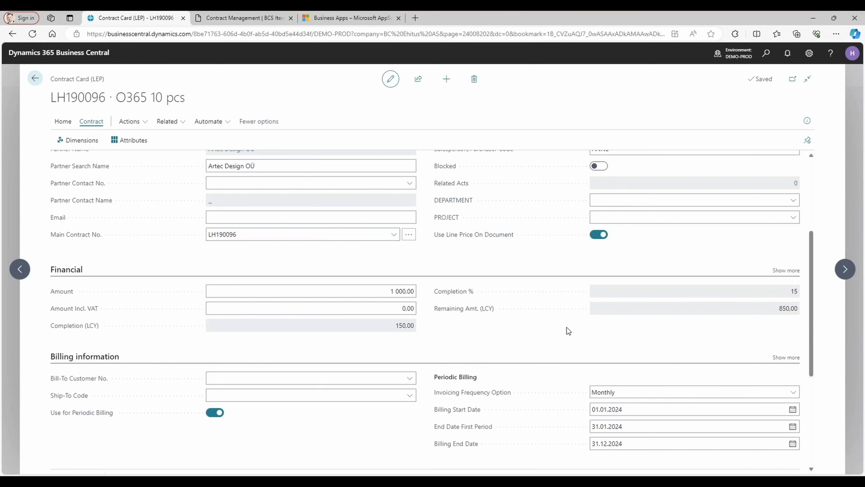
Review the contract's dates, financial figures and lines, and show the additional fields of the Financial section.
scroll(545, 336, "down", 1)
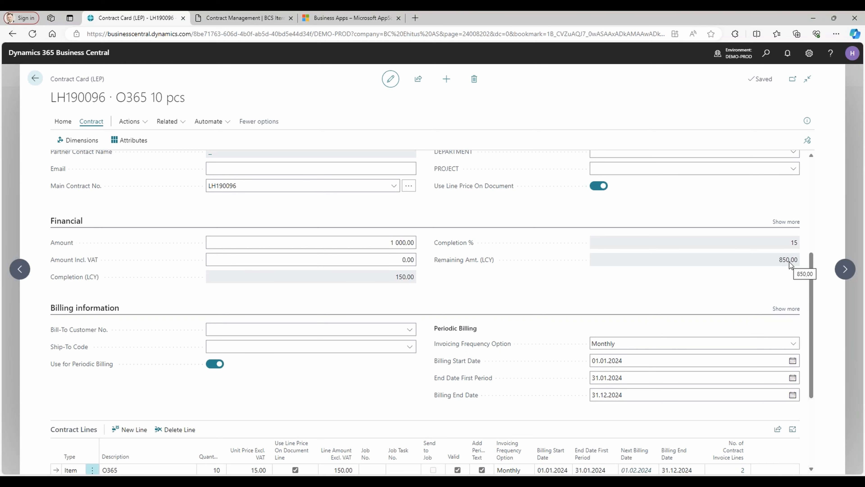
scroll(603, 238, "up", 1)
scroll(654, 180, "up", 3)
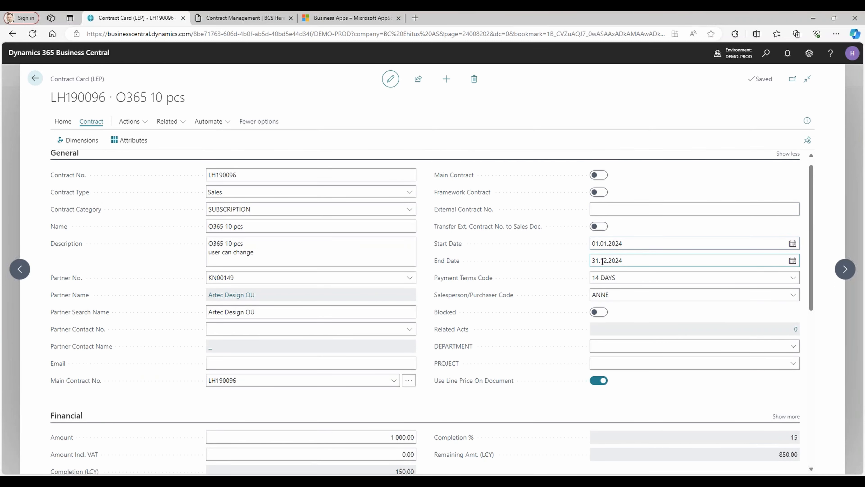
scroll(539, 309, "down", 9)
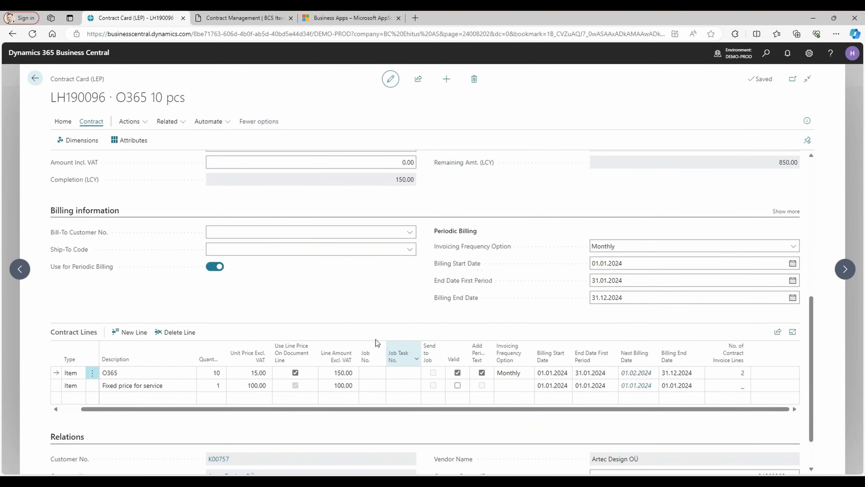
scroll(367, 305, "up", 3)
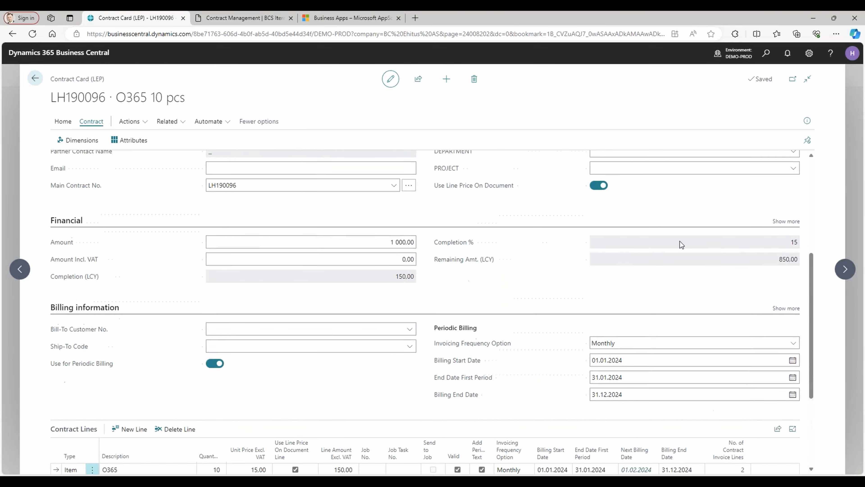
scroll(681, 244, "up", 2)
left_click(785, 270)
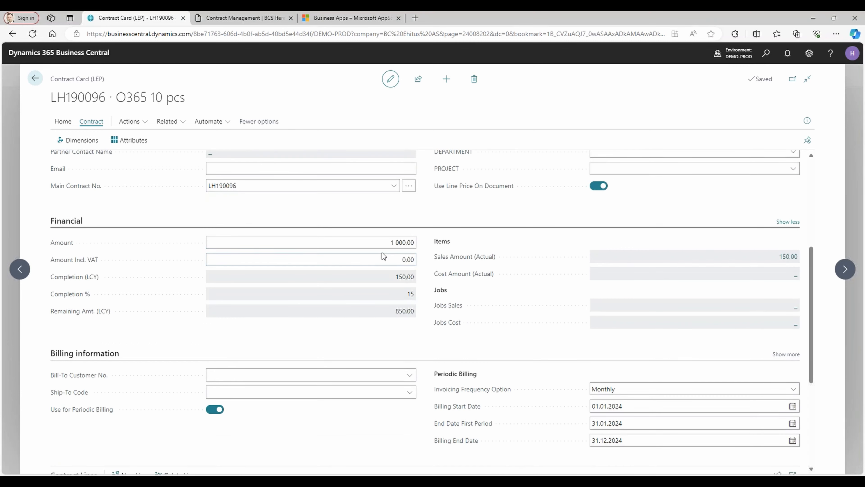
Set the contract's Amount excluding VAT to twelve months of 150 by entering 150*12.
left_click(377, 243)
type("1")
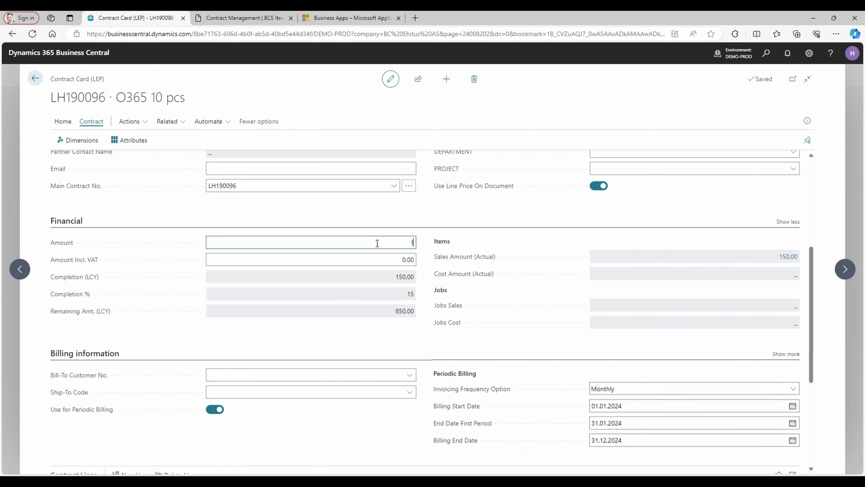
type("50*12")
key("Tab")
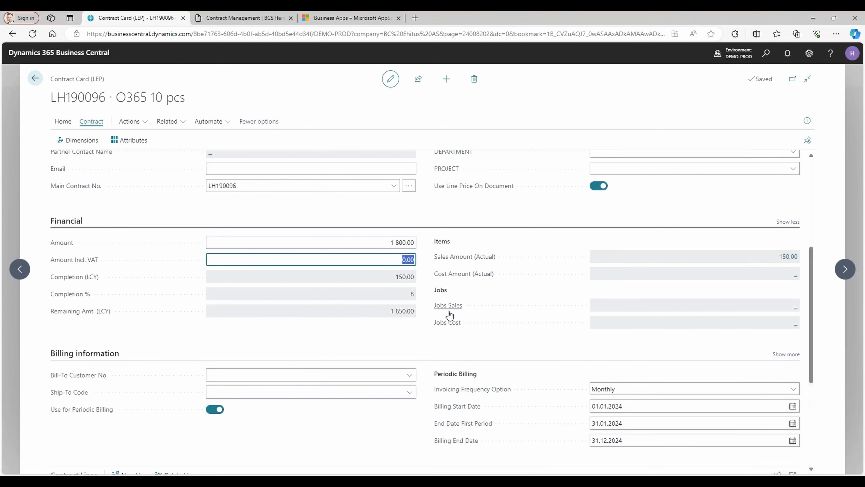
Add a second ATV item line to the contract lines with the description "Fixed price for service".
scroll(442, 273, "down", 3)
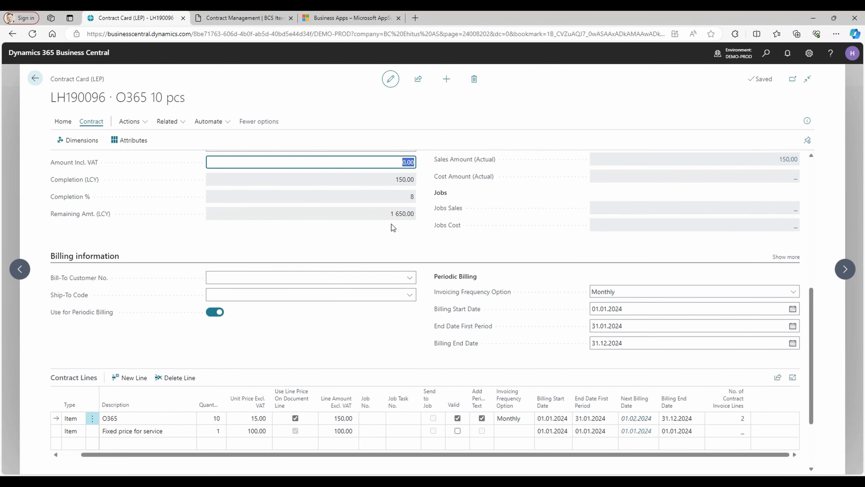
scroll(493, 221, "up", 2)
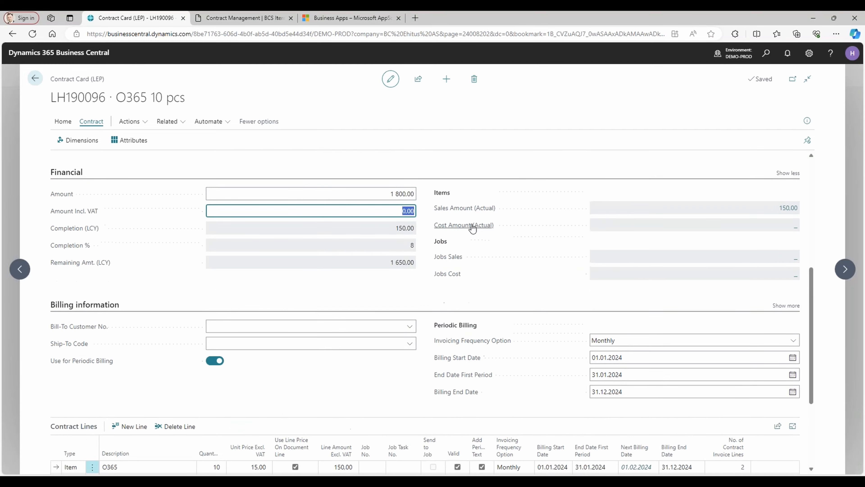
scroll(589, 272, "down", 2)
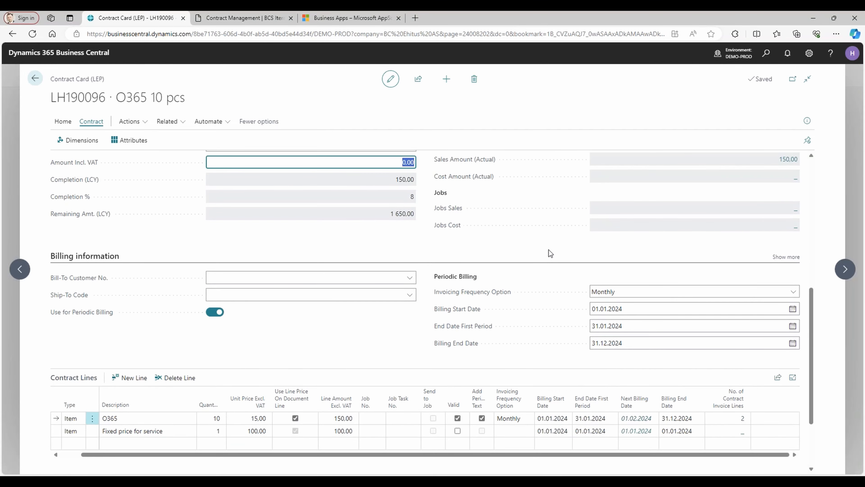
scroll(367, 355, "down", 2)
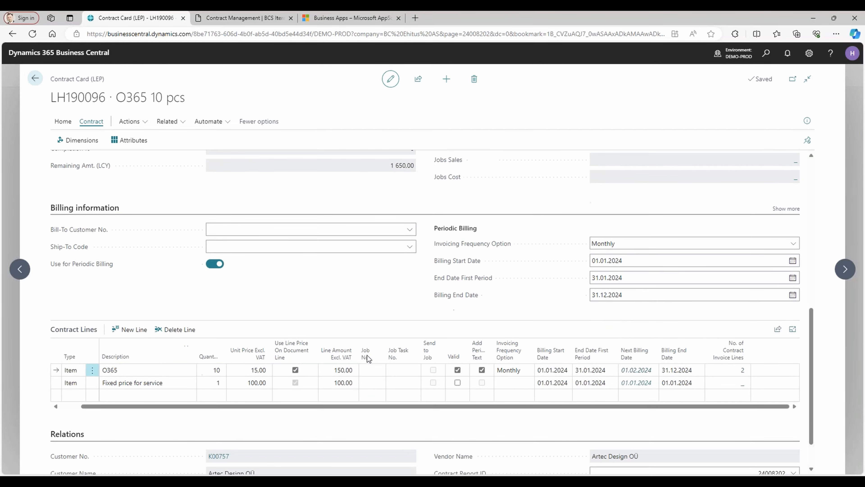
left_click(71, 397)
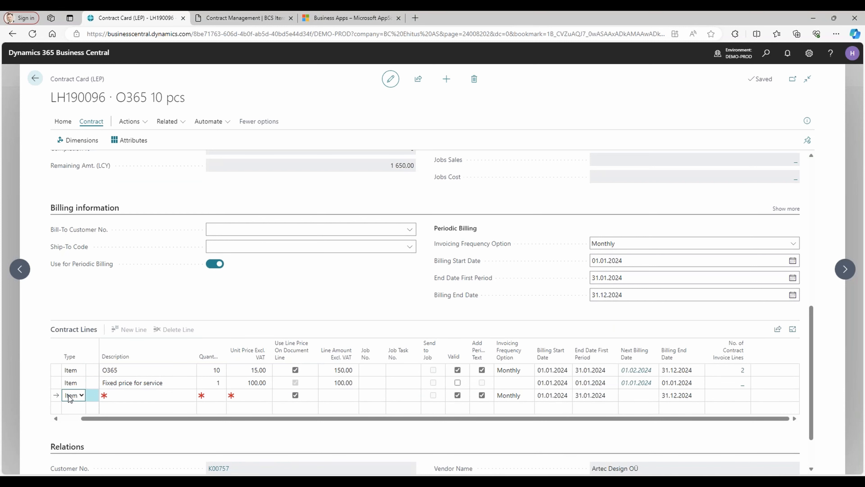
key("Tab")
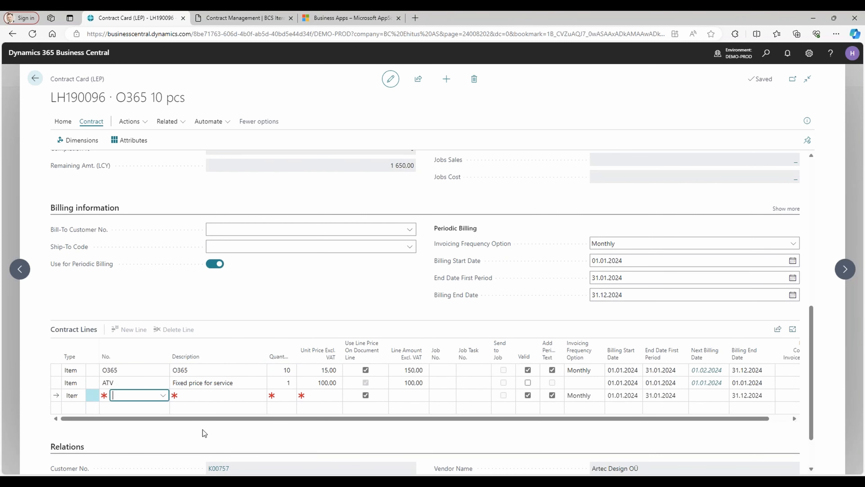
type("ATV")
key("Tab")
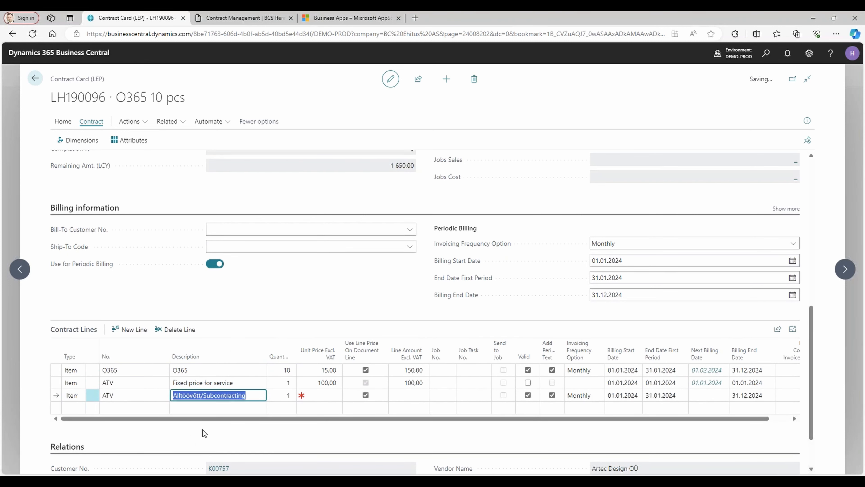
type("Fixed price for service")
key("Tab")
key("Tab")
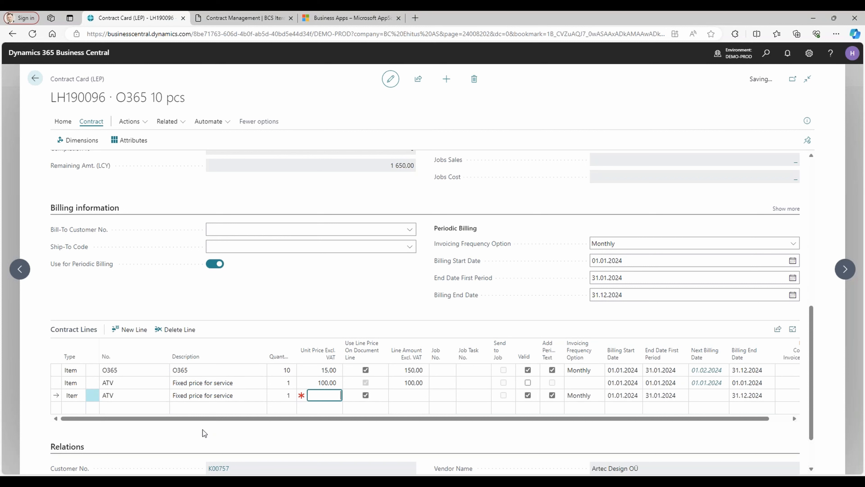
Set the unit price excluding VAT of the new ATV contract line to 100.
type("100")
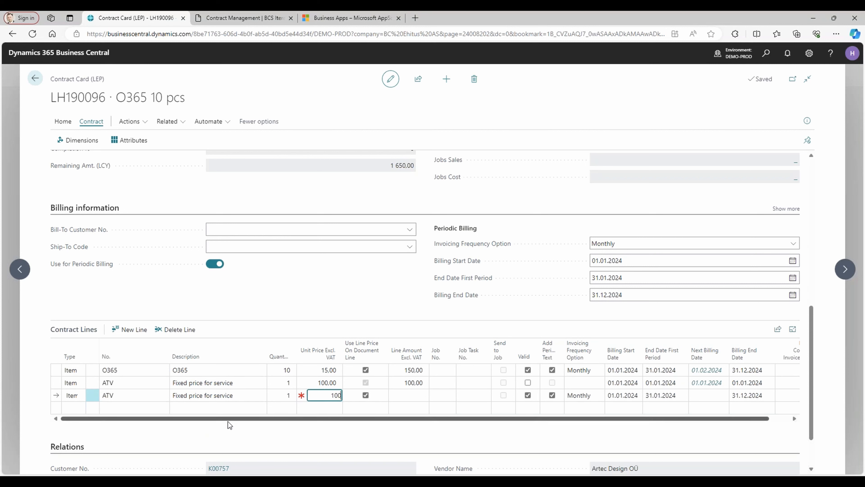
key("Tab")
key("Tab")
key("Tab")
key("Tab")
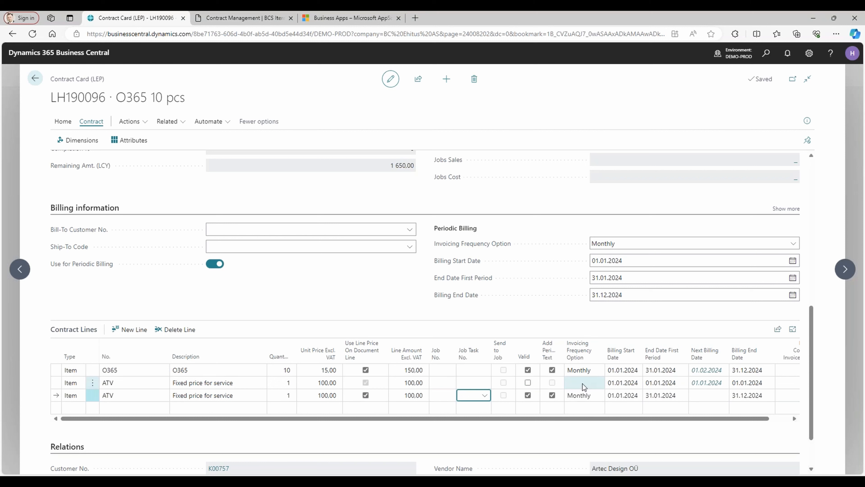
Turn off Add Period Text on the new ATV line and set its Invoicing Frequency Option to blank.
left_click(552, 395)
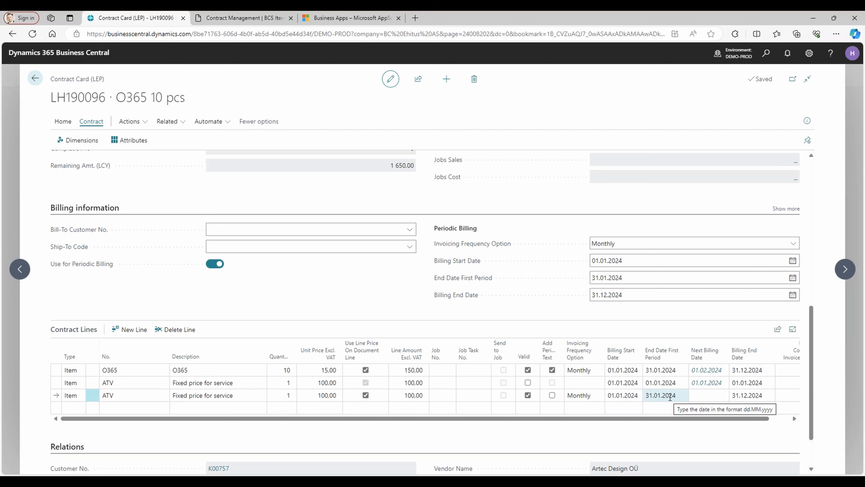
left_click(598, 396)
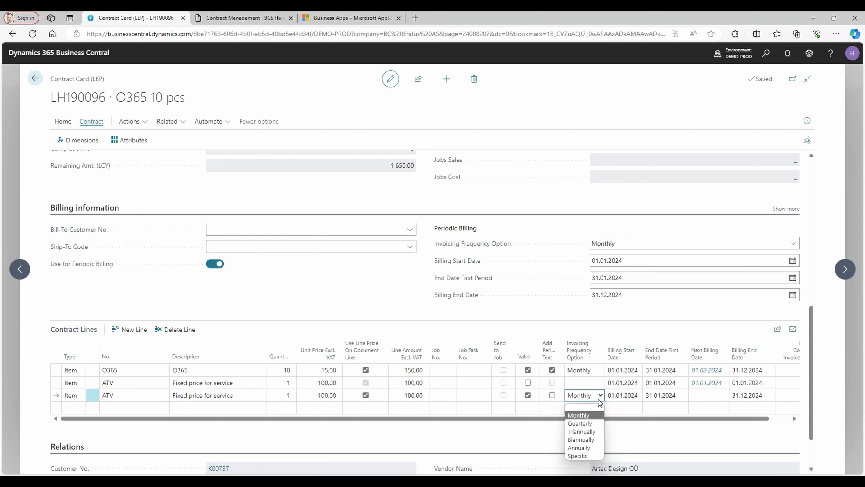
left_click(593, 407)
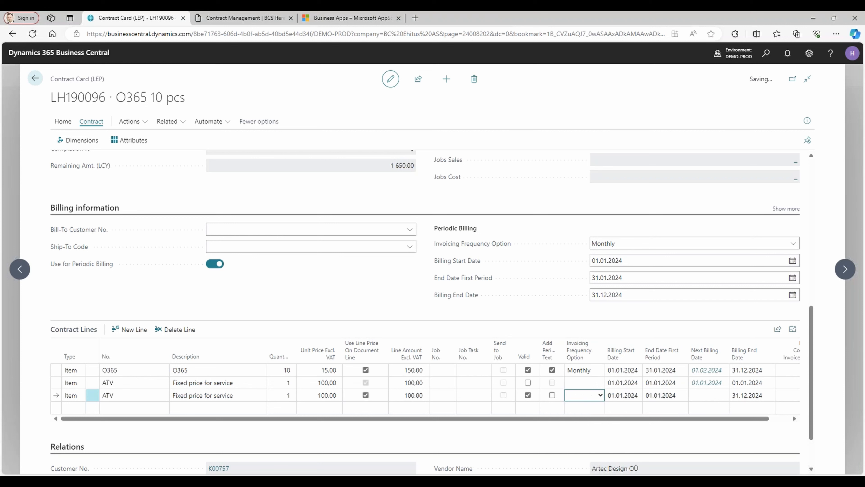
Set the Billing End Date of the new ATV contract line to 01.01.2024.
key("Tab")
key("Tab")
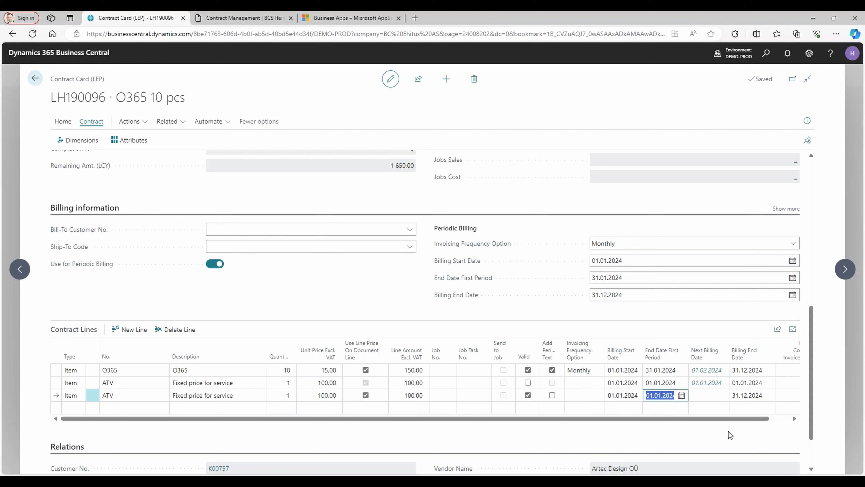
key("Tab")
type("01")
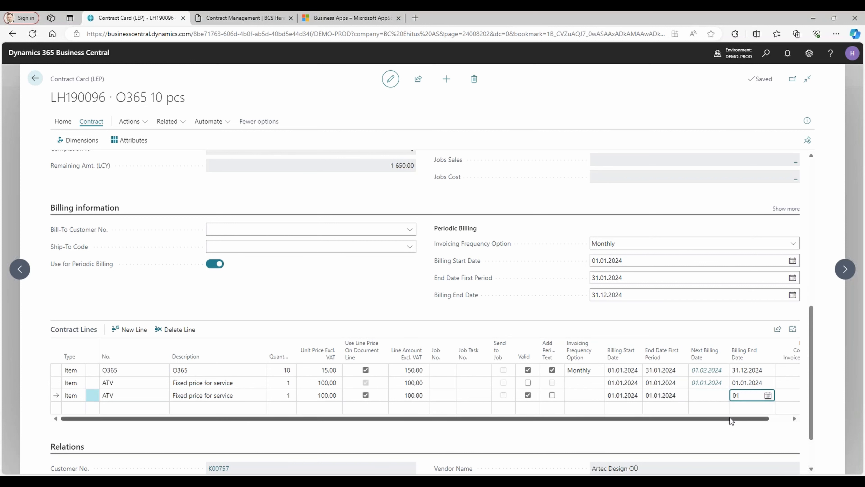
key("Down")
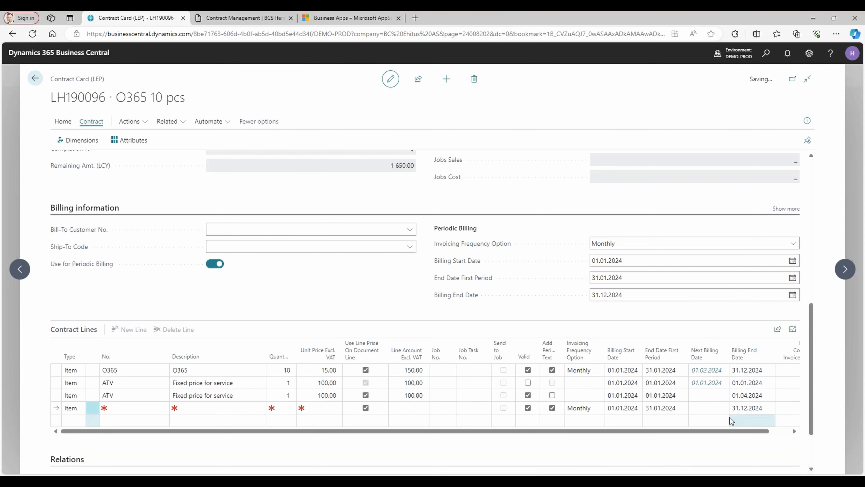
key("Up")
left_click(215, 395)
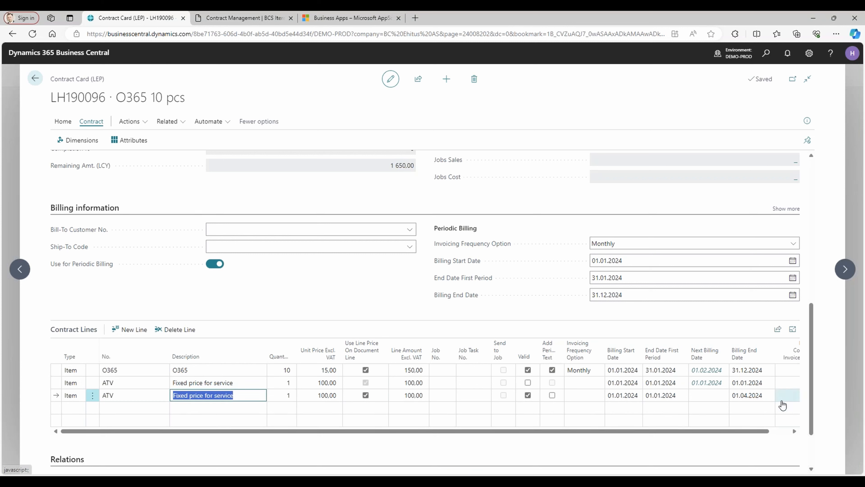
left_click(757, 396)
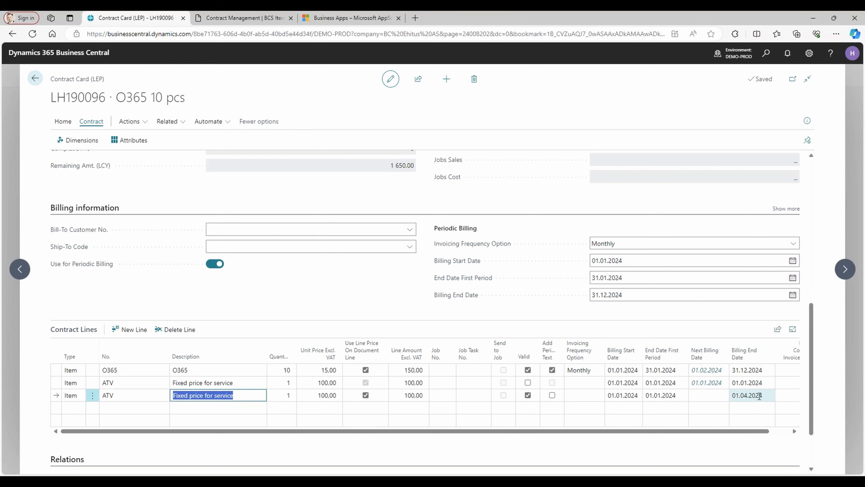
type("0101")
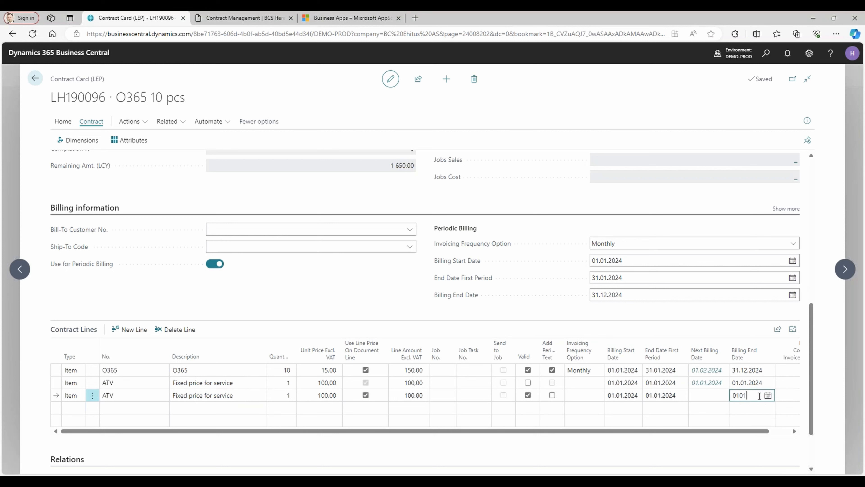
key("Return")
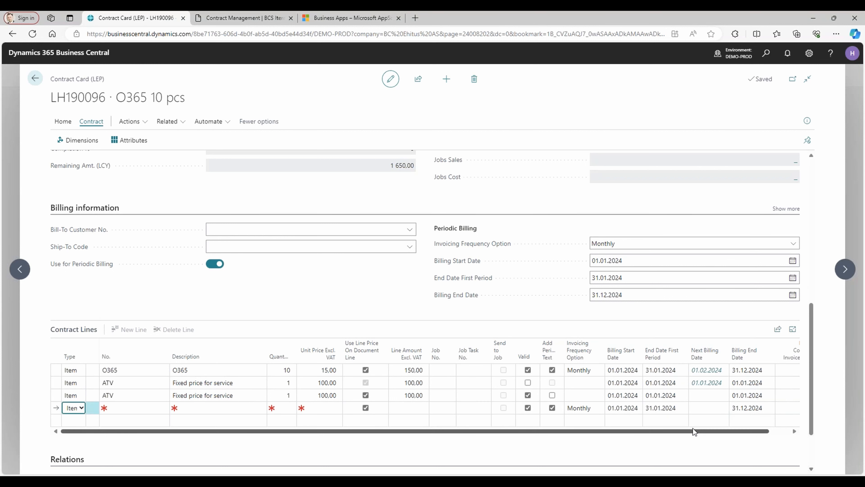
Review the billing columns of the new ATV contract line and return to the contracts list.
left_click_drag(692, 428, 771, 431)
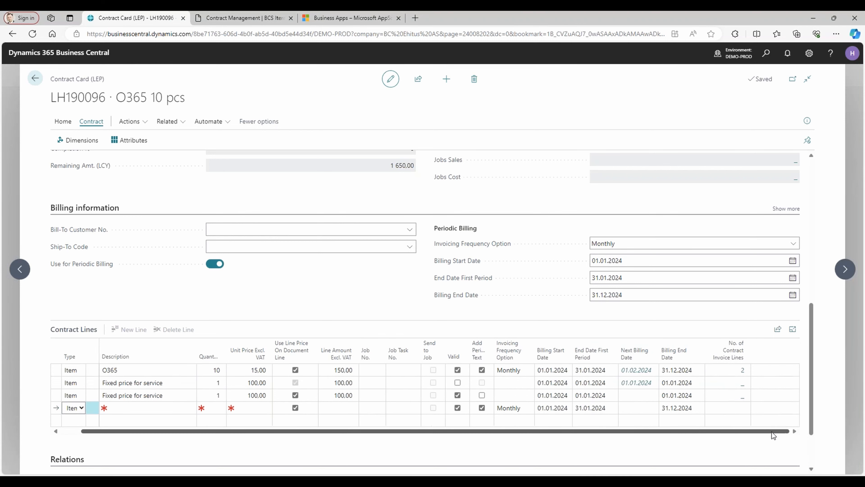
left_click(513, 399)
left_click_drag(135, 430, 57, 431)
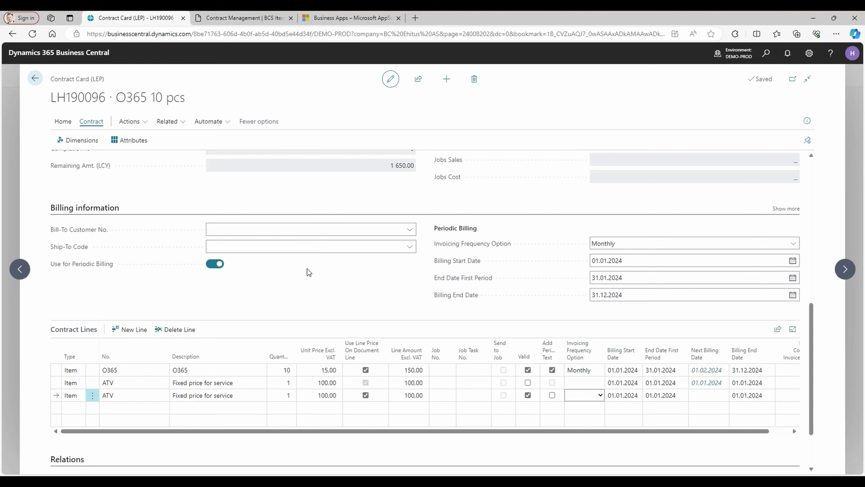
left_click(35, 78)
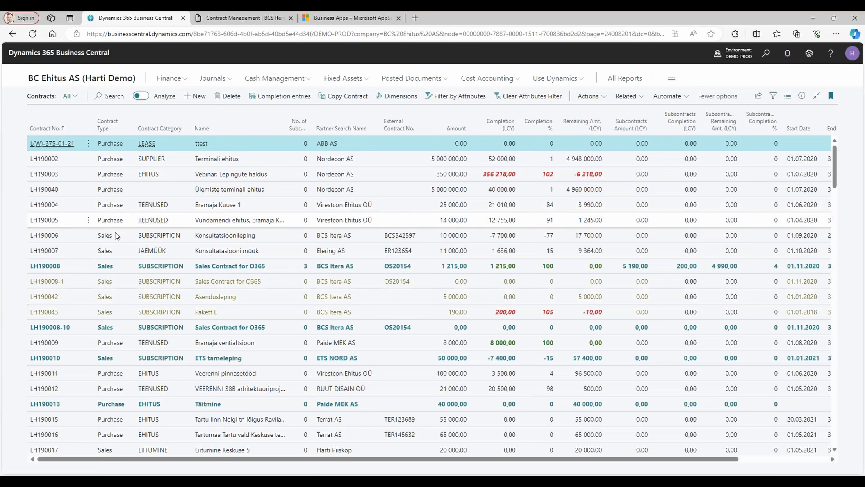
Filter the contracts list to the SUBSCRIPTION category of the last contract, O365 10 pcs, and clear that filter.
left_click(225, 158)
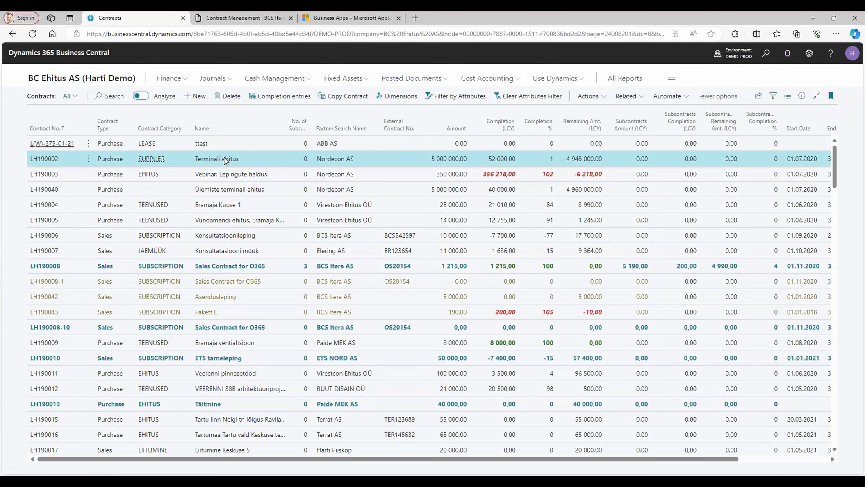
key("ctrl+End")
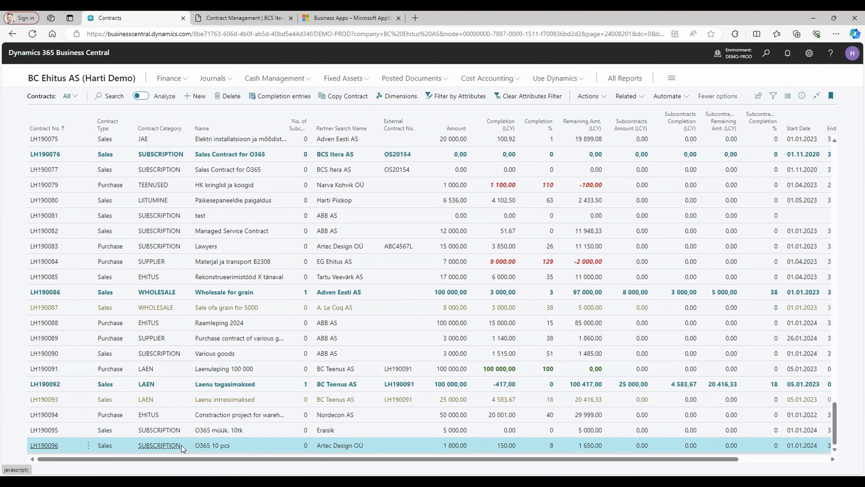
key("alt+F3")
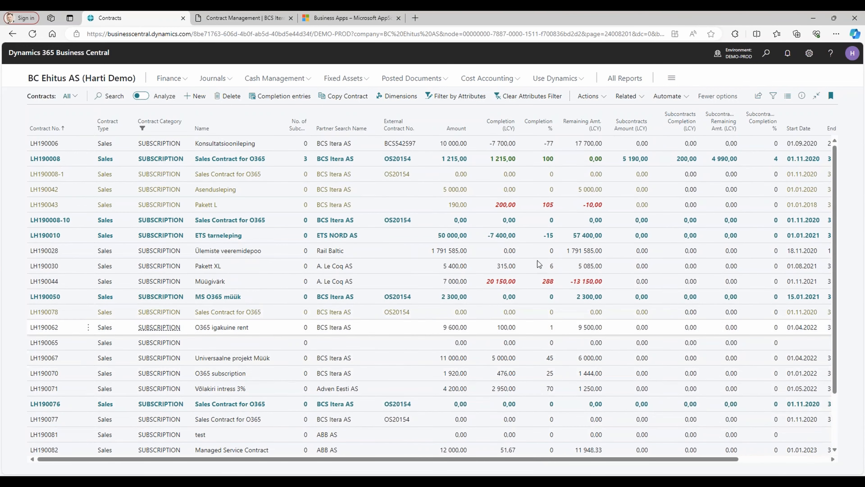
left_click(189, 130)
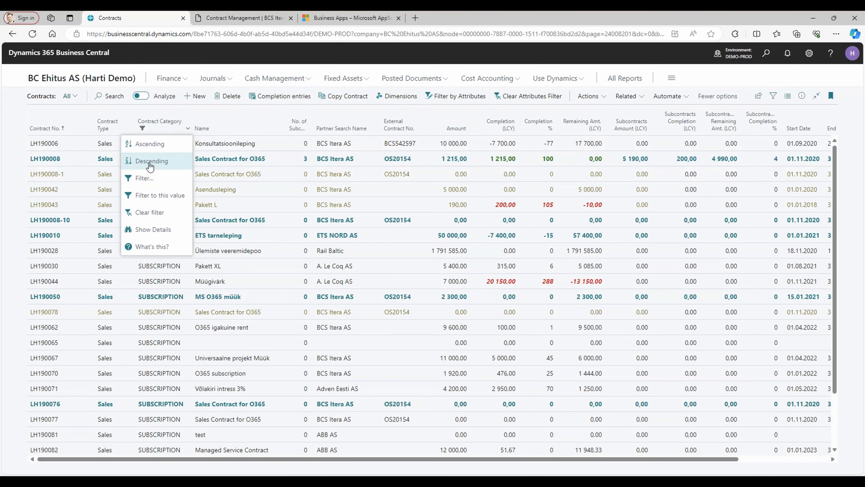
left_click(150, 212)
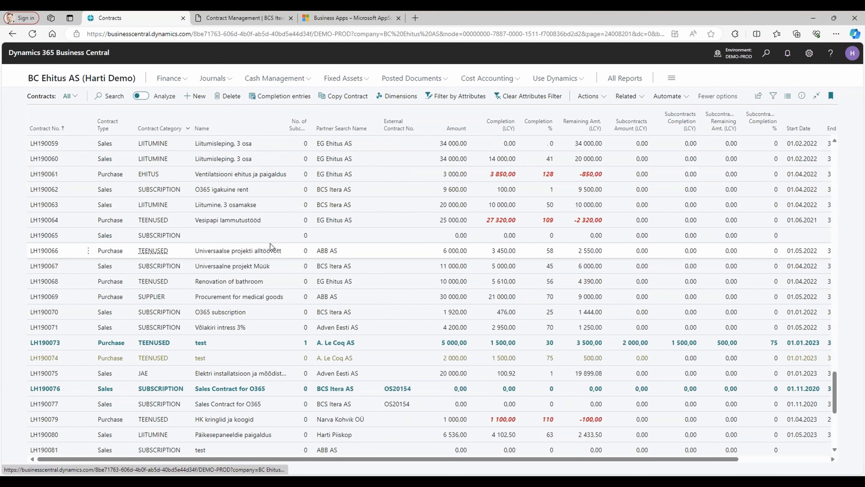
Filter the contracts list by Framework Contract set to Yes.
left_click(773, 98)
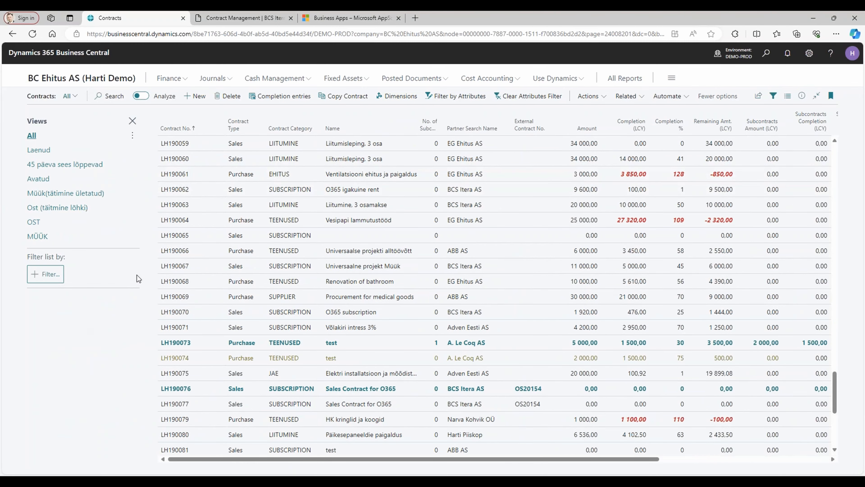
left_click(41, 275)
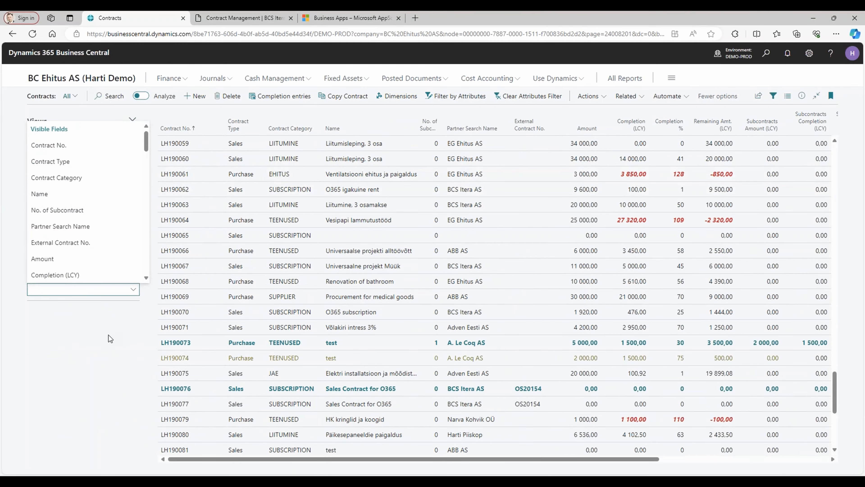
type("Framework Contract")
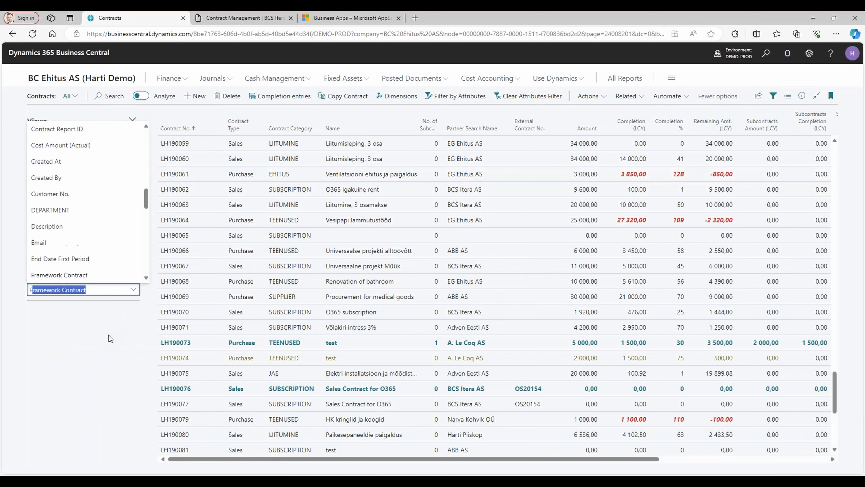
key("Return")
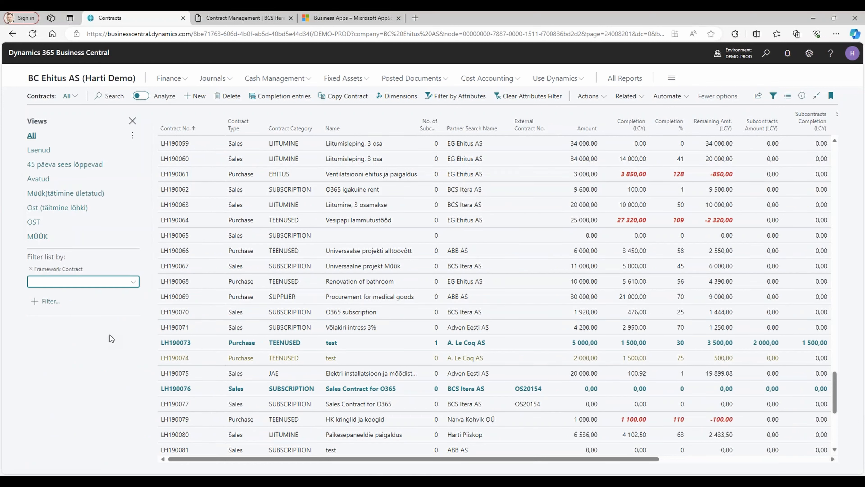
left_click(125, 286)
left_click(105, 307)
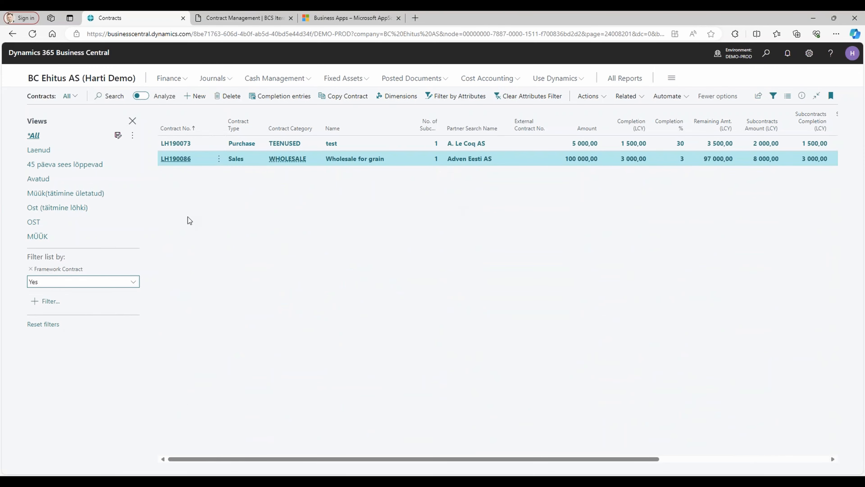
Remove the Framework Contract filter and open the Wholesale for grain contract.
left_click(30, 269)
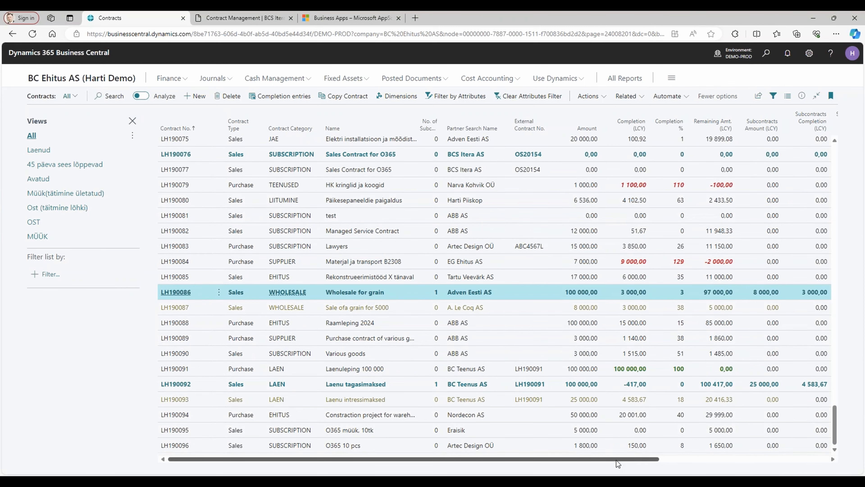
left_click_drag(616, 460, 574, 470)
left_click(180, 294)
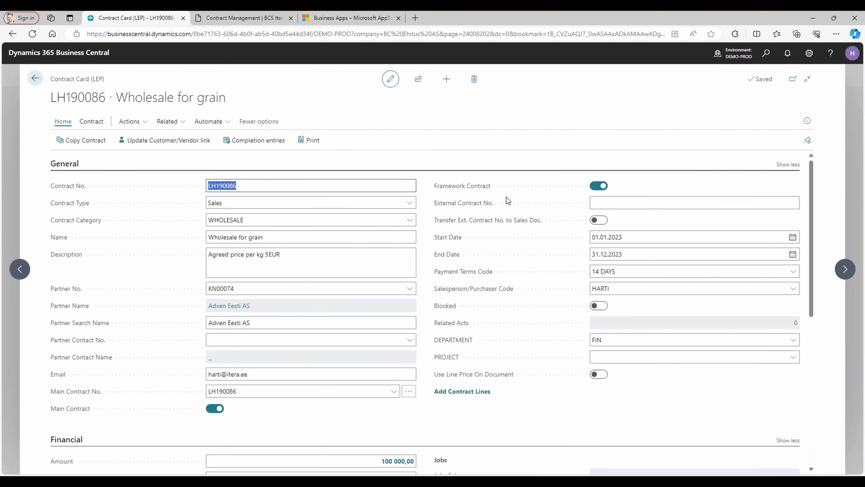
Examine the contract amount, completion and subcontract totals in the Financial section of the Wholesale for grain contract.
scroll(529, 281, "down", 5)
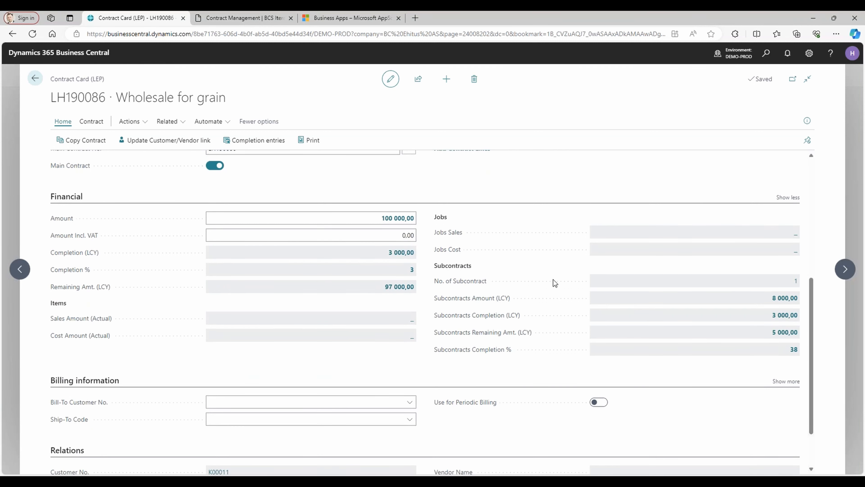
scroll(541, 277, "up", 3)
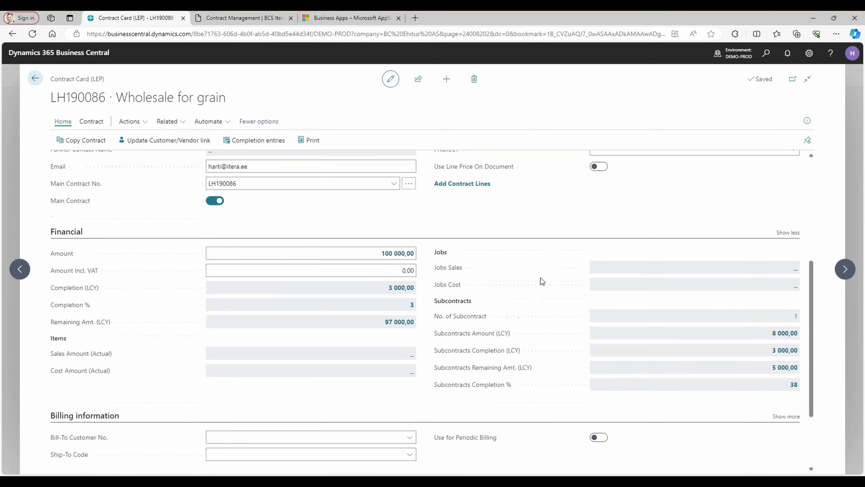
left_click(358, 314)
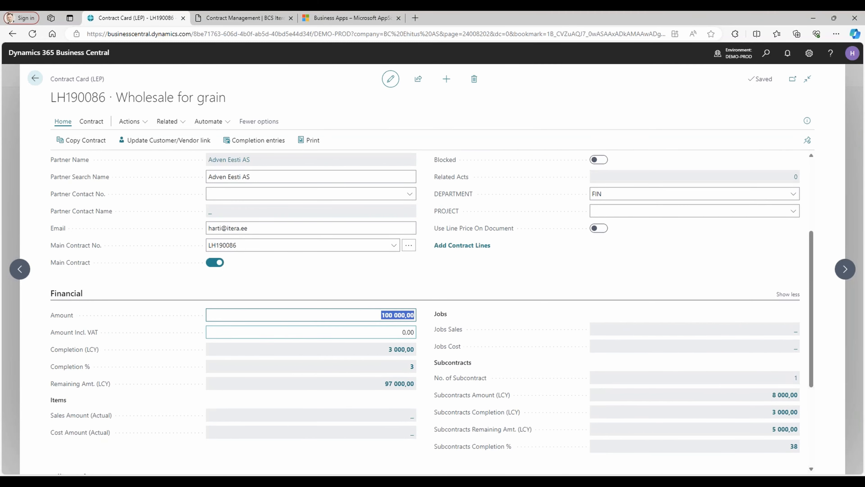
scroll(591, 368, "down", 2)
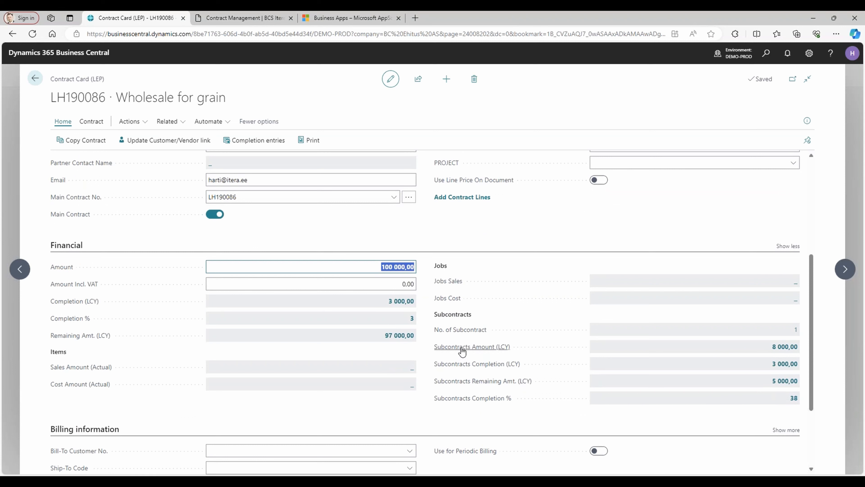
mouse_move(469, 349)
mouse_move(465, 365)
scroll(559, 341, "up", 2)
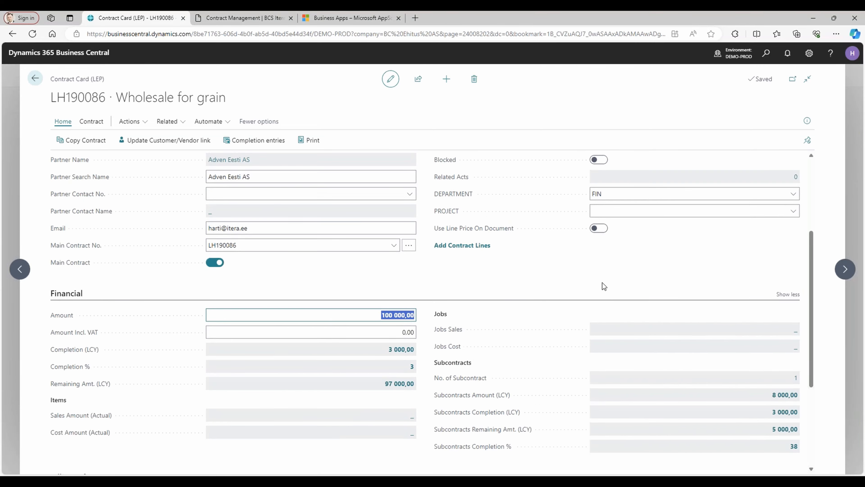
scroll(602, 283, "up", 5)
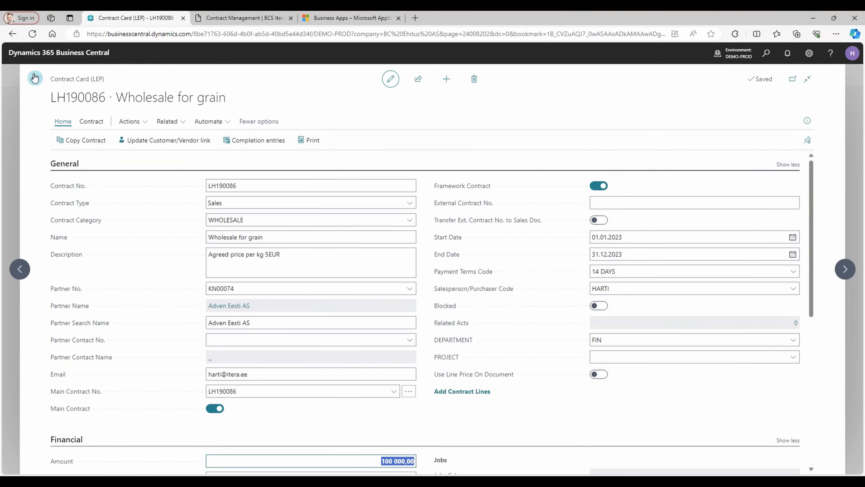
Check the subcontract columns in the contracts list and reopen the Wholesale for grain contract at its Financial section.
left_click(34, 84)
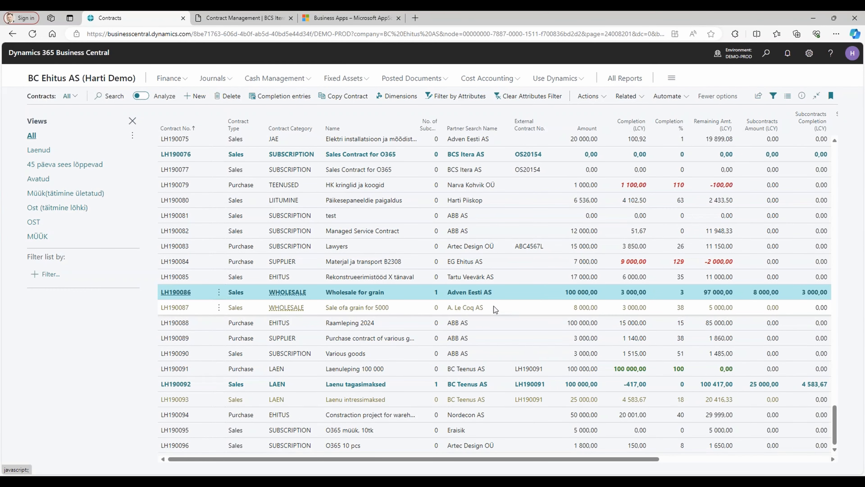
scroll(623, 292, "right", 3)
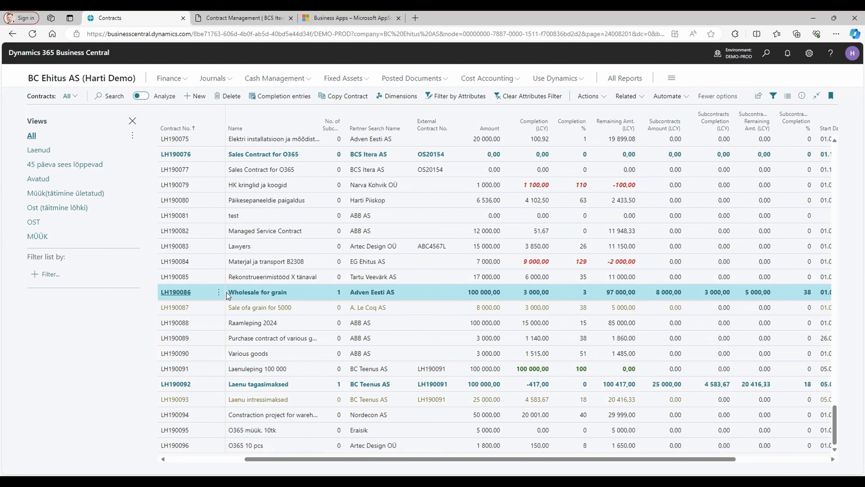
left_click(176, 292)
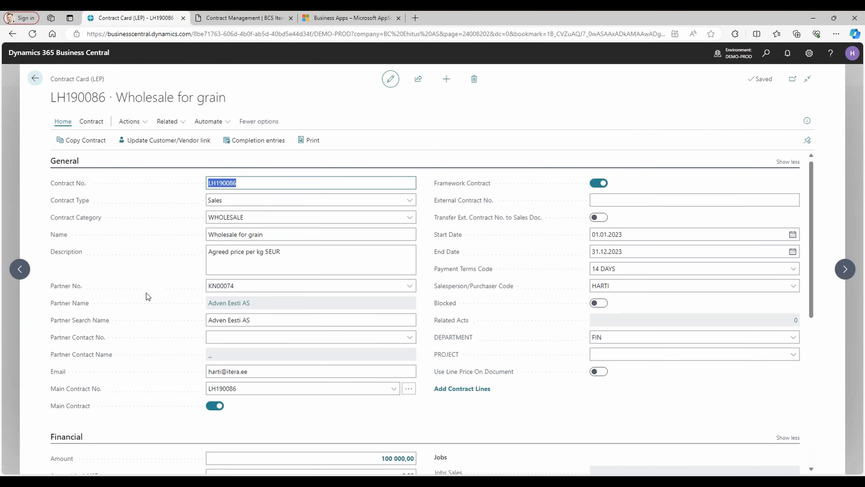
scroll(102, 276, "down", 4)
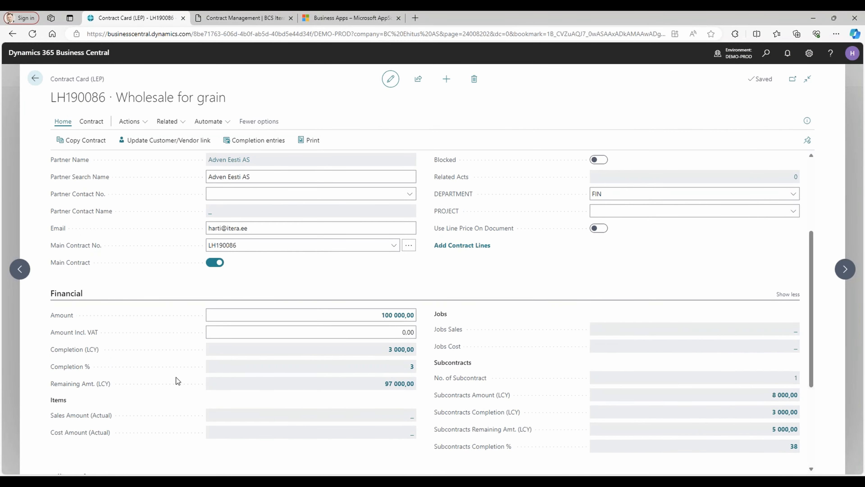
scroll(176, 377, "down", 1)
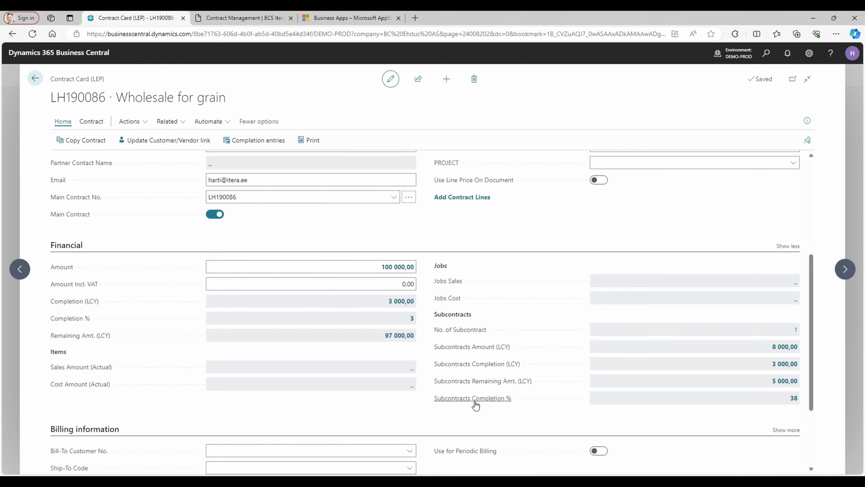
Check the general ledger entries behind the Wholesale for grain contract's Completion (LCY) and return to the contracts list.
left_click(402, 302)
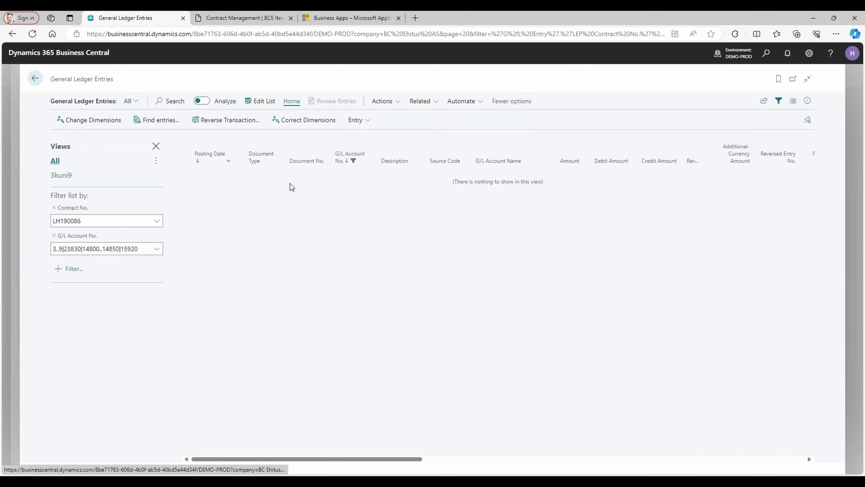
left_click(112, 220)
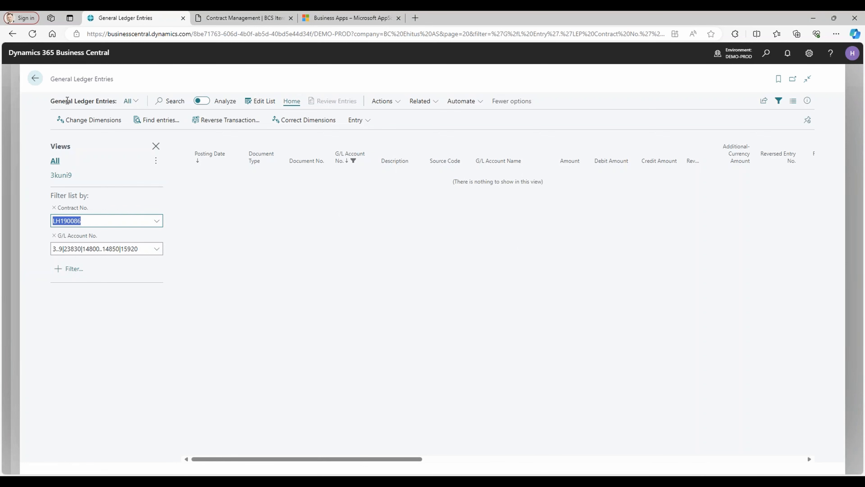
left_click(35, 80)
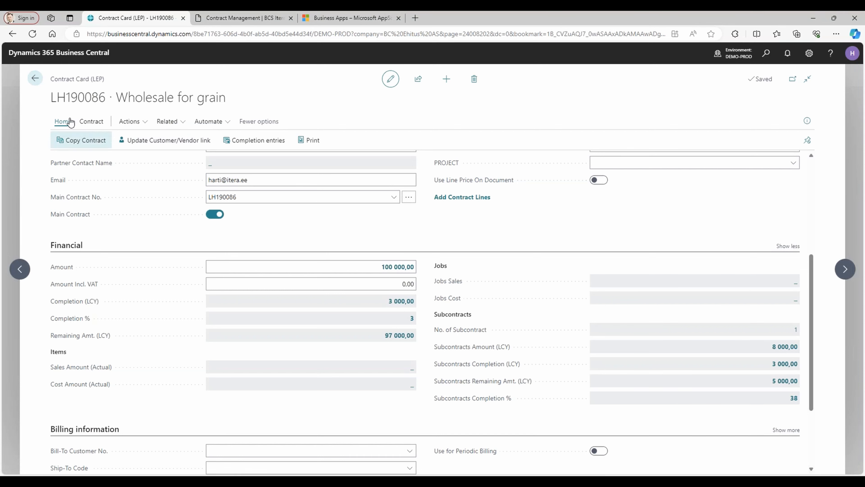
left_click(34, 82)
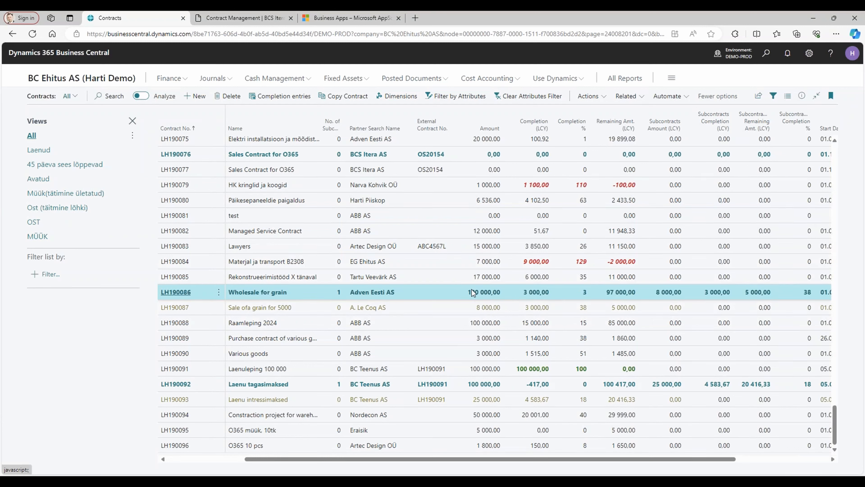
Set the Amount of the Sale ofa grain for 5000 subcontract to 101 000,00 and return to the contracts list.
left_click(280, 310)
left_click(175, 307)
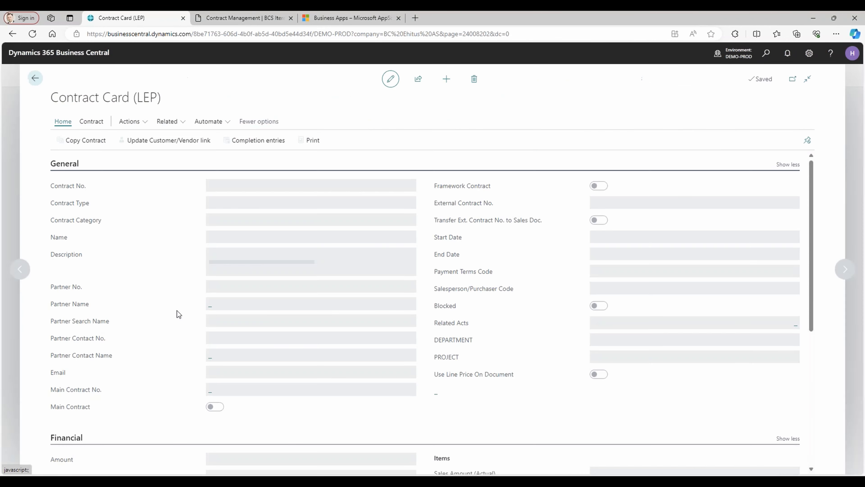
scroll(113, 313, "down", 5)
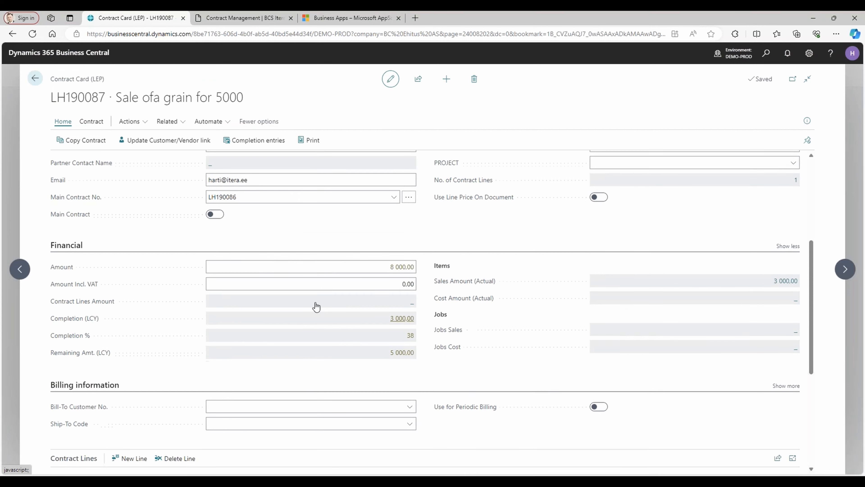
left_click(374, 269)
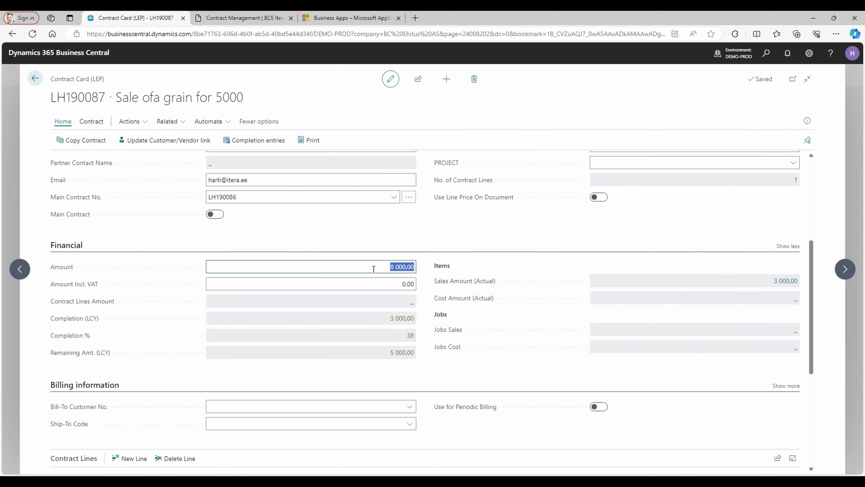
type("101000")
key("Tab")
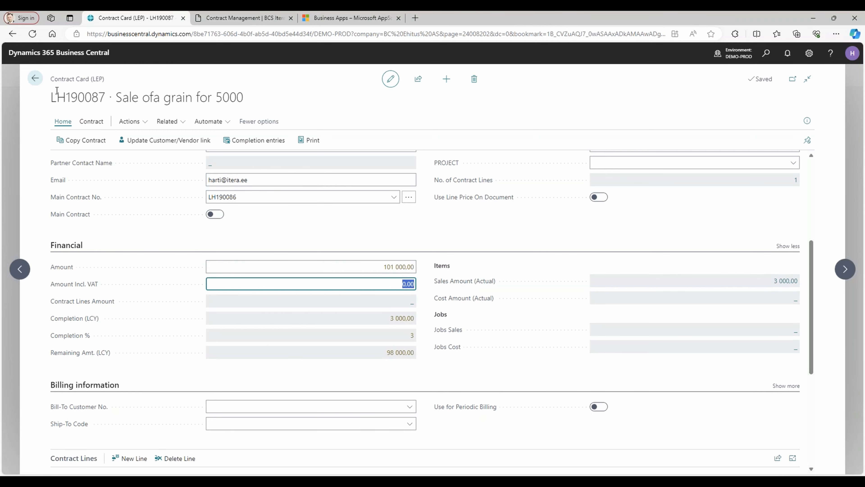
left_click(35, 78)
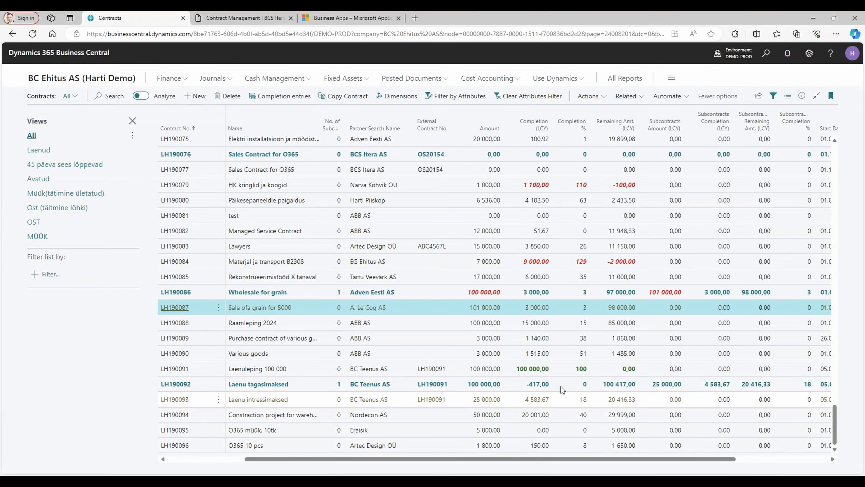
Compare the Wholesale for grain contract's amount with its subcontracts amount in the contracts list.
left_click(410, 294)
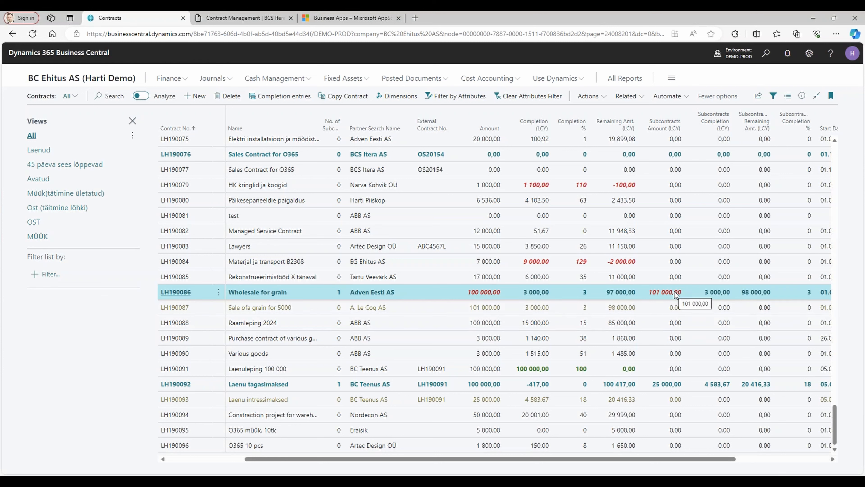
left_click_drag(658, 459, 592, 476)
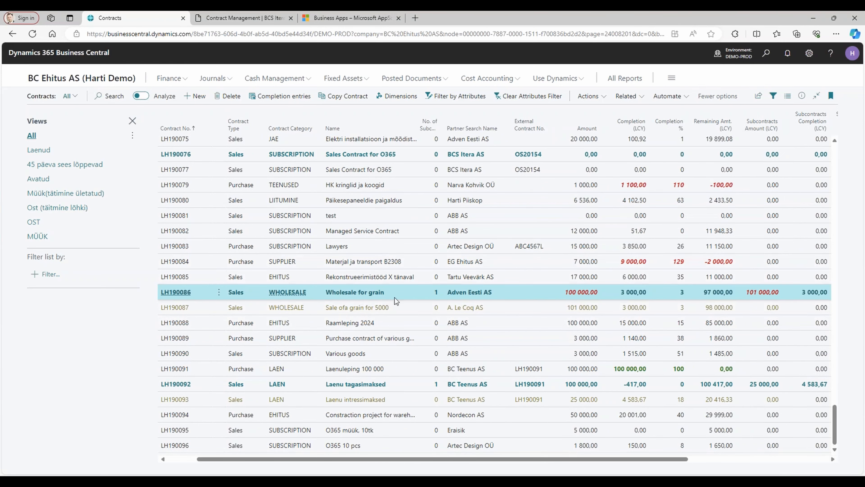
scroll(396, 299, "up", 4)
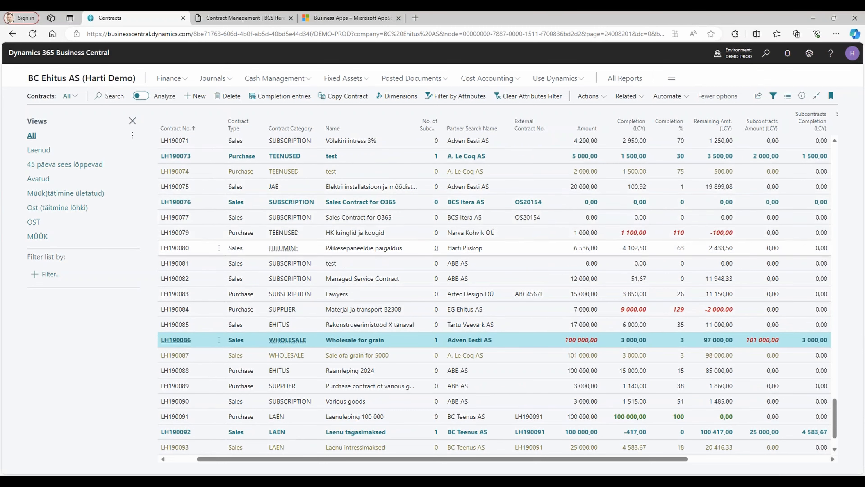
Turn off Framework Contract on the A. Le Coq AS main contract named test, check its Financial section and return to the list.
left_click(377, 257)
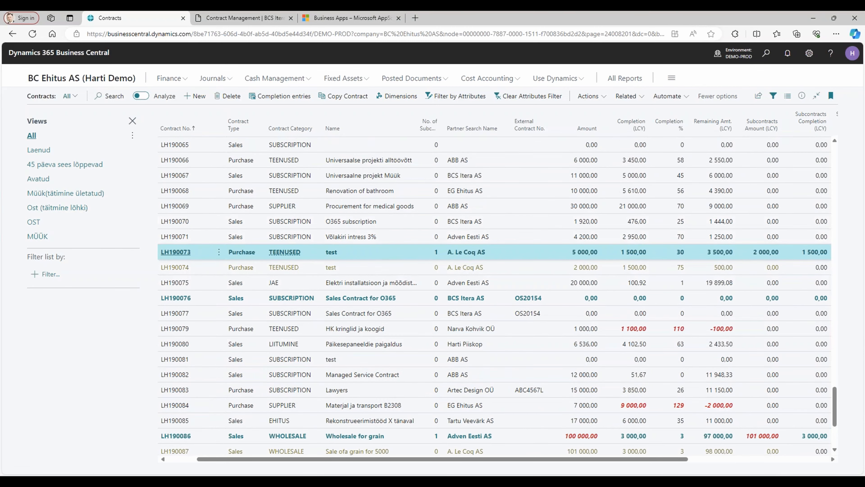
left_click(168, 256)
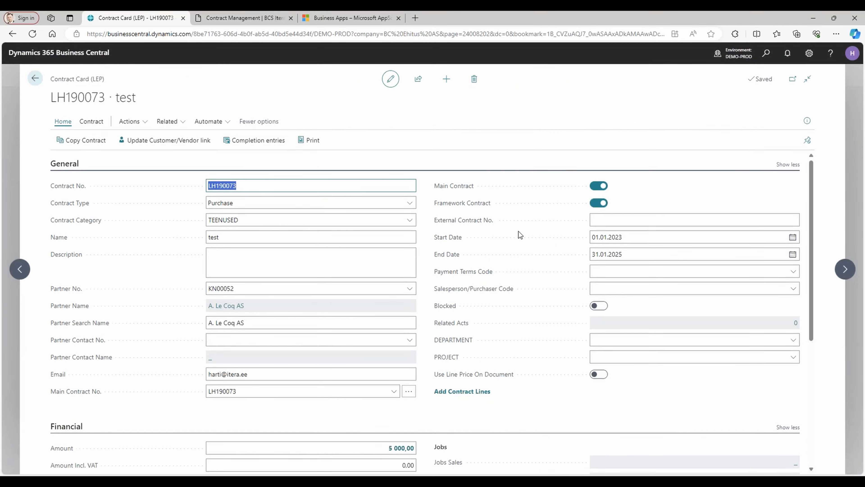
scroll(560, 271, "down", 4)
scroll(549, 266, "up", 4)
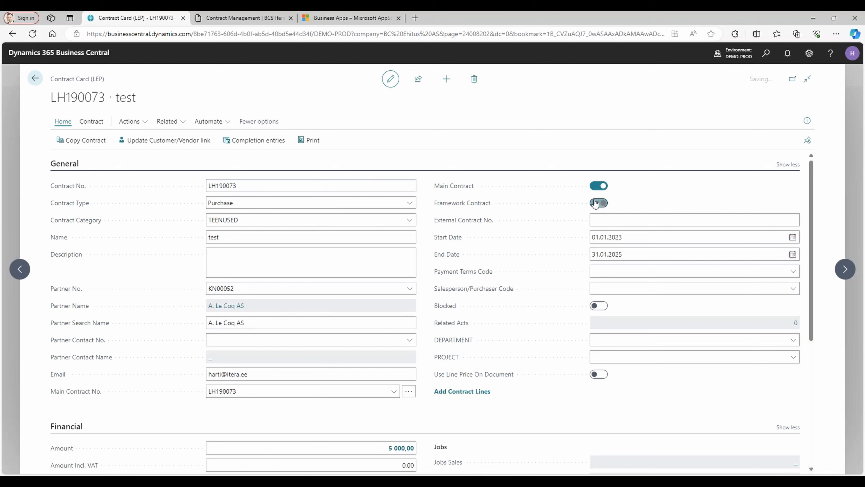
scroll(552, 299, "down", 7)
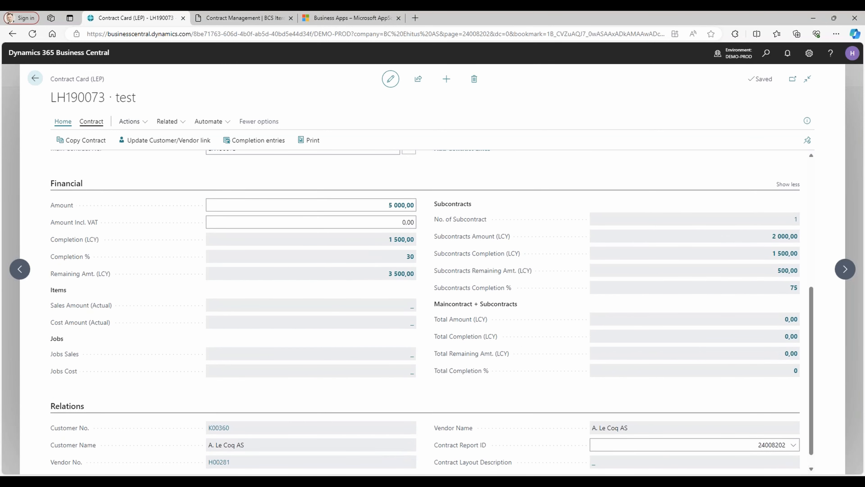
left_click(35, 78)
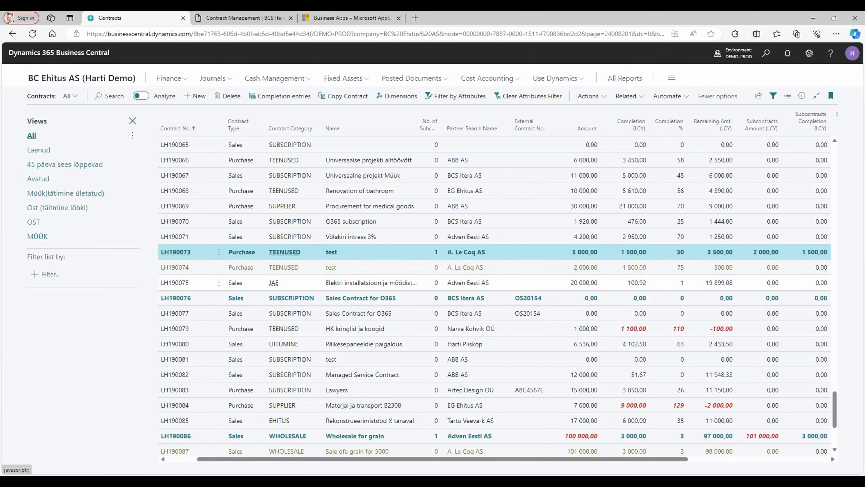
Reopen the A. Le Coq AS main contract named test and check the ledger entries behind its Completion (LCY).
left_click(374, 270)
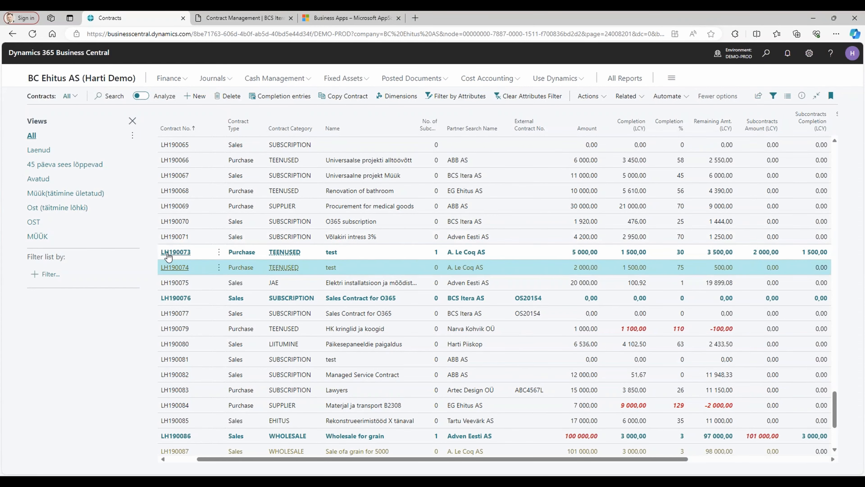
left_click(177, 253)
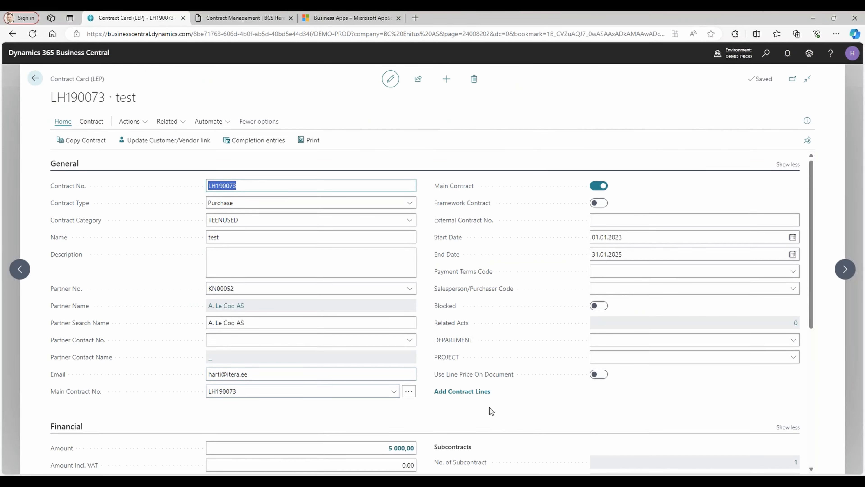
scroll(534, 250, "down", 5)
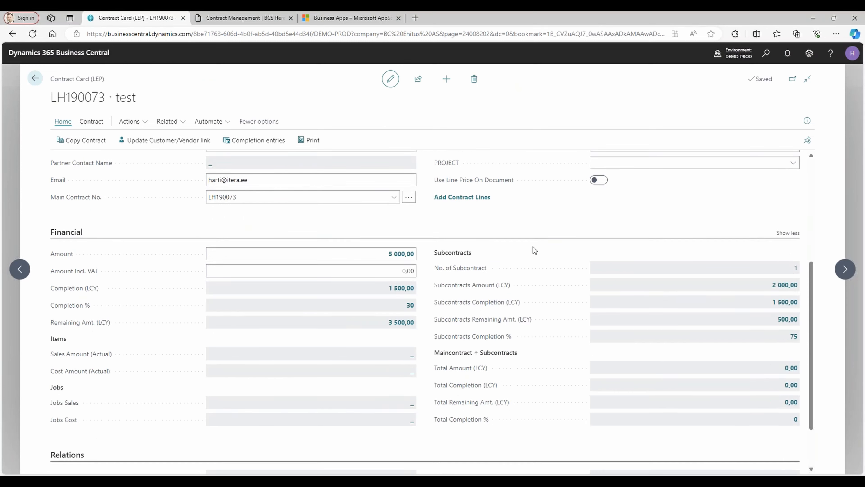
left_click(402, 288)
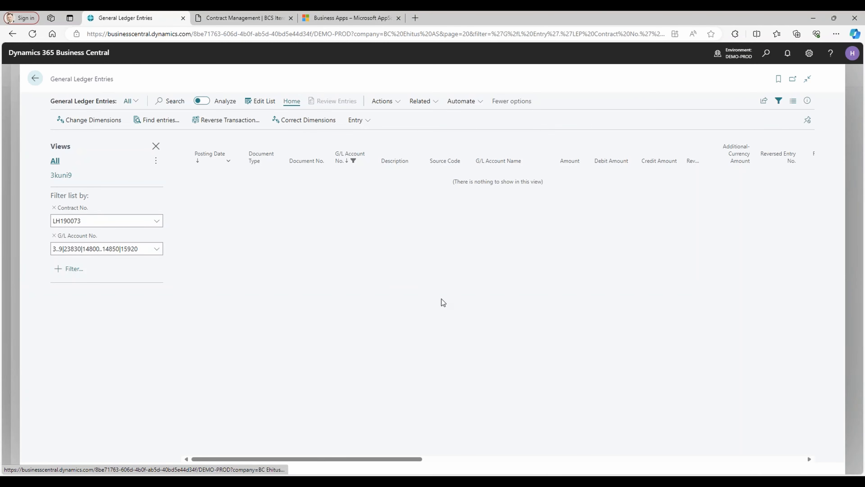
left_click(34, 78)
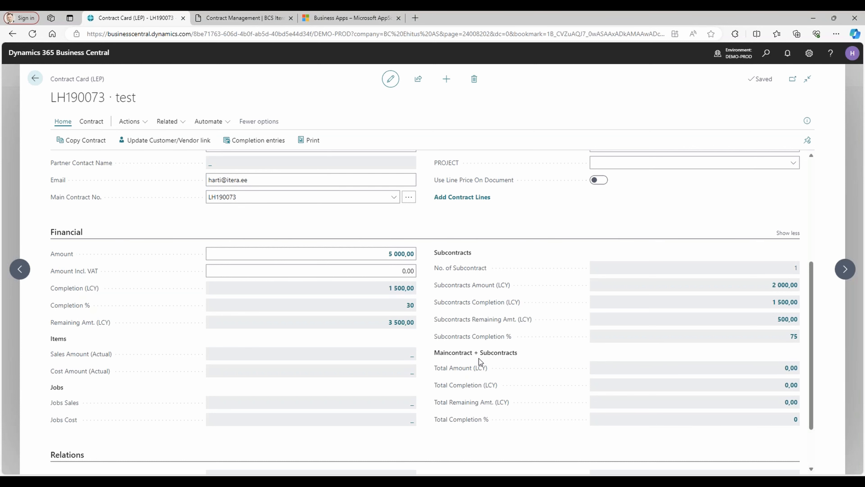
Review the General settings and the Maincontract + Subcontracts totals of the test contract, and return to the contracts list.
scroll(485, 343, "up", 5)
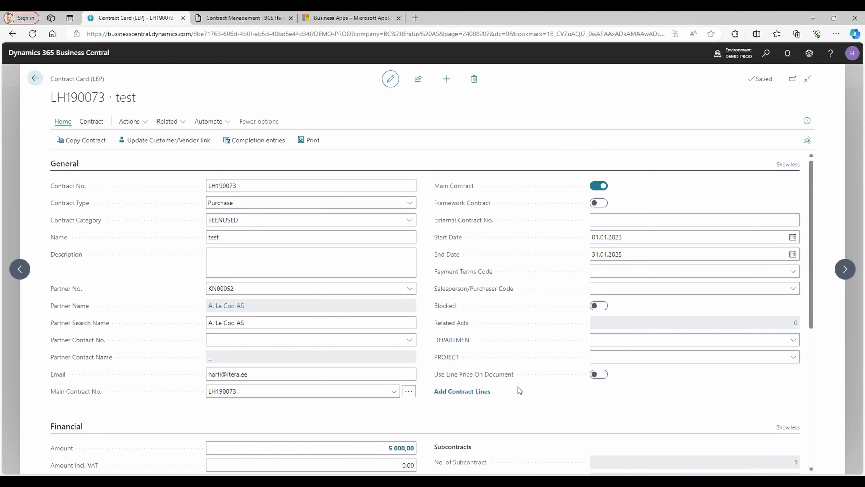
scroll(537, 300, "down", 5)
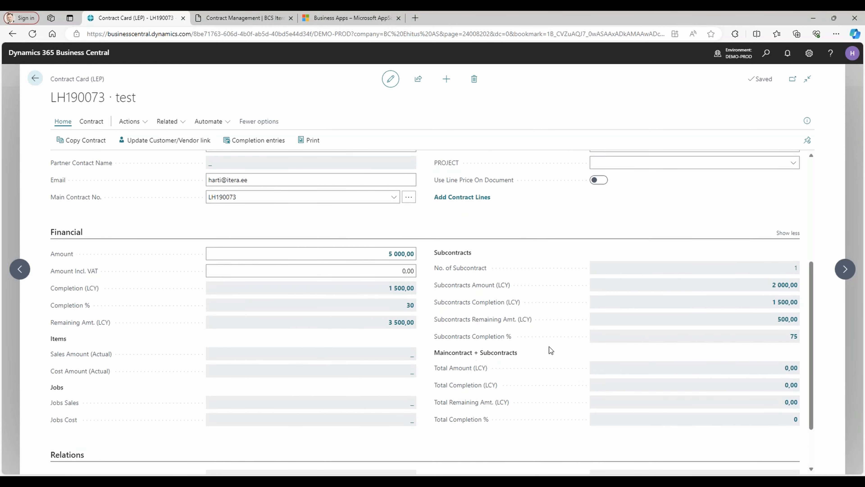
left_click(31, 81)
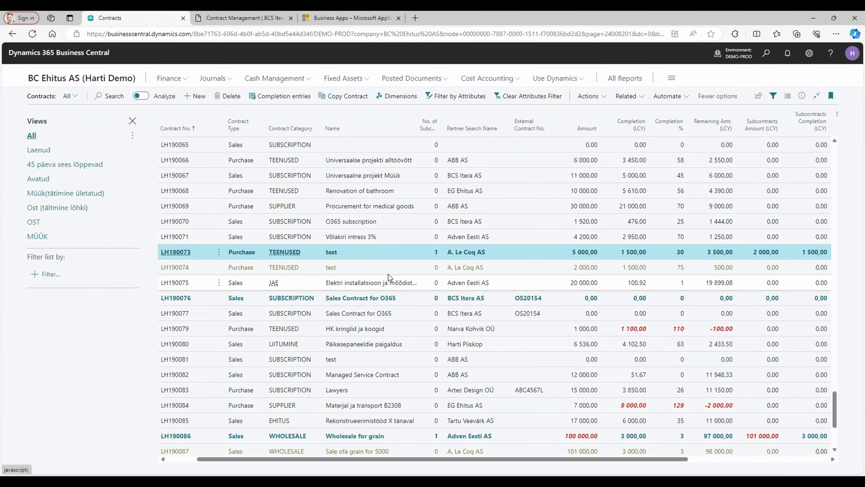
Compare the A. Le Coq AS main contract named test with its subcontract in the contracts list.
left_click(377, 267)
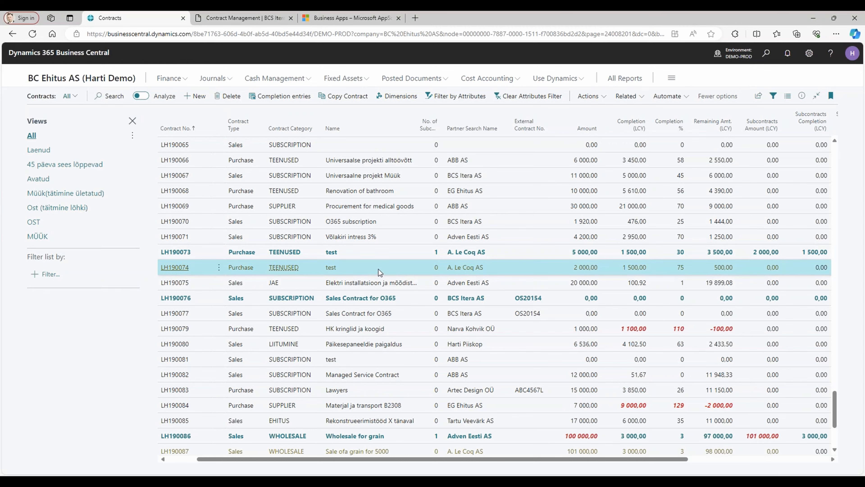
left_click(371, 253)
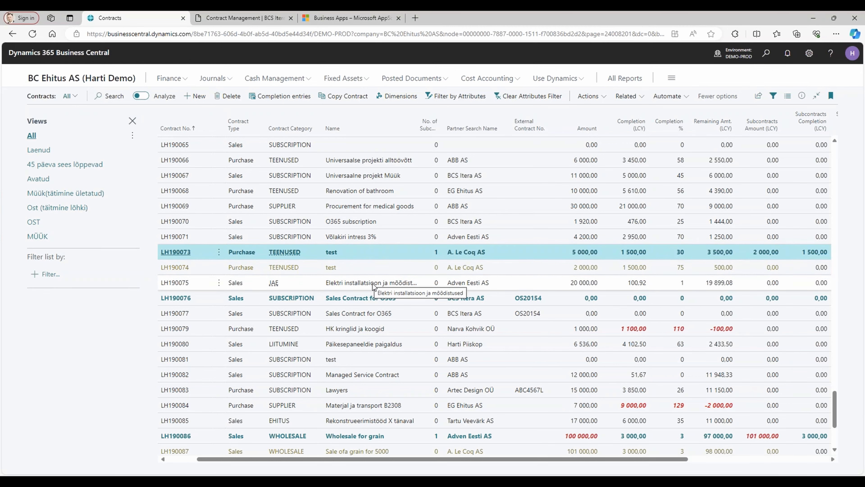
scroll(371, 282, "up", 3)
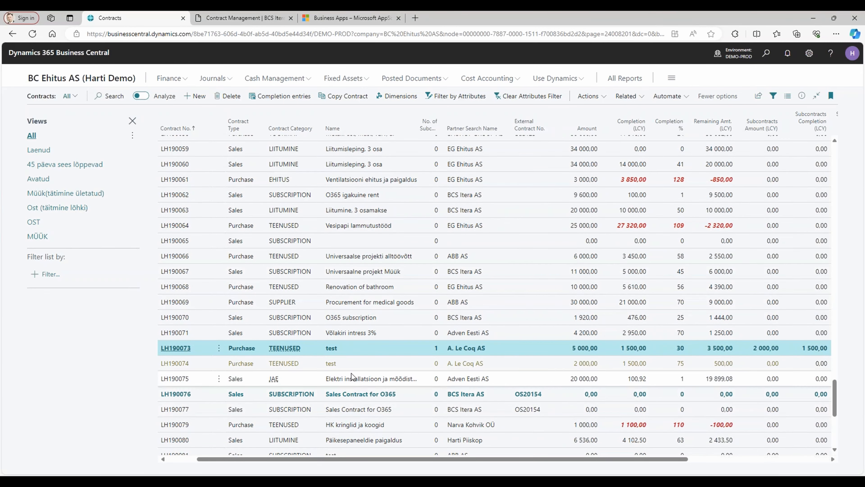
left_click(355, 365)
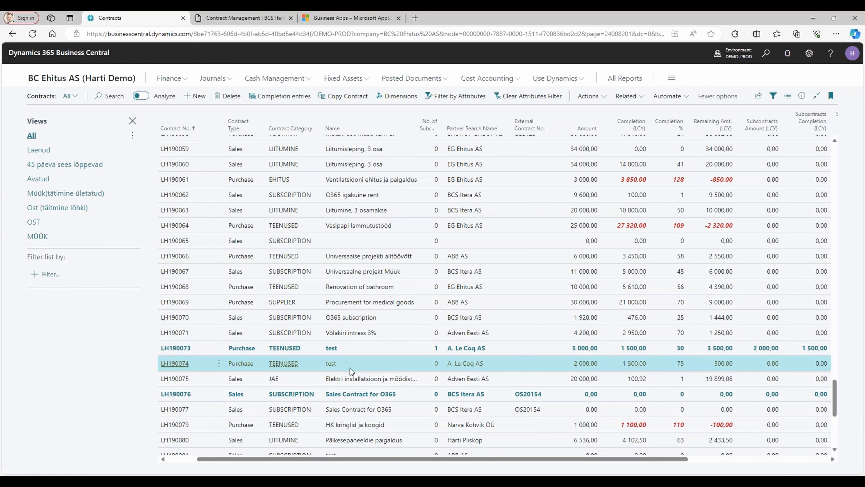
Open the ABONOMENT contract MS O365 müük with an amount of 2 300,00 and examine its subcontract and combined totals in the Financial section.
scroll(356, 368, "up", 5)
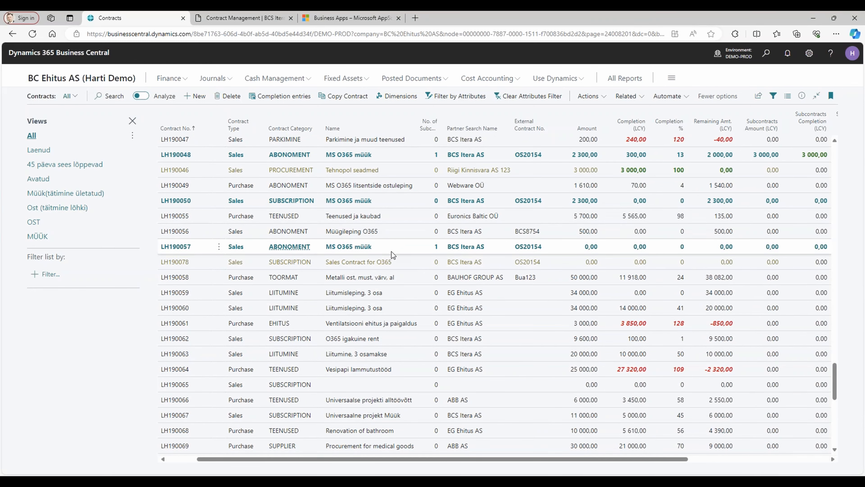
scroll(399, 253, "up", 2)
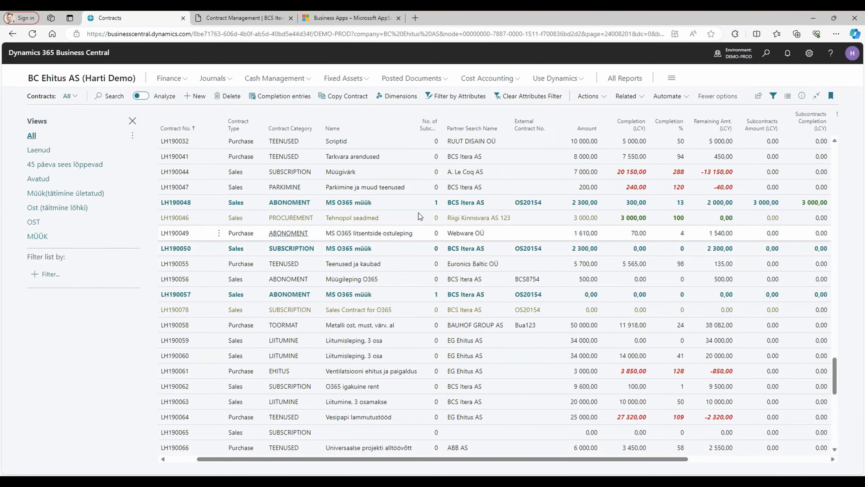
left_click(388, 204)
left_click(177, 203)
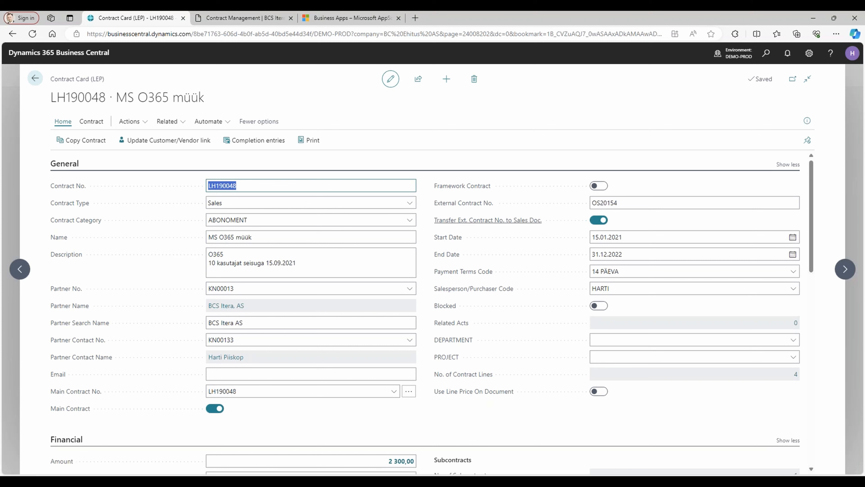
scroll(449, 408, "down", 5)
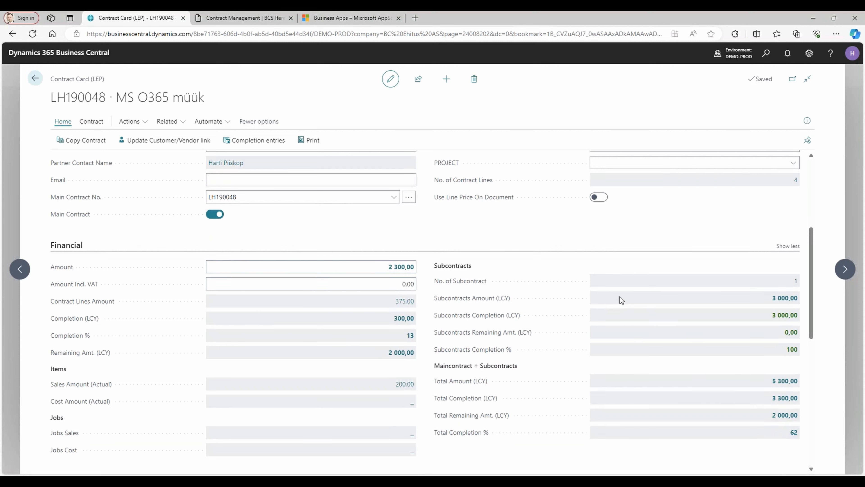
left_click(374, 267)
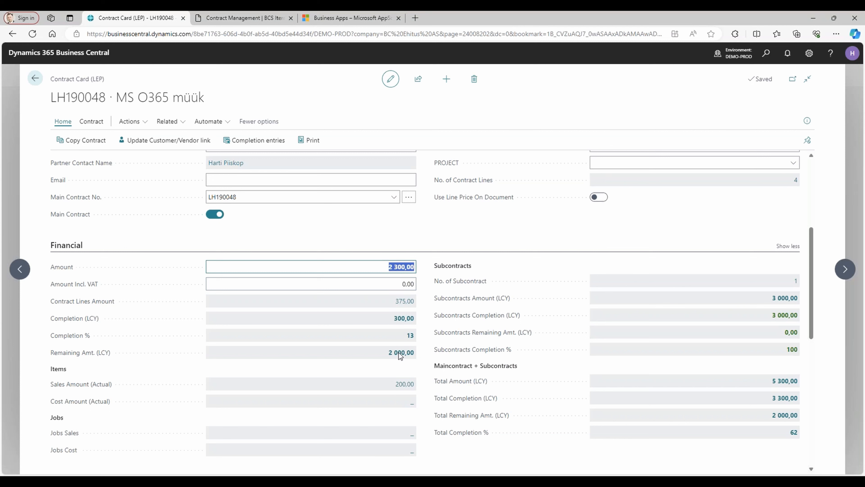
scroll(372, 352, "down", 1)
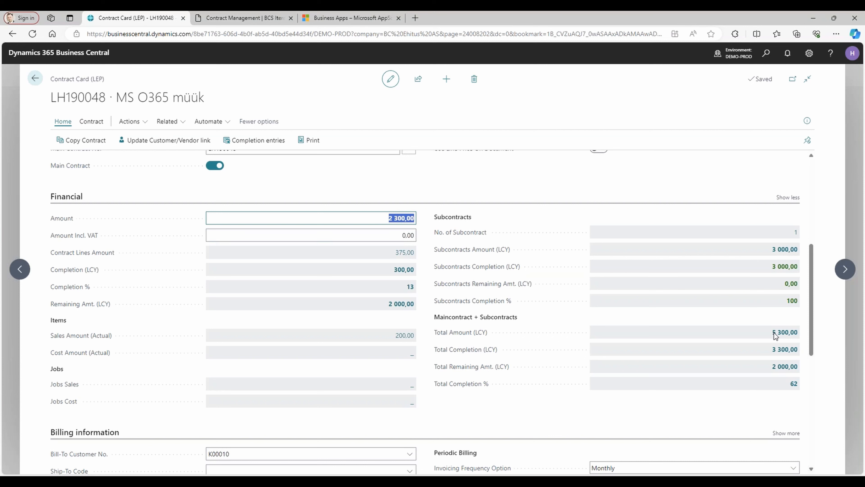
Close the MS O365 müük contract and create a new contract of type Purchase in the TEENUSED category.
left_click(749, 346)
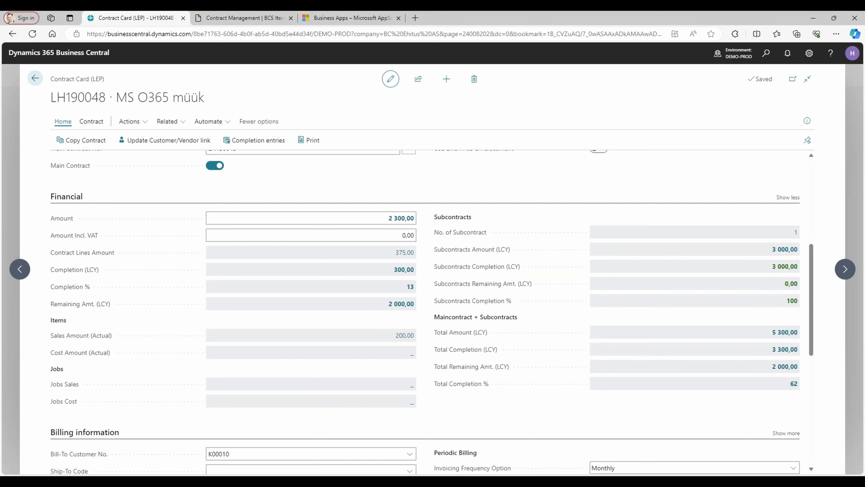
key("Escape")
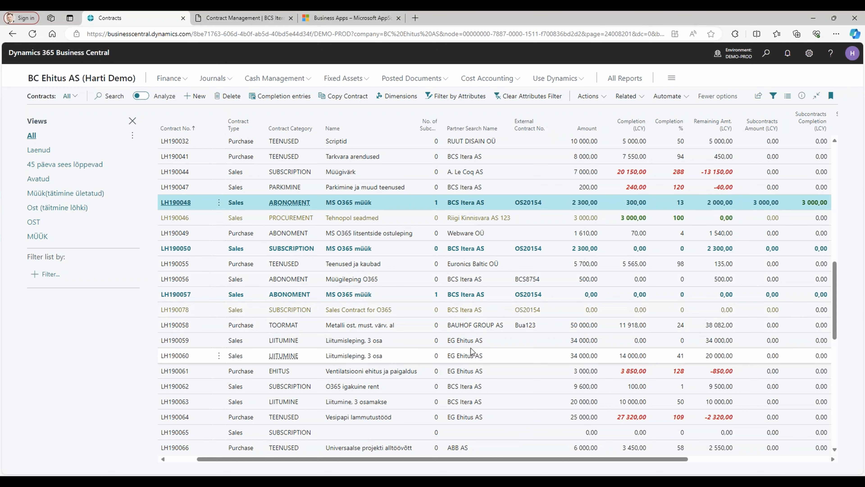
left_click(198, 97)
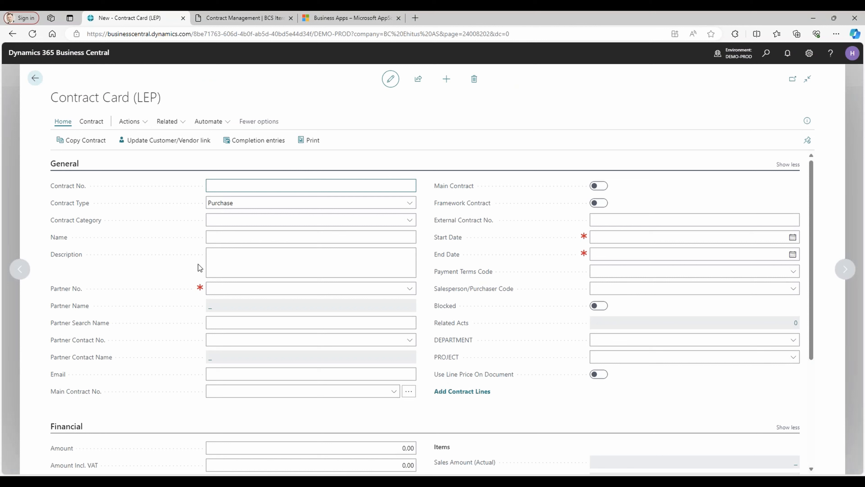
left_click(286, 203)
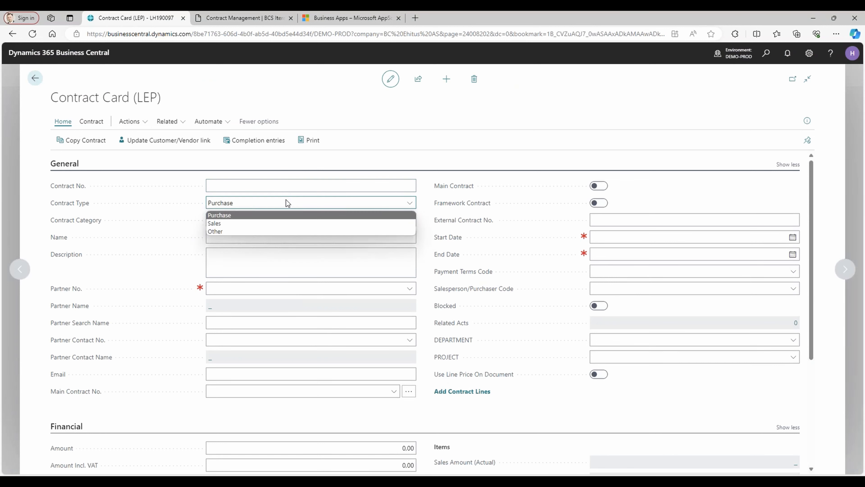
left_click(271, 215)
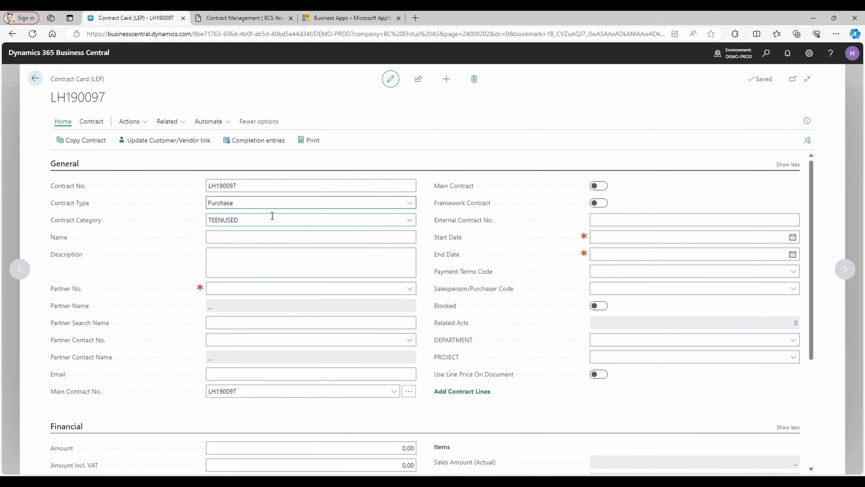
left_click(272, 220)
left_click(409, 221)
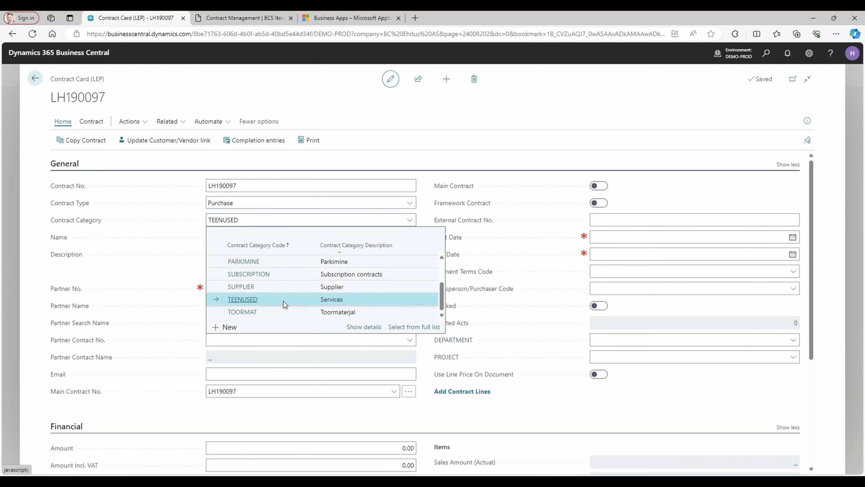
left_click(263, 301)
Name the new purchase contract Service contract and enter Cleaning as its description.
left_click(248, 237)
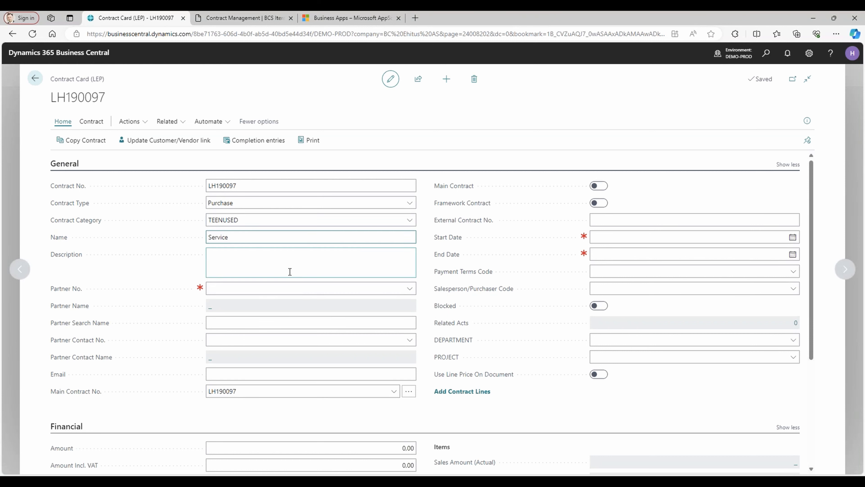
type("Service contract")
left_click(290, 272)
type("Cleaning")
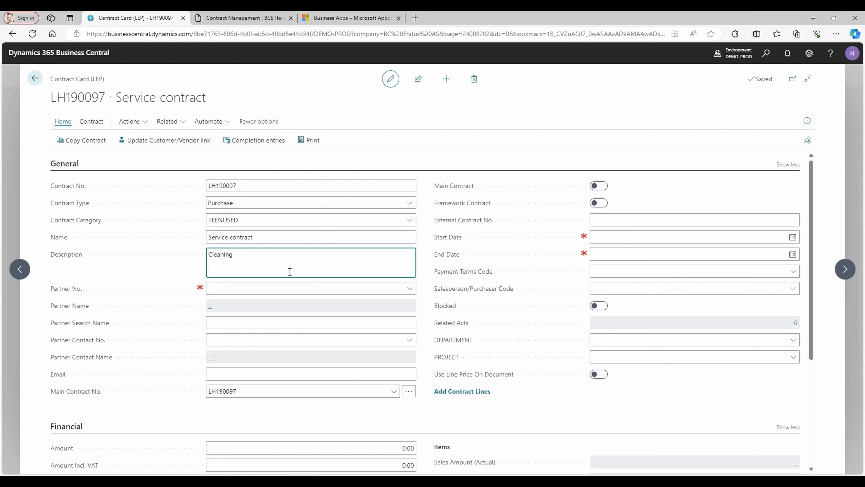
key("Tab")
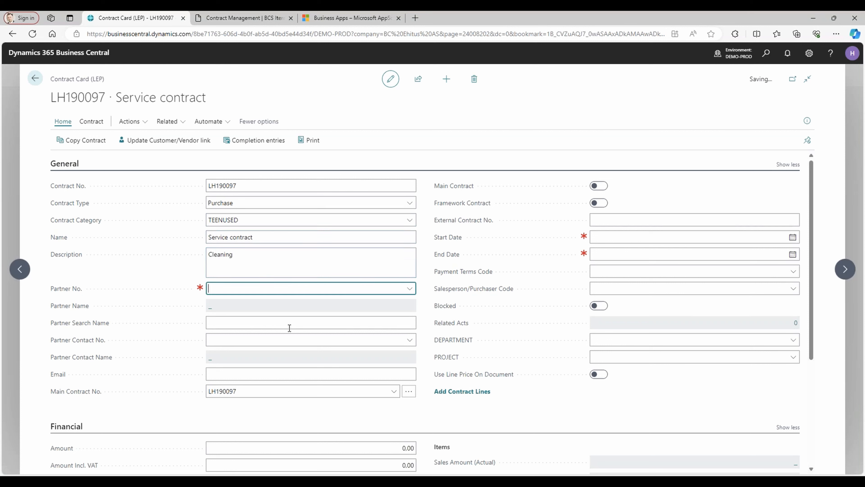
Set BCS Itera, AS as the contract's partner and replace the description with "It services".
left_click(410, 289)
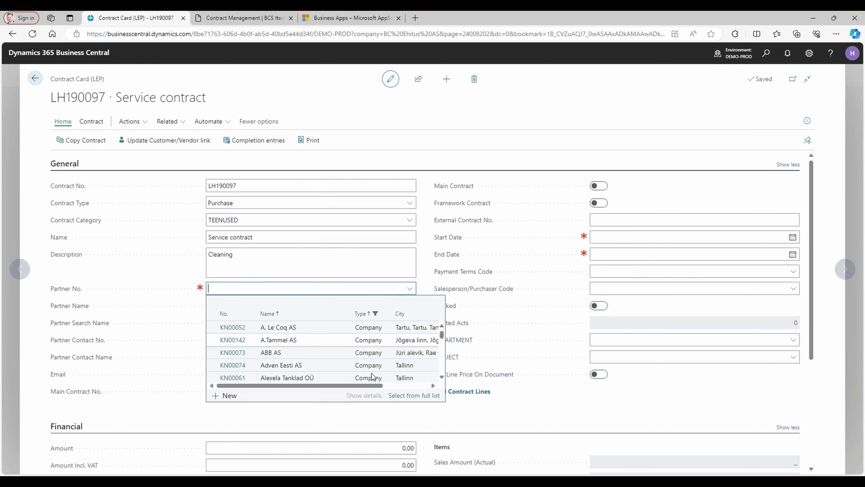
scroll(334, 360, "down", 5)
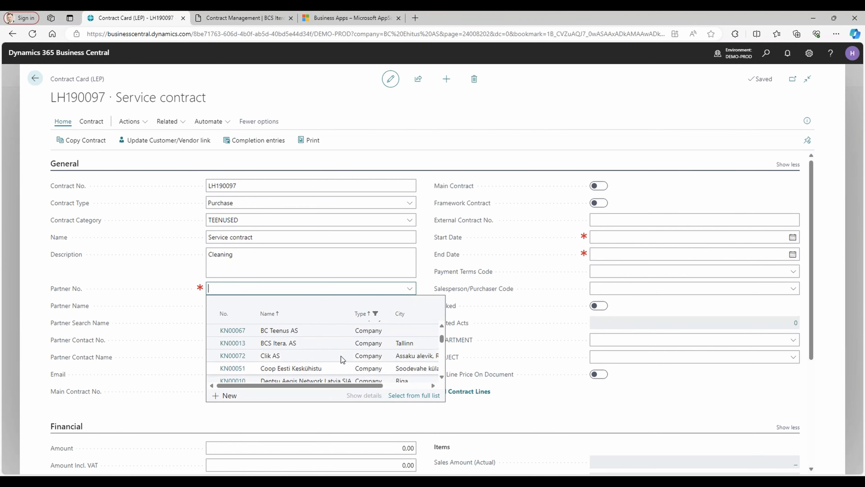
left_click(320, 344)
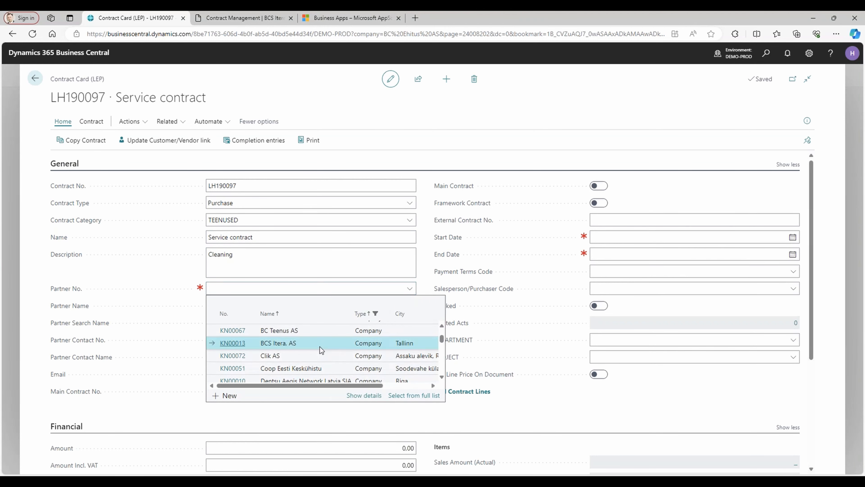
left_click(247, 255)
left_click_drag(247, 255, 196, 257)
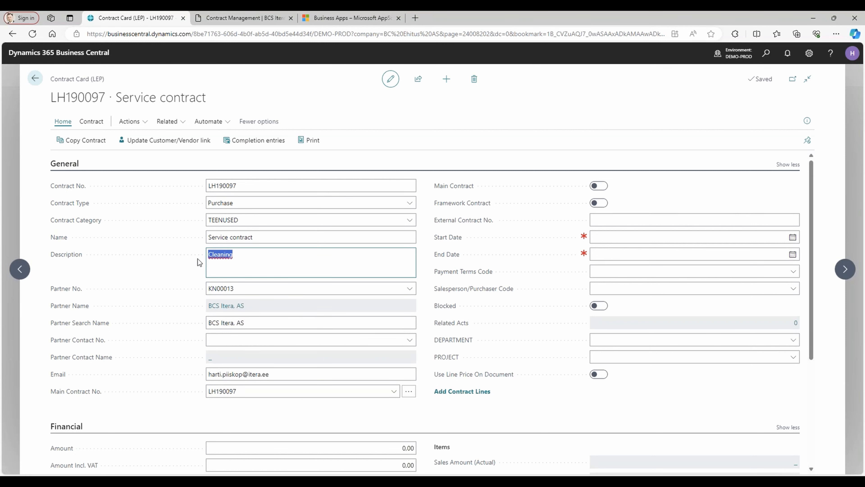
type("It services")
Assign the second person listed among the BCS Itera, AS contacts as the contract's partner contact.
left_click(405, 340)
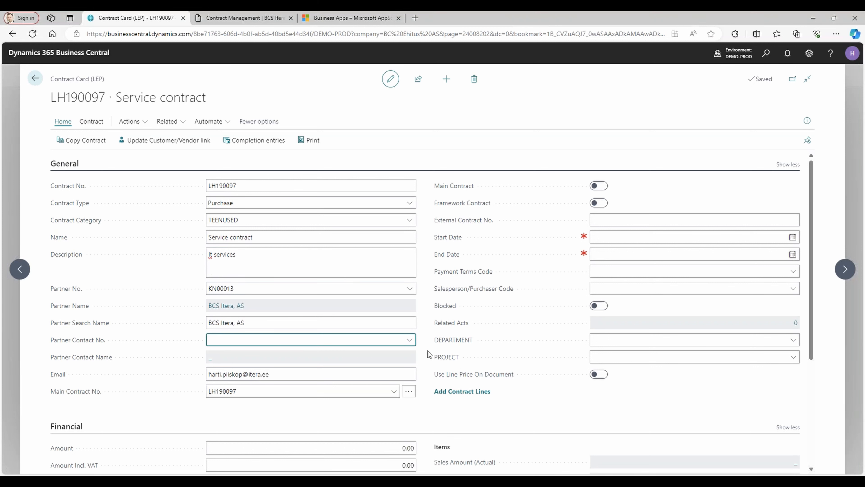
left_click(411, 341)
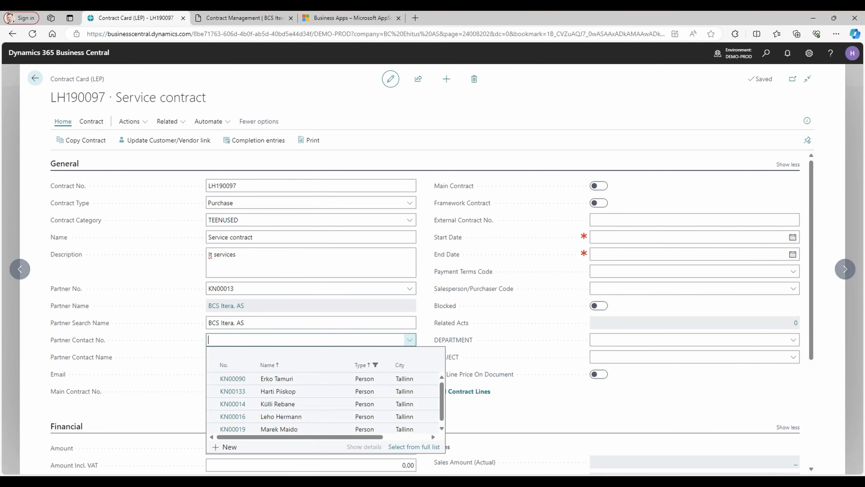
left_click(308, 391)
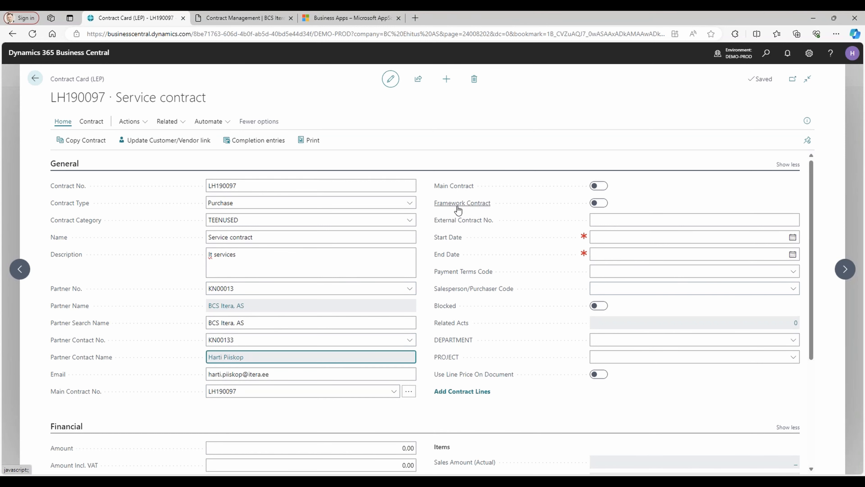
Set the contract's start date to 01.01.2024, end date to 31.12.2024 and payment terms to 14 DAYS.
left_click(607, 237)
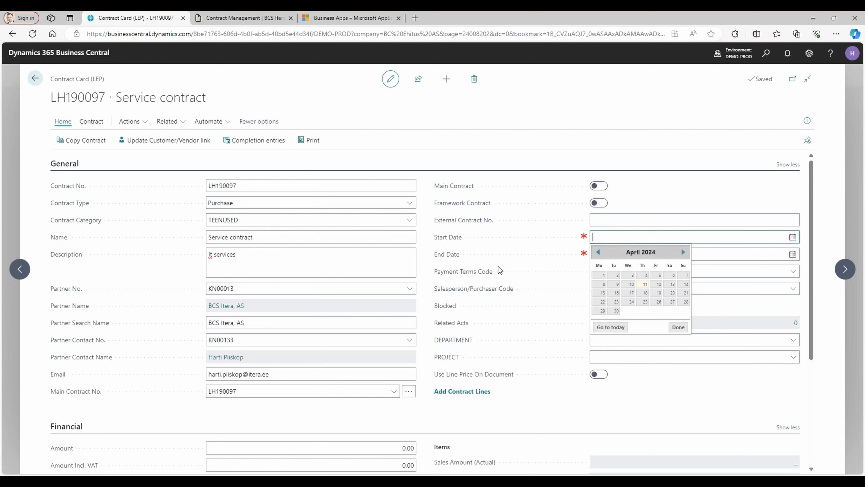
type("01.0")
type("101")
key("Tab")
type("3112")
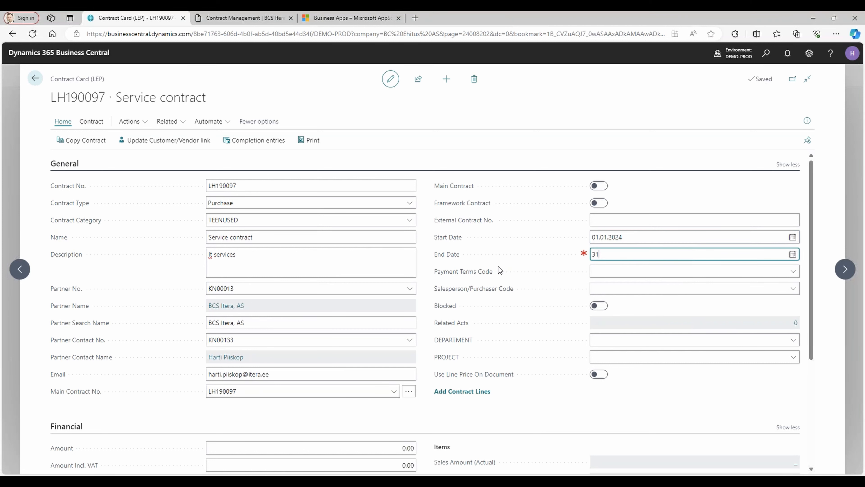
key("Tab")
type("14")
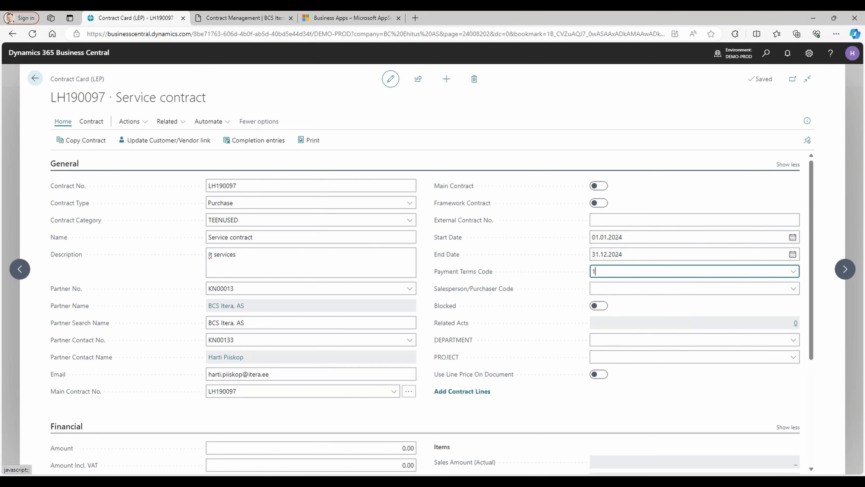
key("Tab")
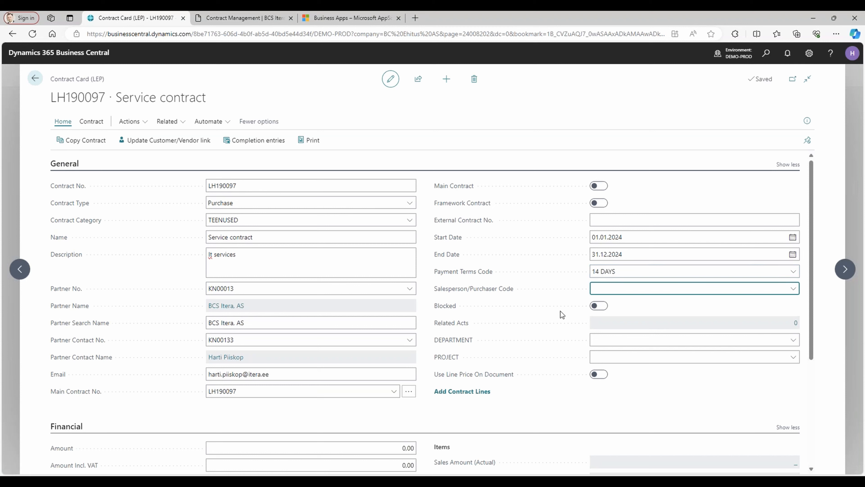
Assign the responsible person's salesperson/purchaser code and enable Use Line Price On Document for the contract.
left_click(793, 289)
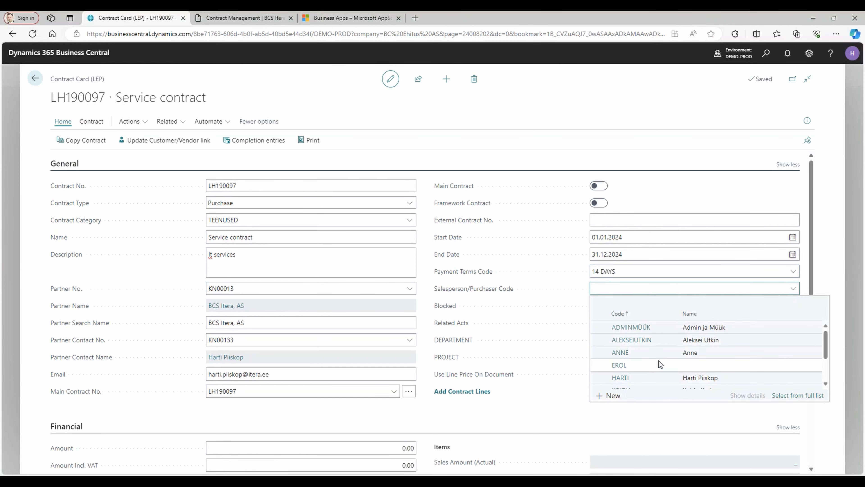
left_click(653, 375)
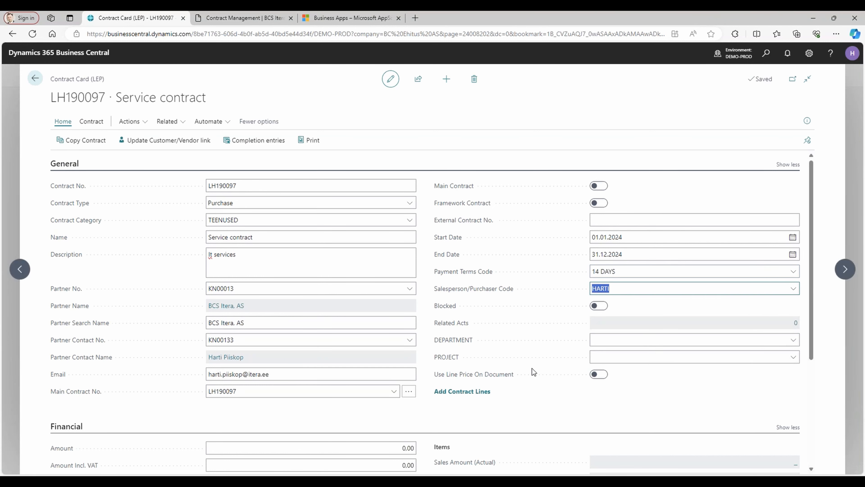
scroll(469, 341, "down", 3)
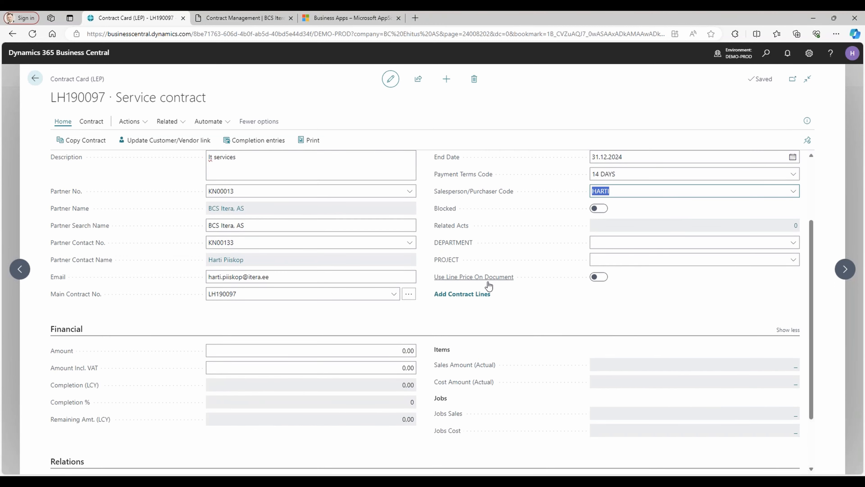
left_click(600, 277)
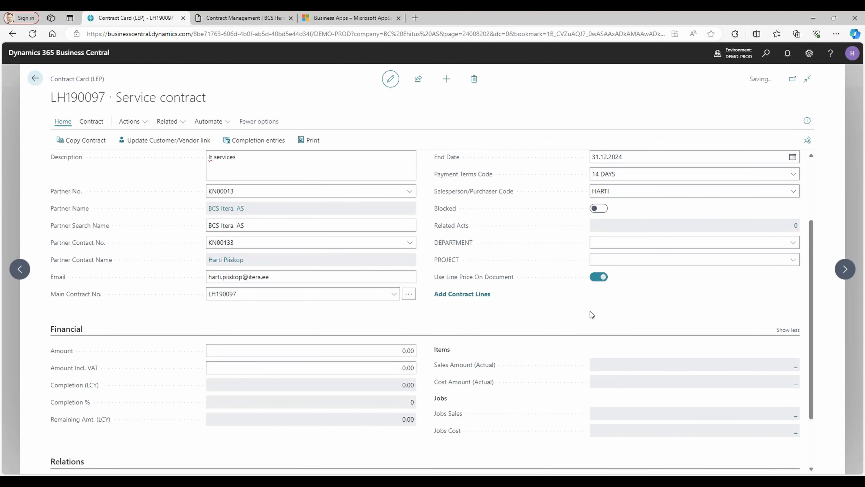
Set the contract's Amount to 10 000,00 in the Financial section.
scroll(572, 301, "down", 2)
left_click(386, 279)
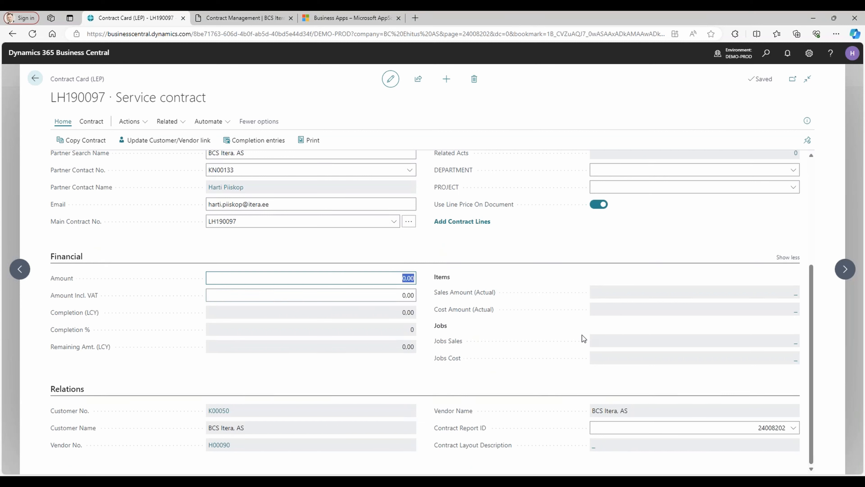
type("10000")
key("Tab")
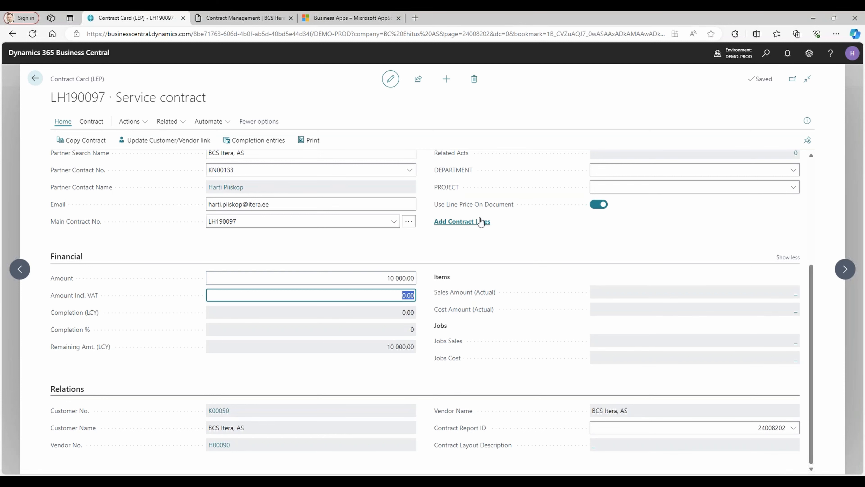
Add contract lines and fill in a Resource line for the consultant's resource with quantity 1 and unit price 100,00.
left_click(480, 221)
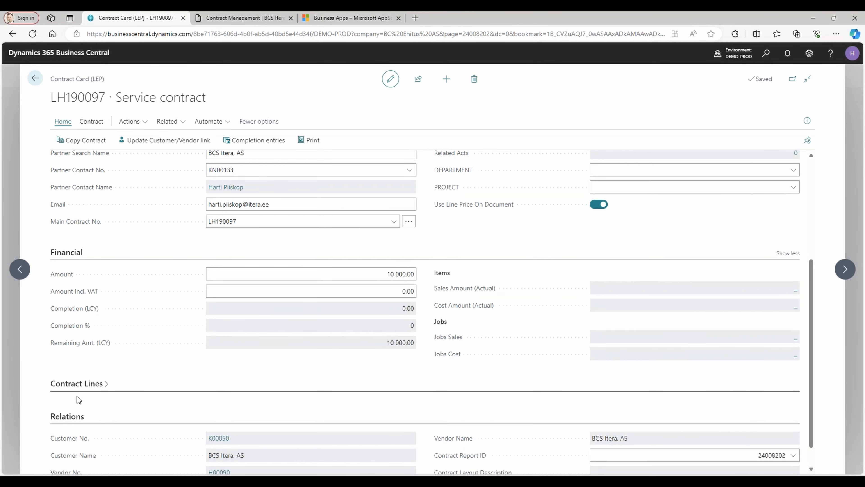
left_click(77, 384)
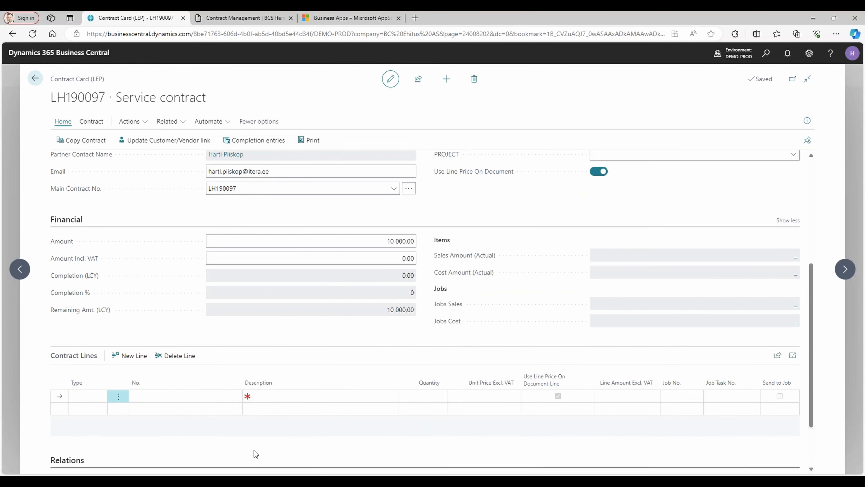
left_click(87, 397)
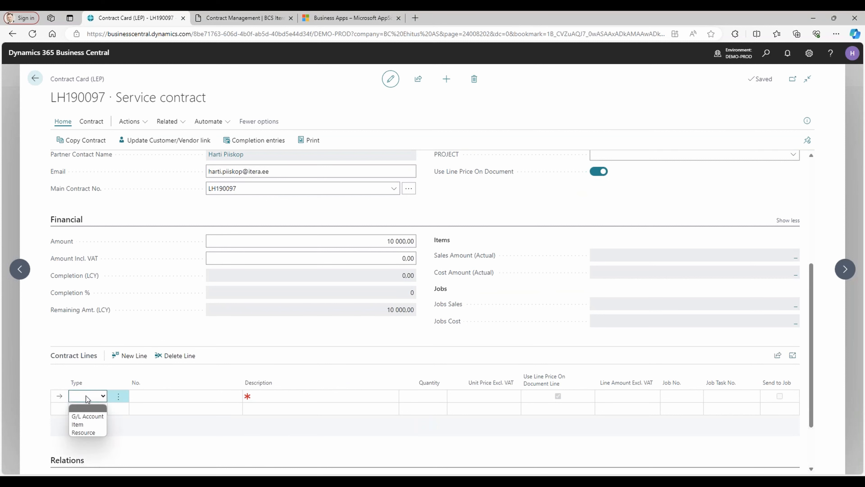
left_click(86, 432)
left_click(168, 396)
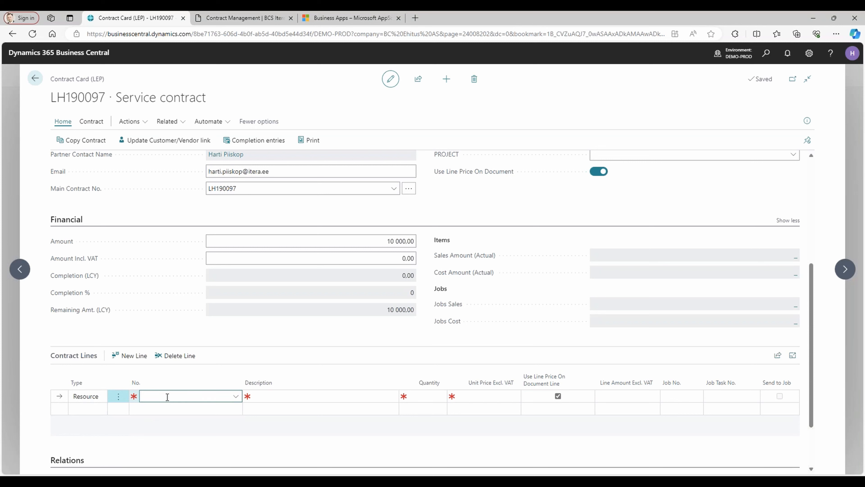
type("hart")
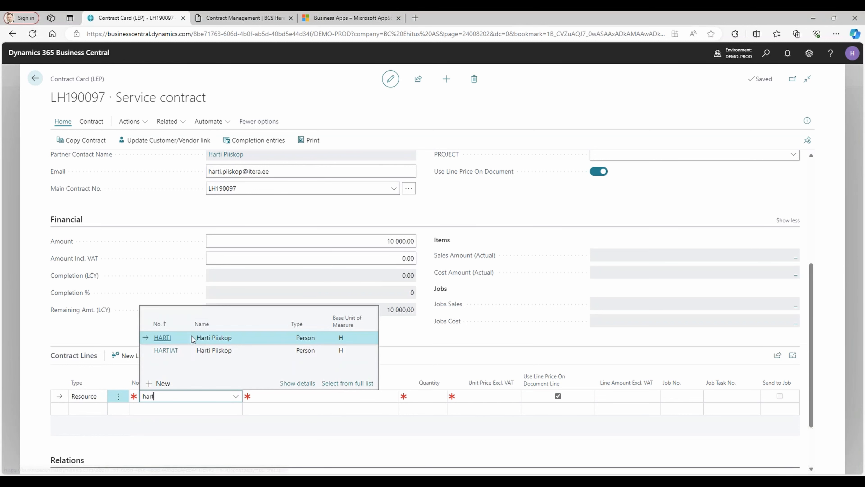
key("Tab")
key("Tab")
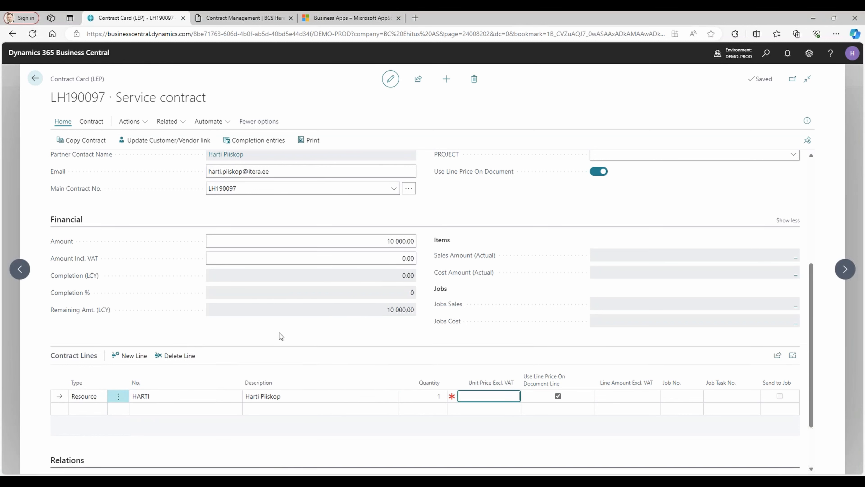
key("Tab")
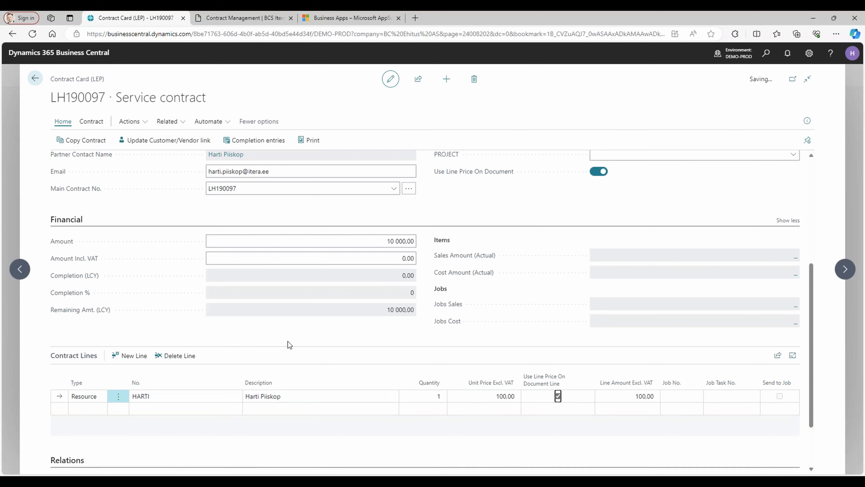
Add an Item contract line for subcontracting item ATV below the resource line.
left_click(85, 410)
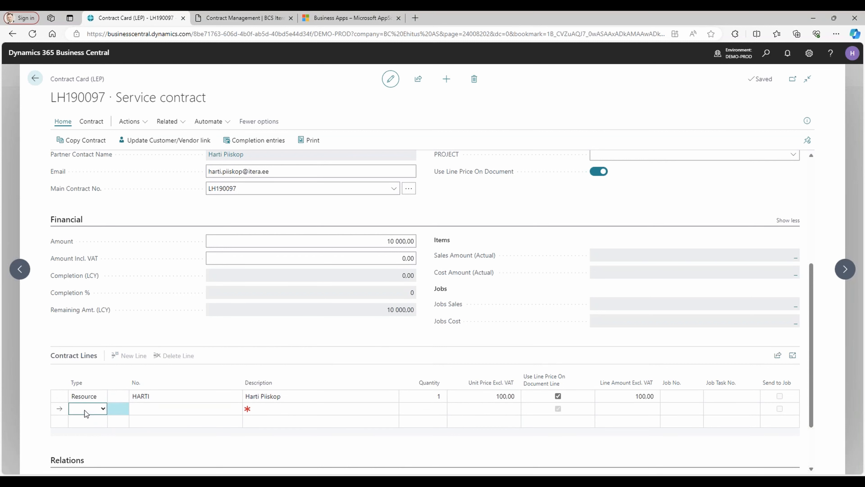
key("i")
left_click(157, 409)
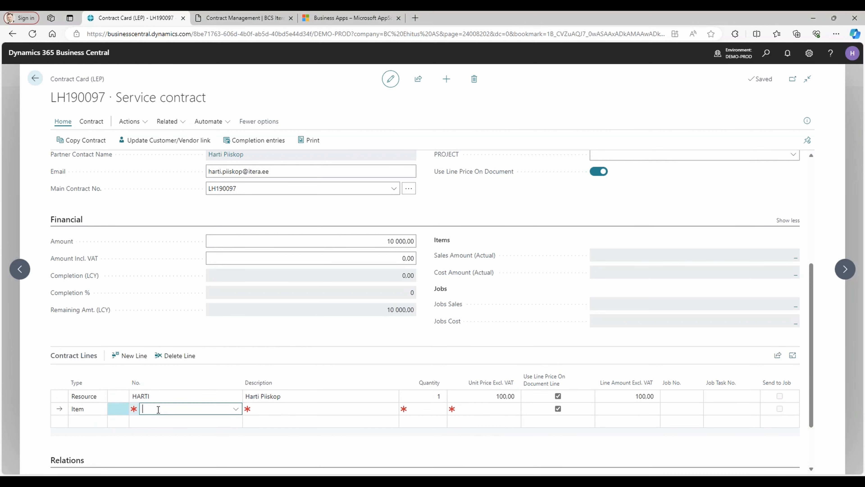
key("alt+Down")
type("atv")
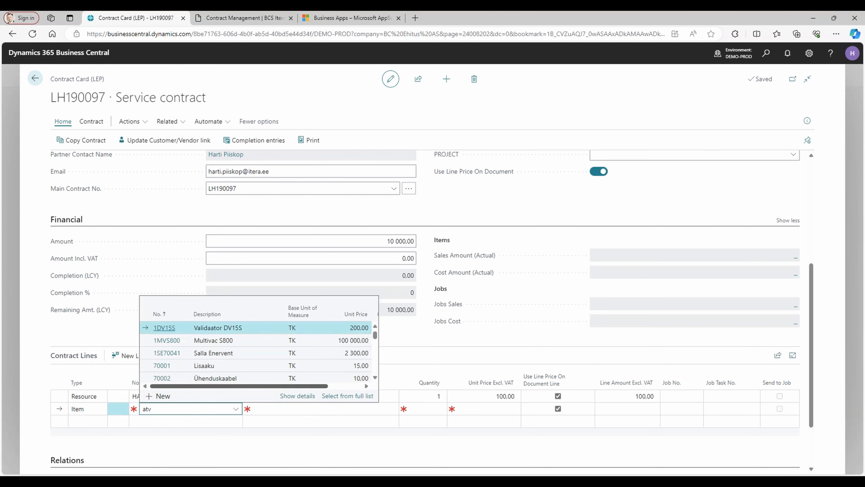
left_click(240, 352)
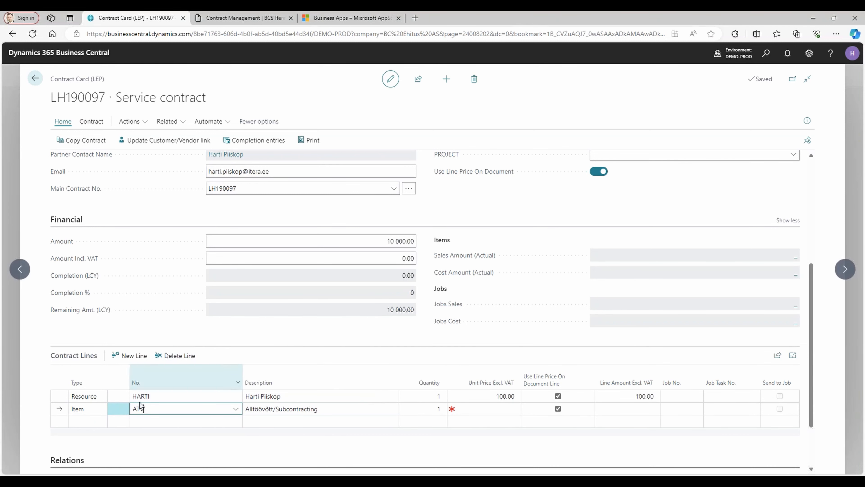
Describe the ATV contract line as Services and set its unit price excluding VAT to 150,00.
key("Tab")
type("S")
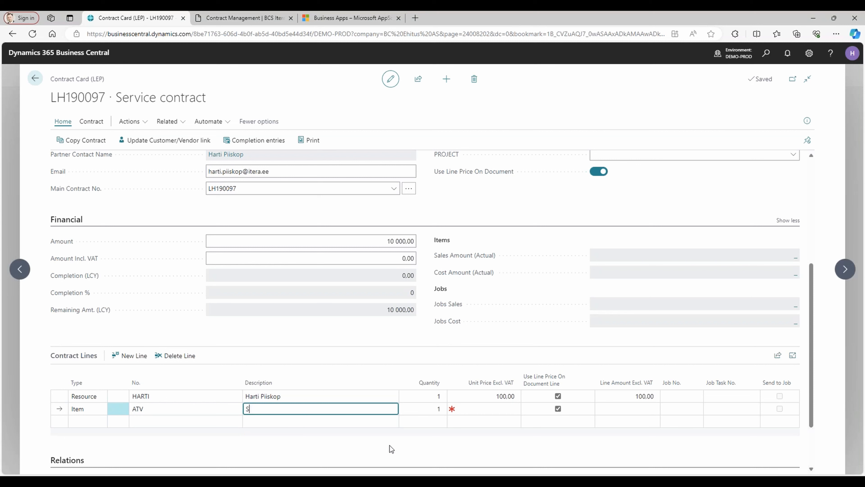
type("ervices")
key("Tab")
key("Tab")
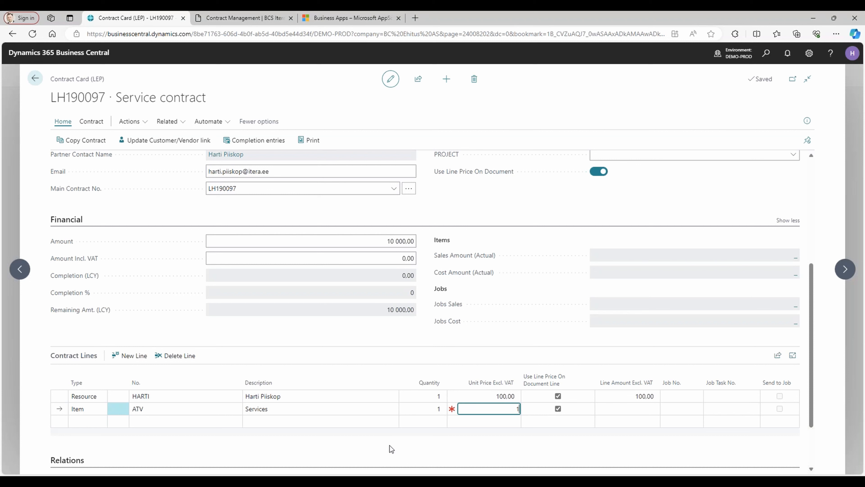
type("150.00")
key("Tab")
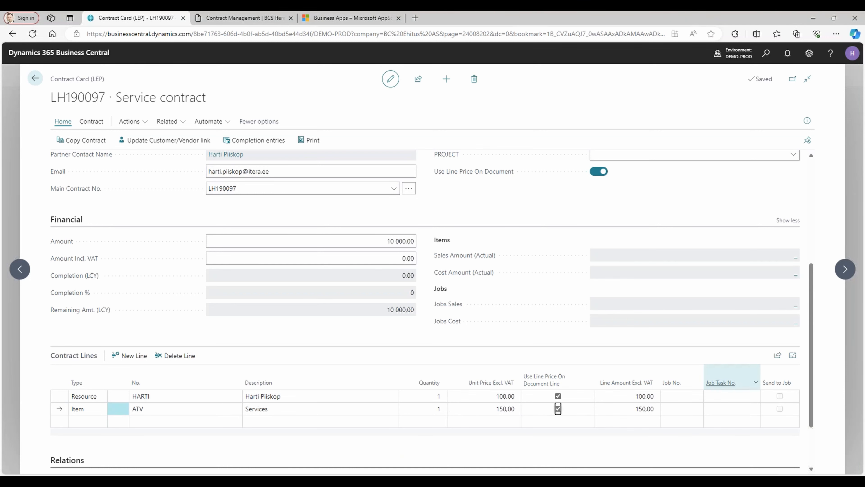
scroll(686, 400, "down", 2)
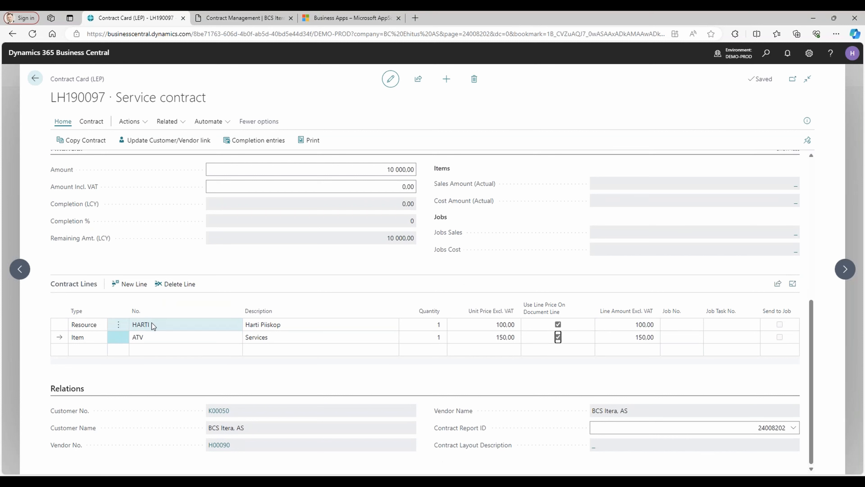
left_click(486, 327)
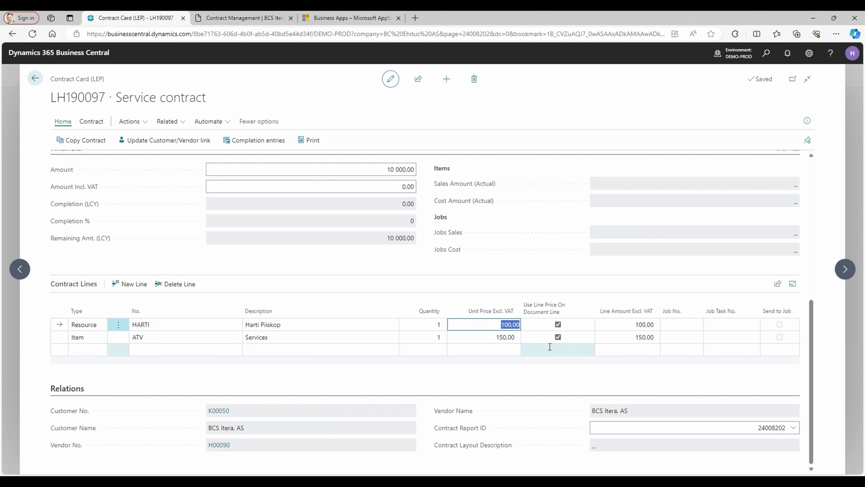
Leave the contract card and create a new purchase invoice for vendor BCS Itera, AS.
scroll(317, 290, "up", 7)
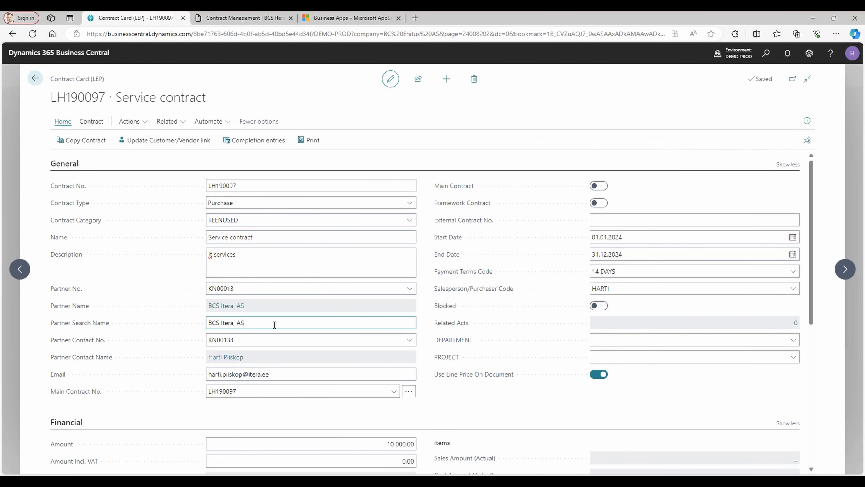
left_click(35, 79)
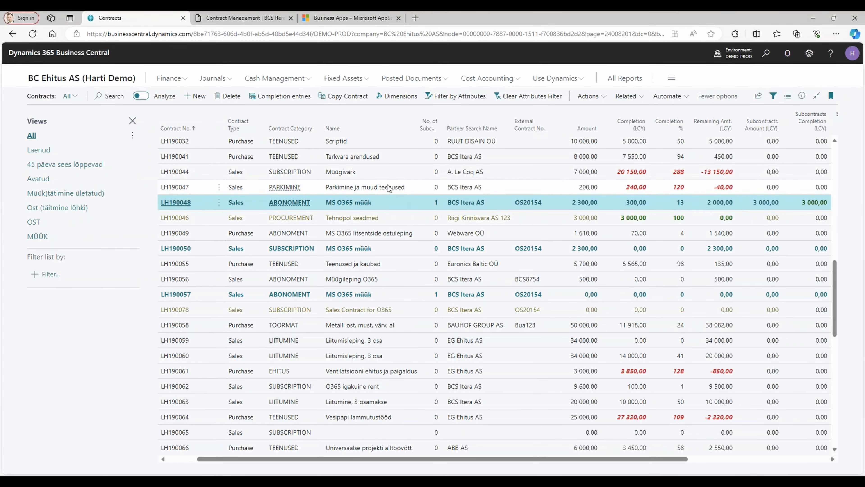
left_click(92, 79)
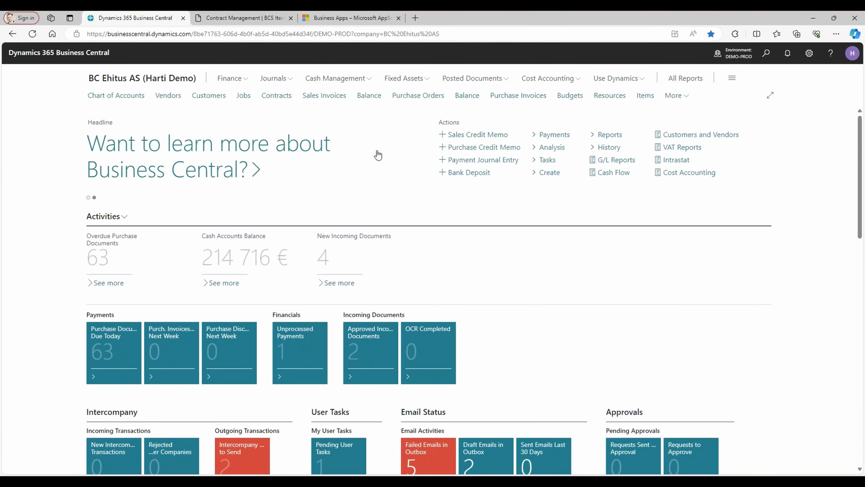
left_click(504, 99)
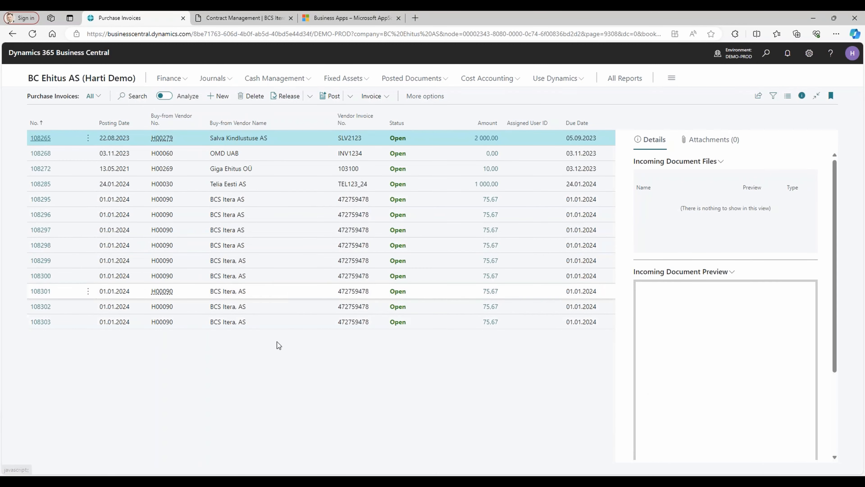
left_click(218, 97)
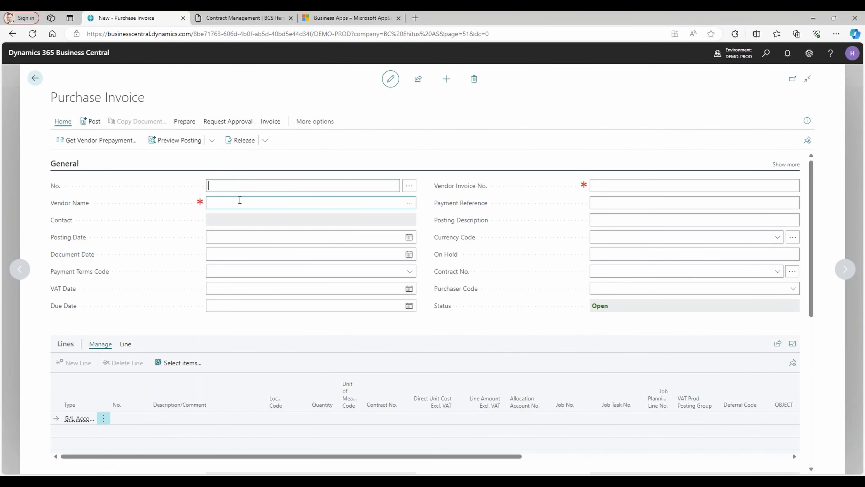
left_click(239, 200)
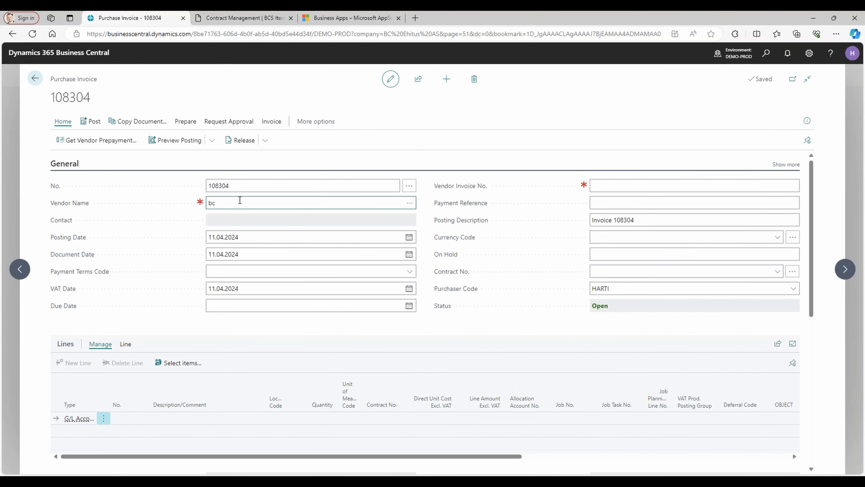
type("bcs it")
key("Tab")
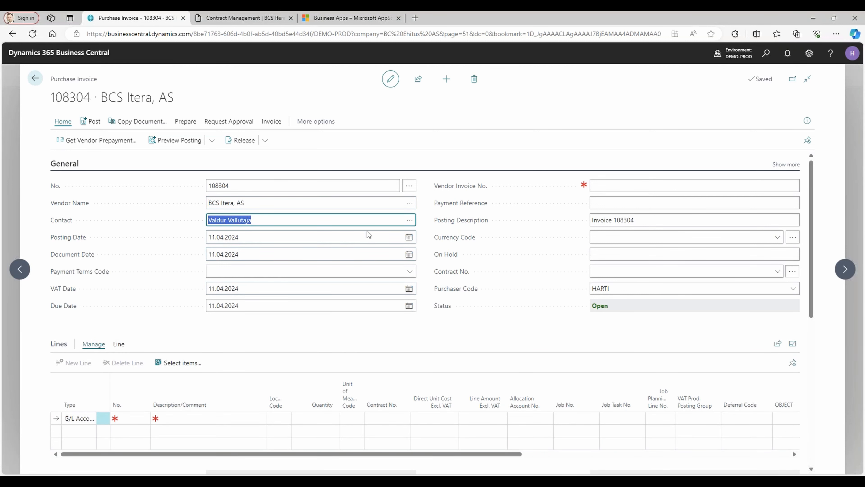
Set the vendor invoice number to BCS5647 and link the purchase invoice to Service contract LH190097.
left_click(612, 184)
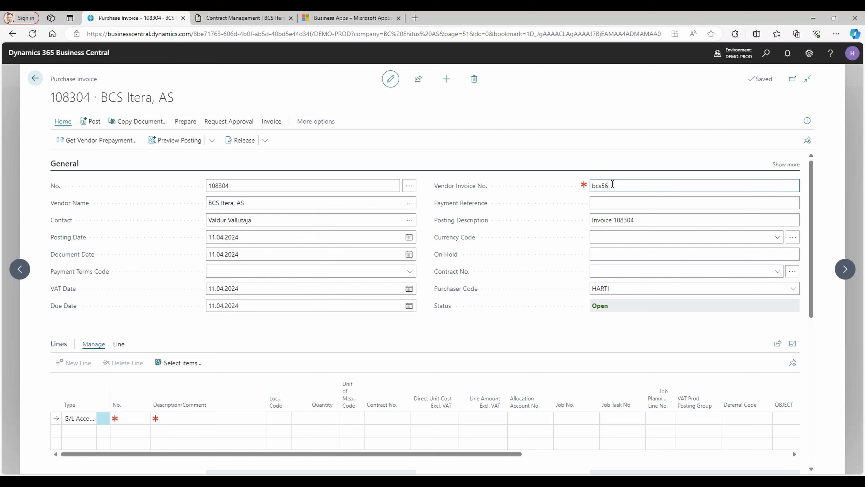
type("bcs5647")
key("Tab")
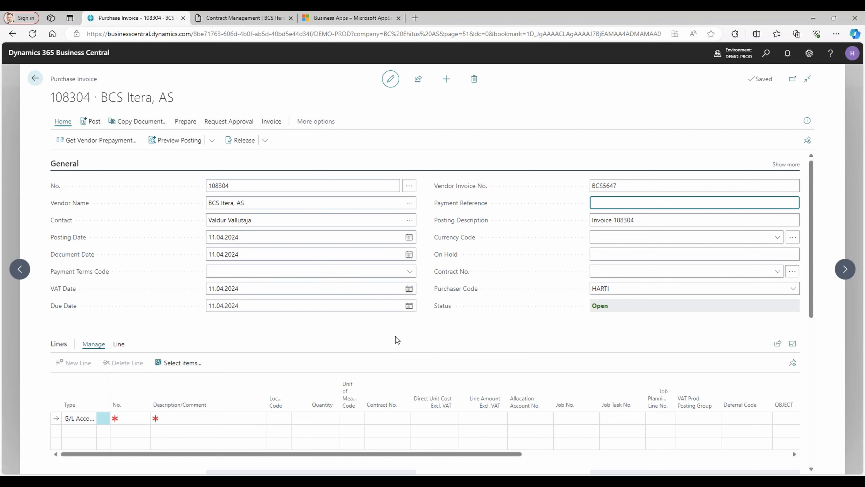
left_click(777, 272)
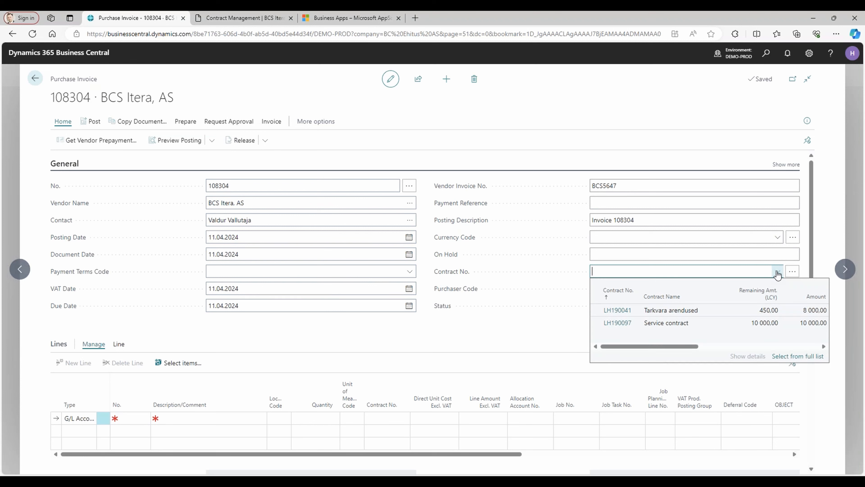
left_click(670, 324)
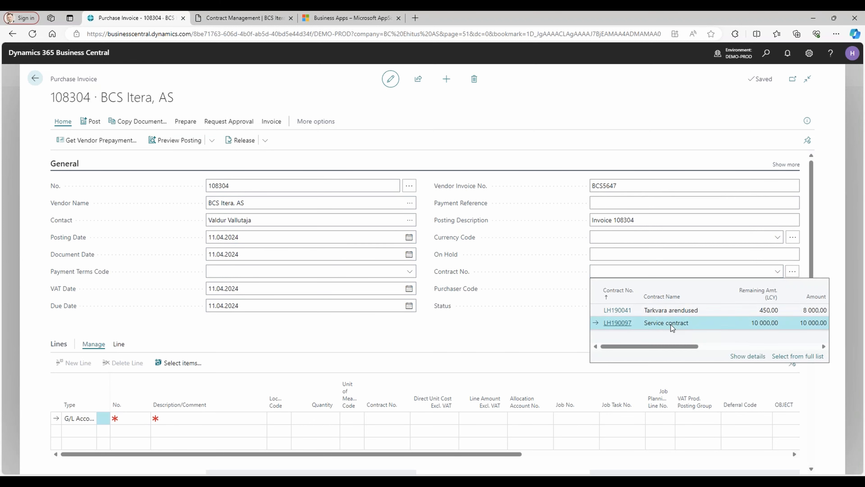
Make the first invoice line a Resource line for the resource named in the contract, with quantity 5.
scroll(99, 347, "down", 3)
left_click(82, 321)
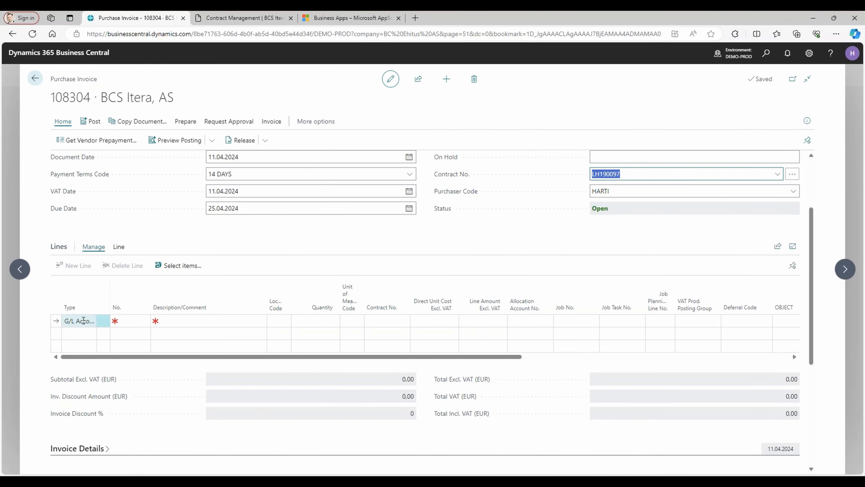
left_click(90, 321)
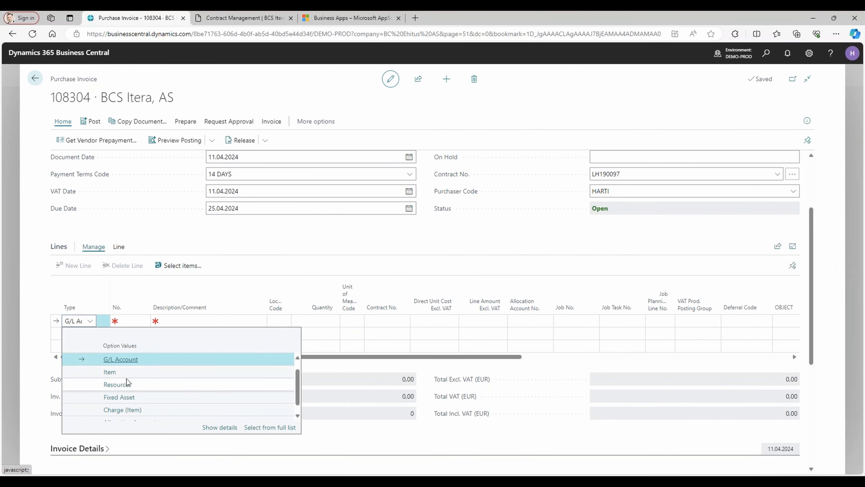
left_click(135, 385)
left_click(126, 323)
type("harti")
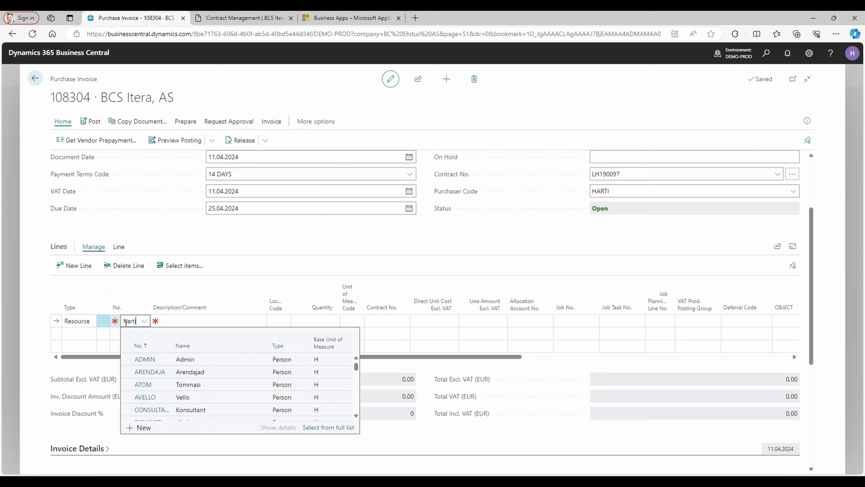
key("Tab")
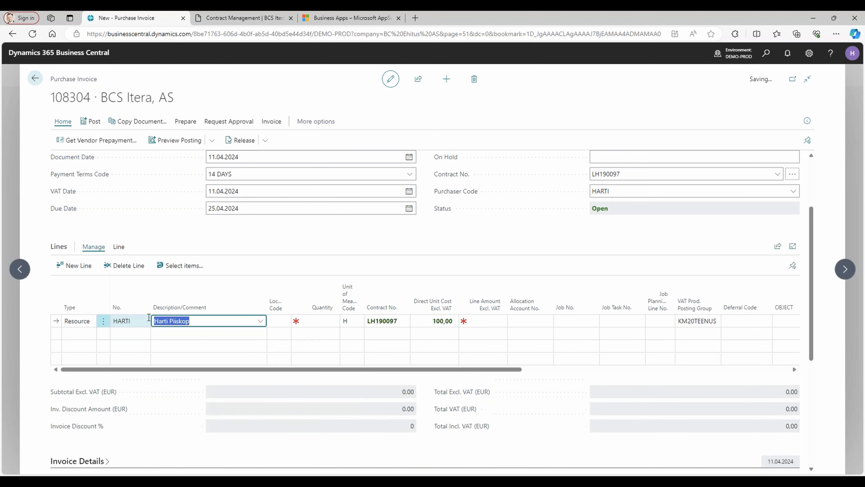
key("Tab")
key("Tab")
type("5")
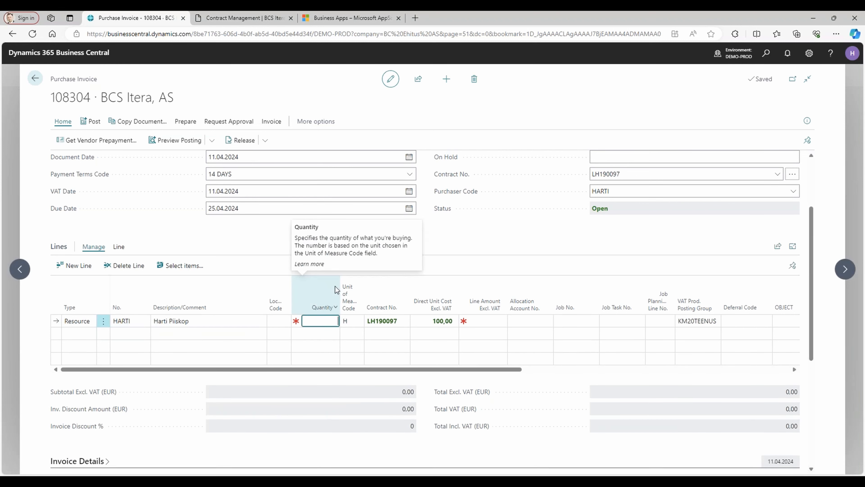
key("Tab")
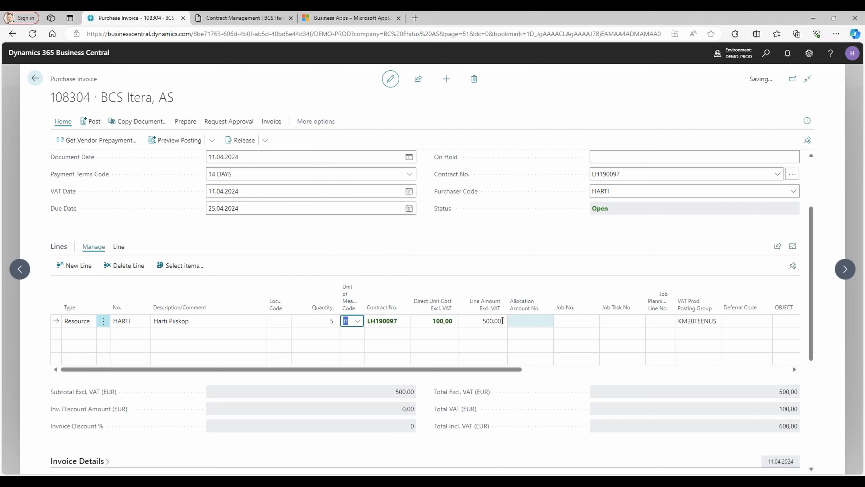
Set the direct unit cost excluding VAT of the first invoice line to 95,00.
key("Tab")
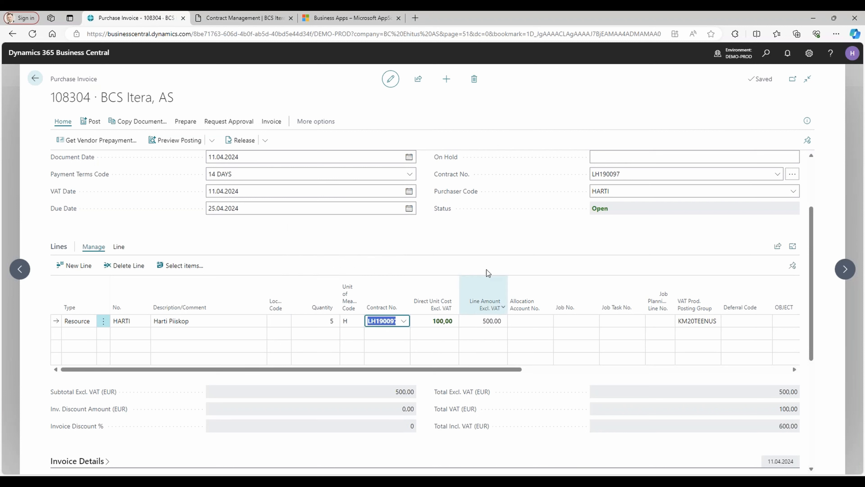
key("Tab")
type("9")
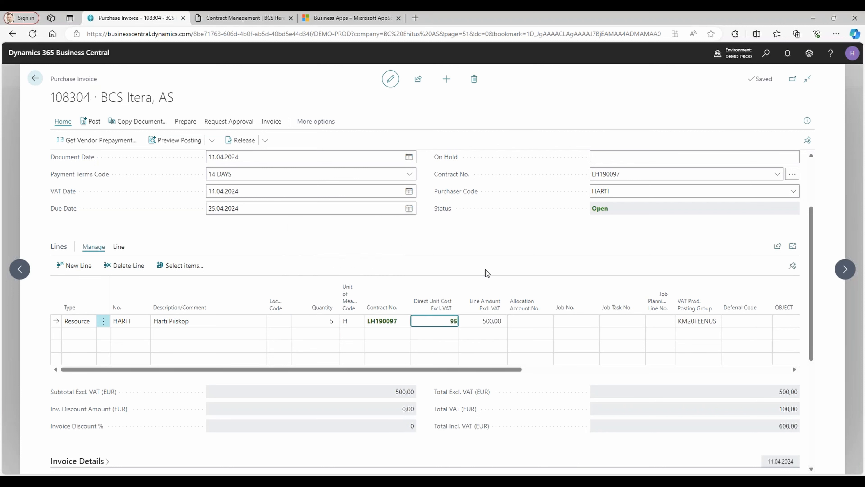
key("Tab")
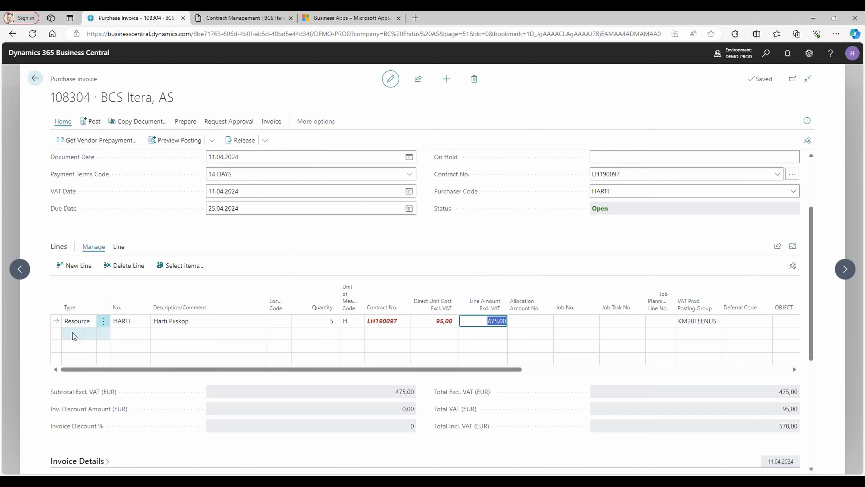
Add a second Resource line to the invoice for the Konsultant resource with quantity 1.
left_click(72, 333)
left_click(146, 333)
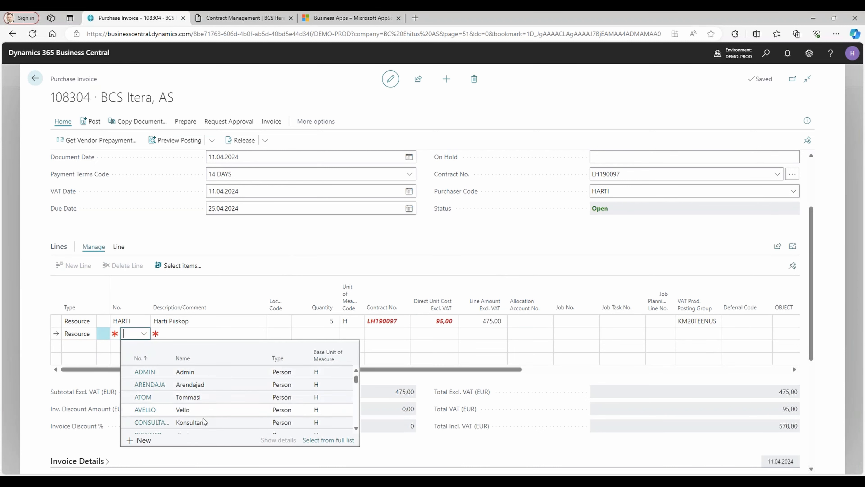
scroll(222, 404, "down", 3)
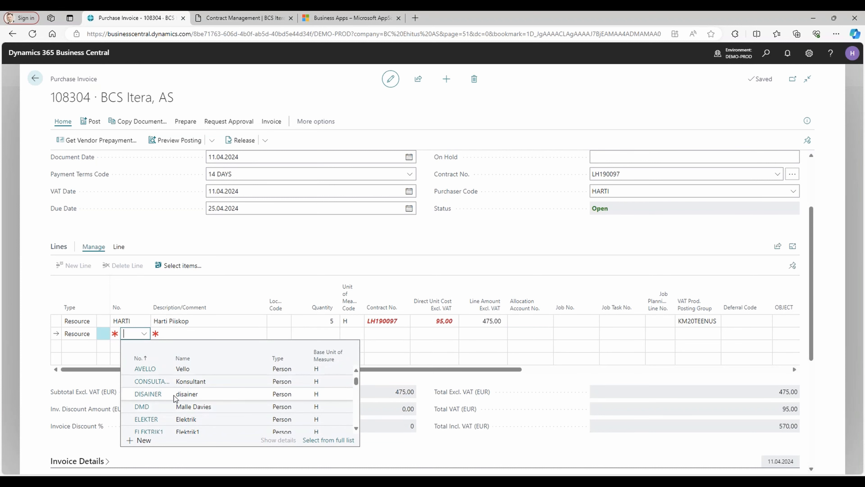
left_click(208, 384)
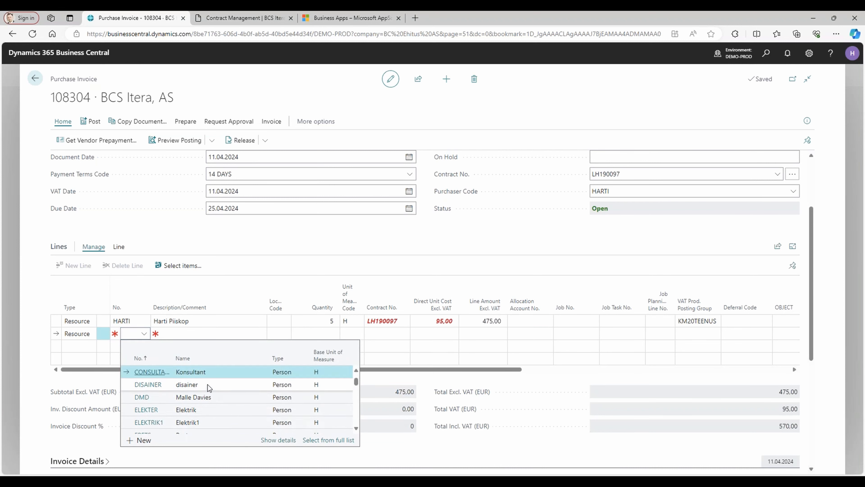
key("Tab")
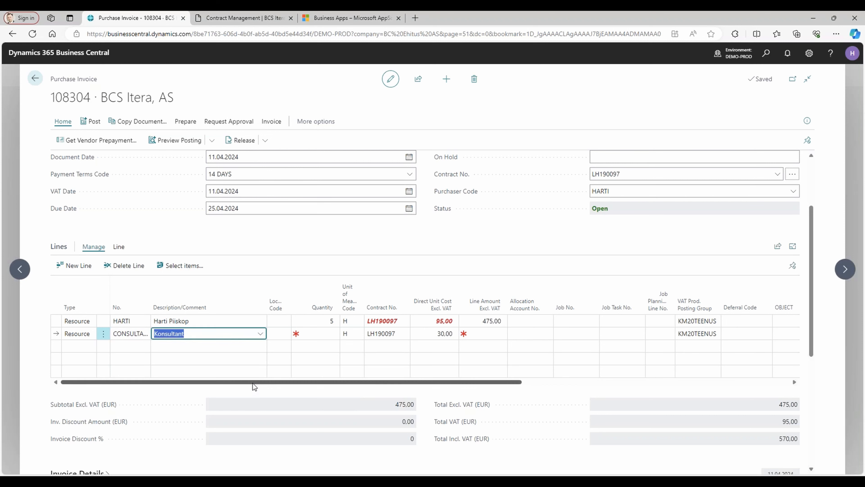
key("Tab")
type("1")
key("Tab")
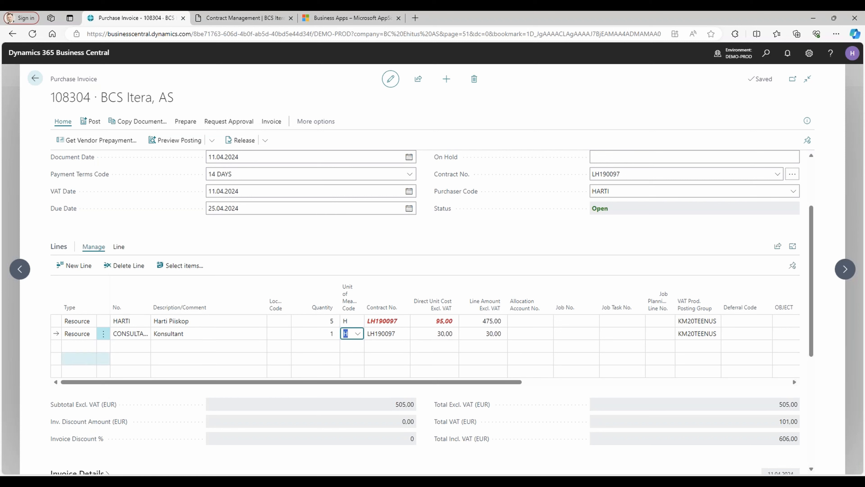
Add a third invoice line of type Item for ATV with description "service" and quantity 4.
left_click(69, 346)
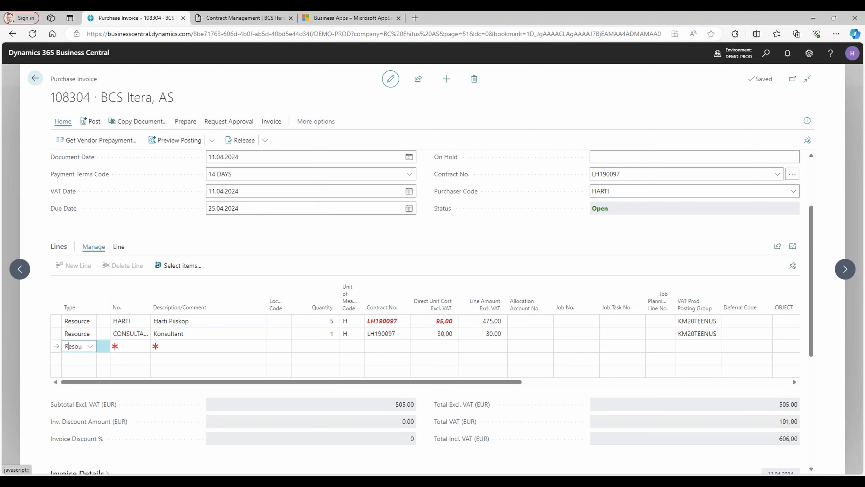
left_click(90, 346)
left_click(133, 390)
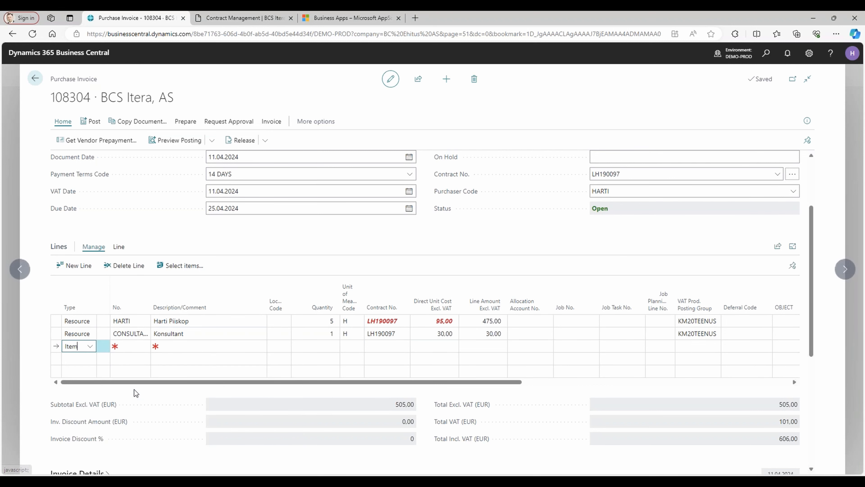
key("Tab")
type("atv")
key("Tab")
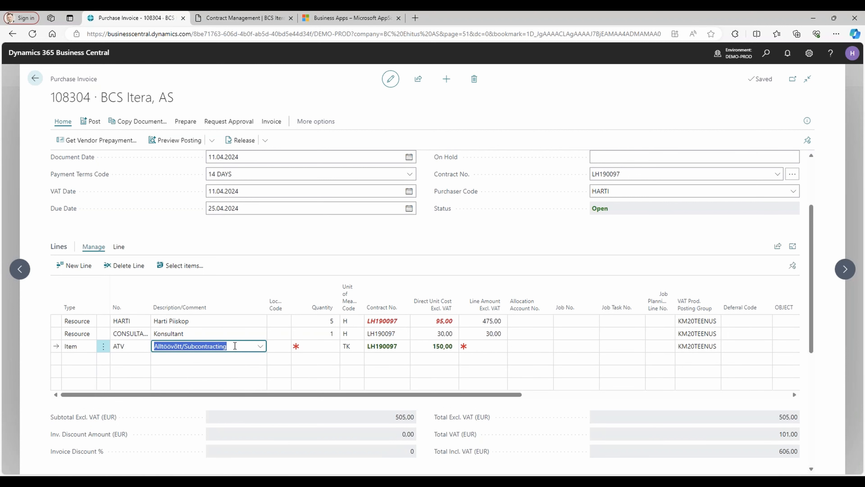
type("serv")
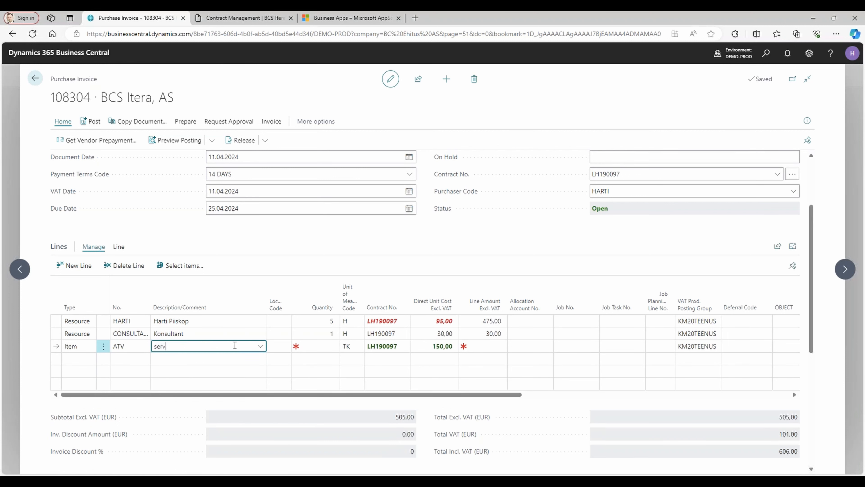
key("Tab")
key("Tab")
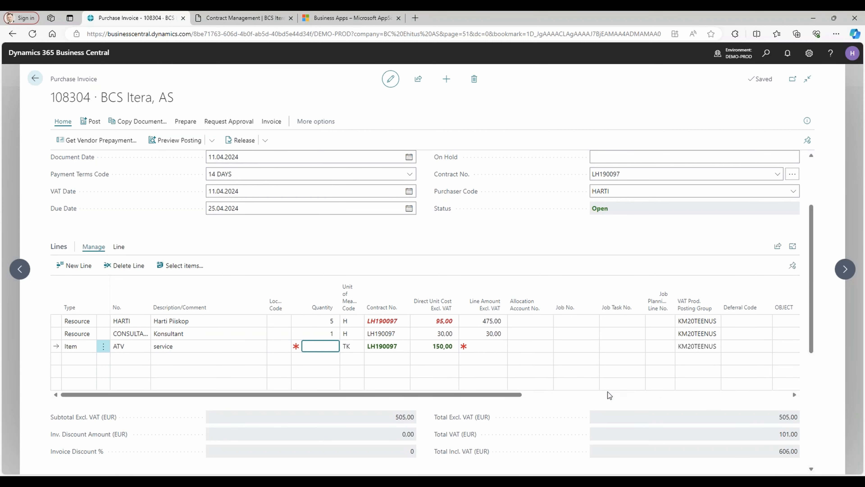
type("4")
key("Tab")
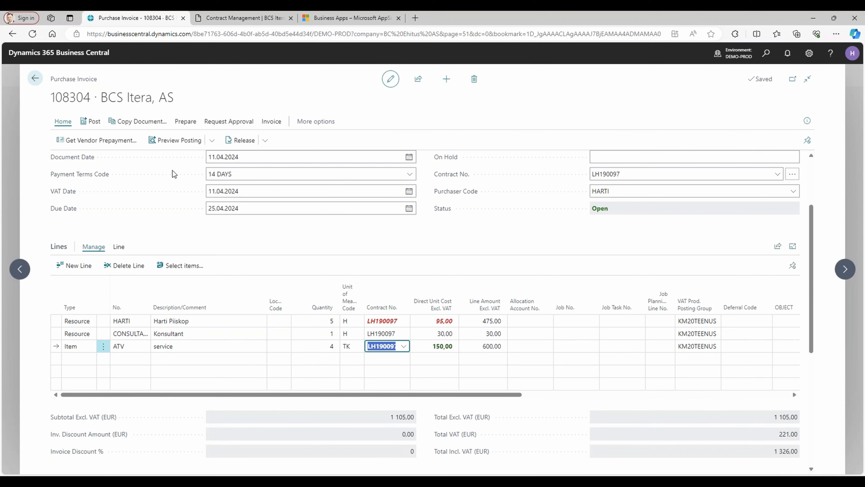
Start posting the purchase invoice, but decline to proceed with prices that differ from the contract so the price comparison opens.
left_click(212, 142)
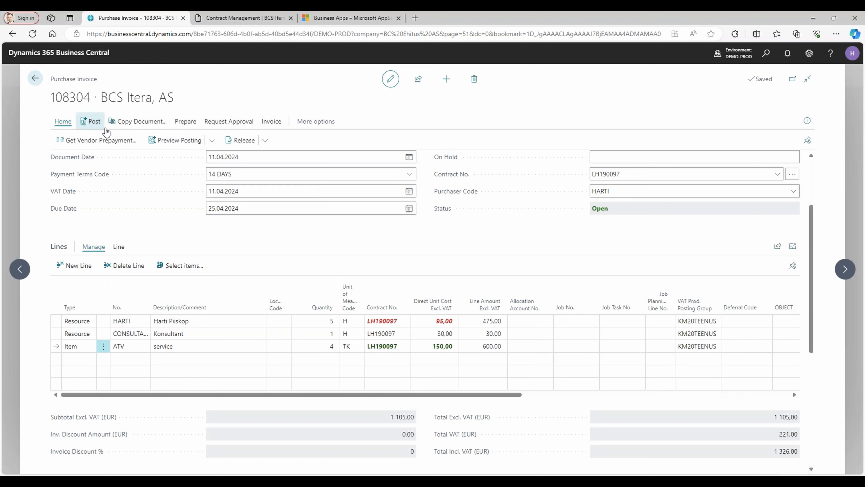
left_click(92, 122)
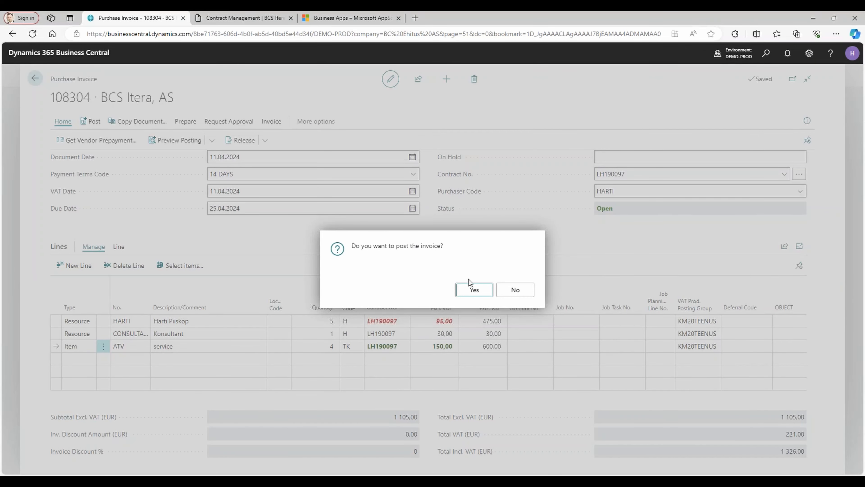
left_click(472, 289)
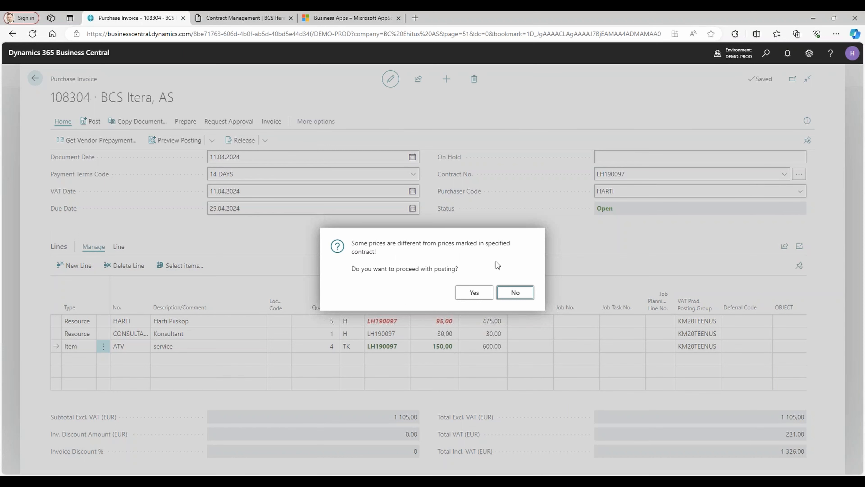
left_click(515, 293)
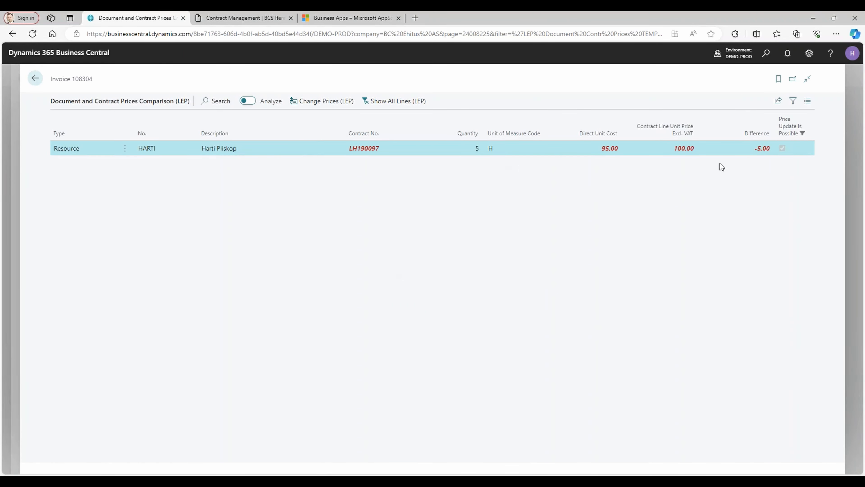
Show all invoice lines in the price comparison, update the first resource line to its contract price, and return to the invoice.
left_click(403, 101)
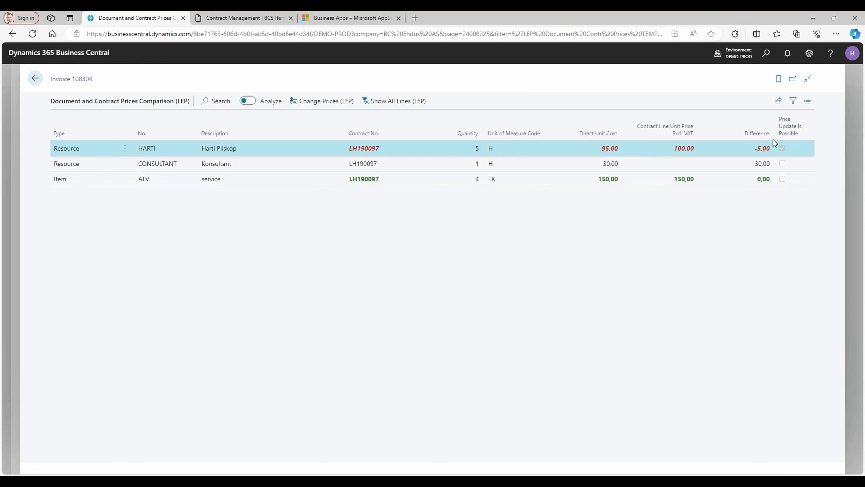
left_click(326, 107)
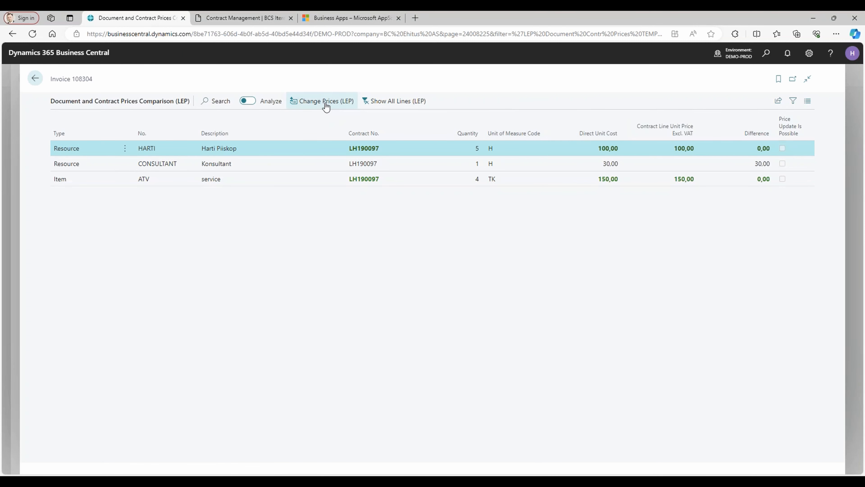
left_click(34, 82)
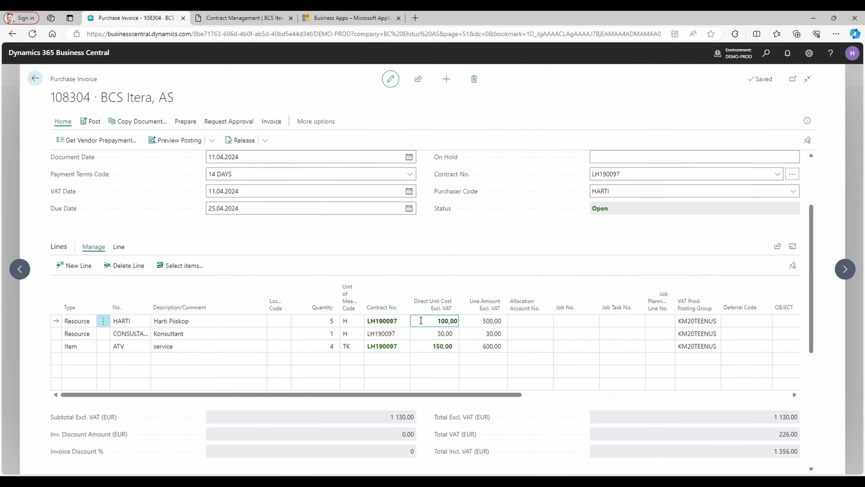
Set the first invoice line's direct unit cost excluding VAT to 95,00 and post the invoice despite the price difference.
left_click(421, 320)
type("95")
key("Tab")
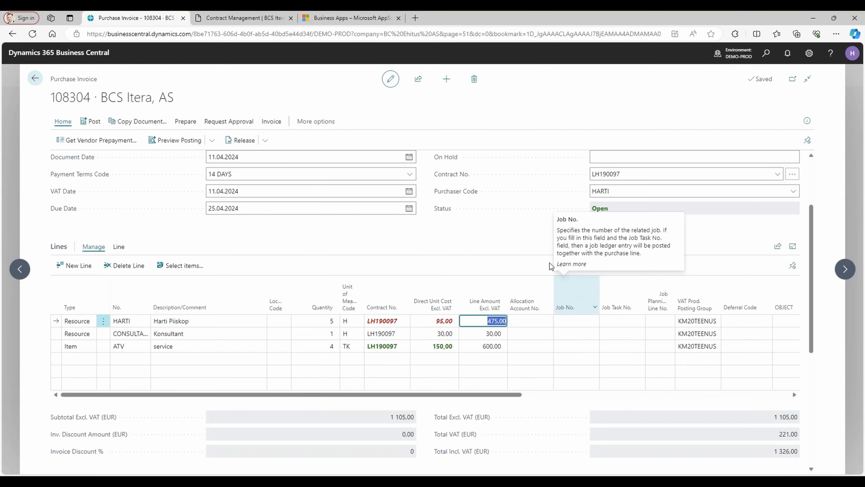
left_click(88, 125)
left_click(468, 291)
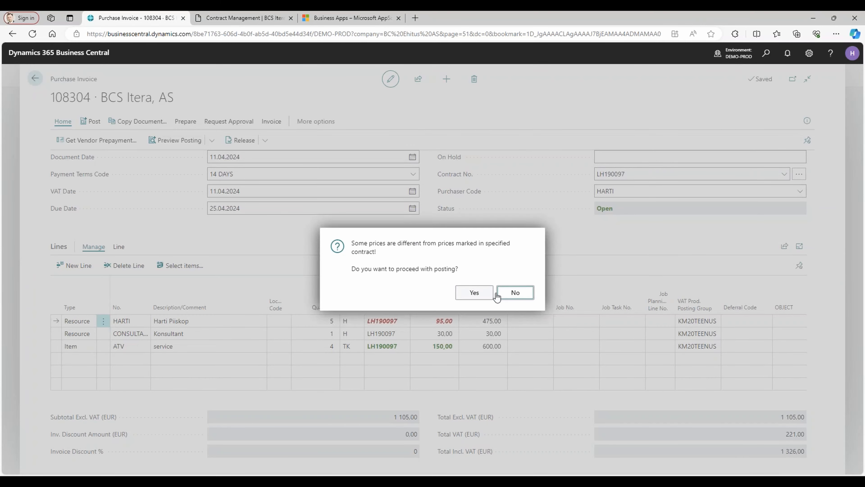
left_click(469, 294)
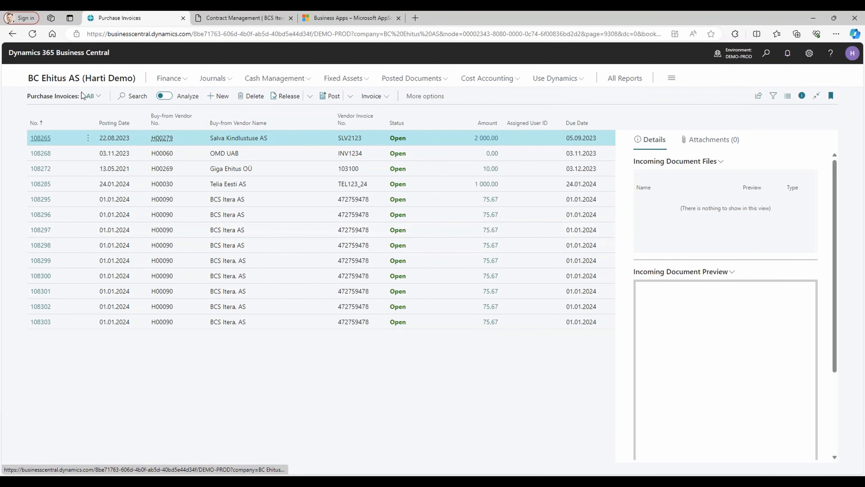
Open the contract card of Service contract LH190097 from the contracts list.
left_click(61, 82)
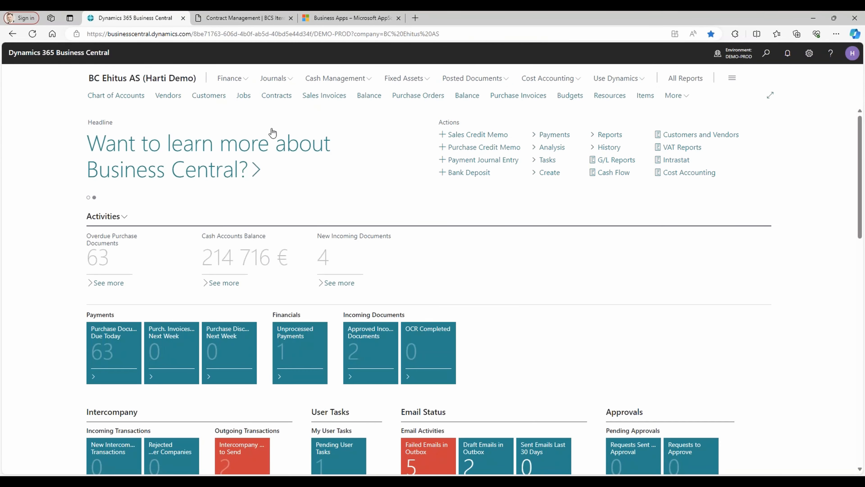
left_click(272, 97)
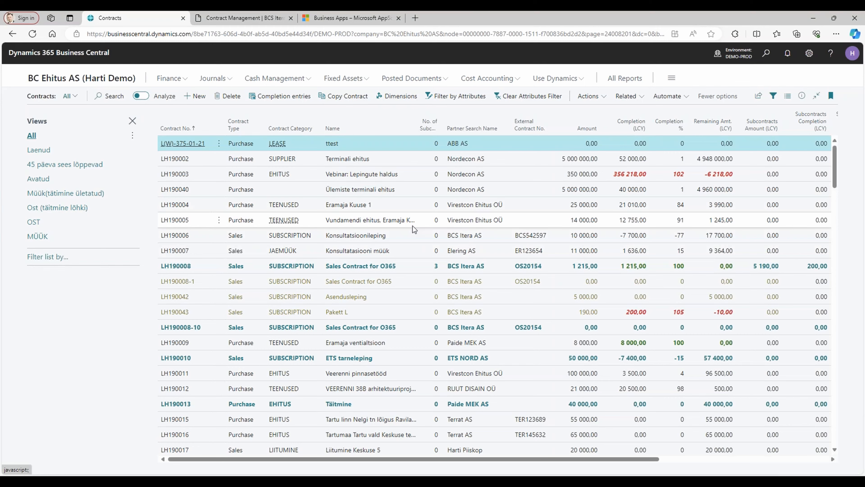
key("ctrl+End")
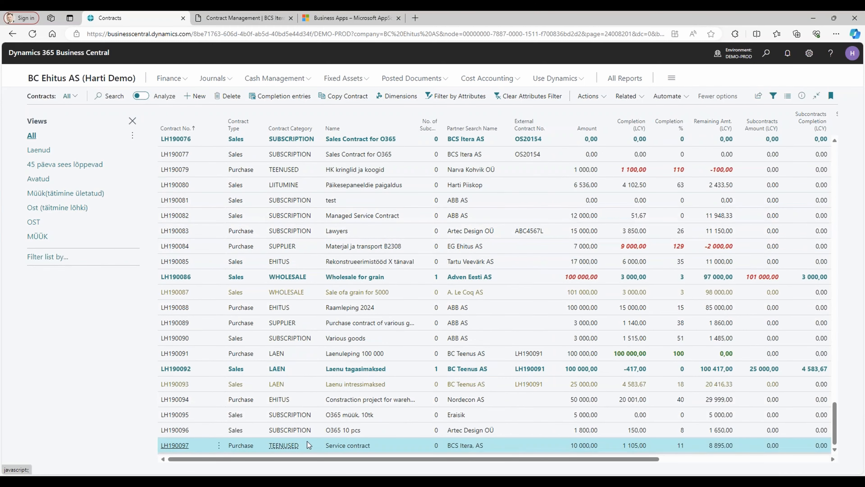
left_click(173, 448)
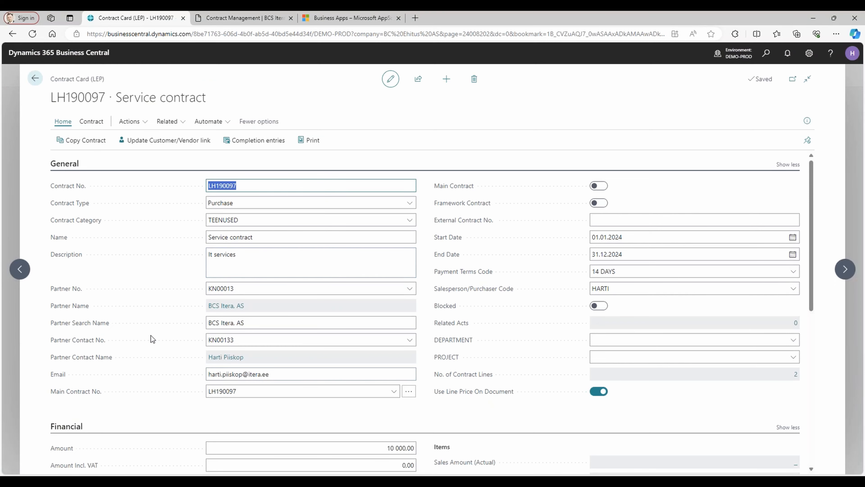
Examine the general ledger entries behind the contract's Completion (LCY) amount, and return to the contract card.
scroll(151, 335, "down", 6)
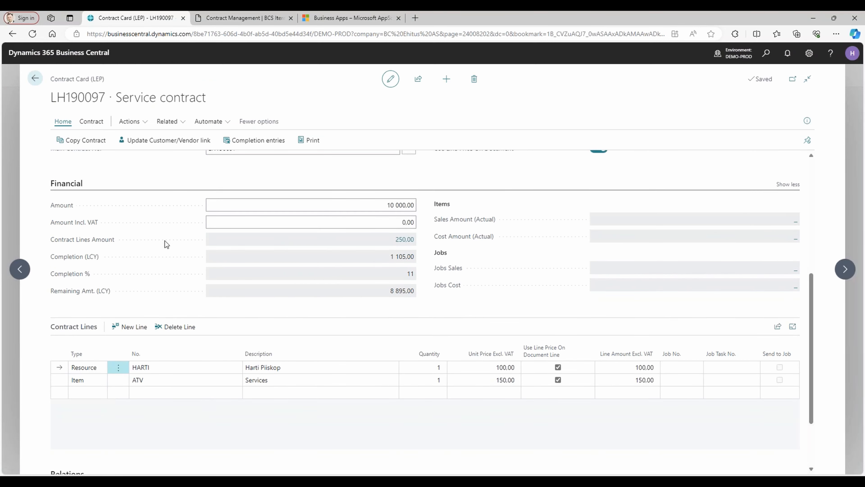
left_click(402, 260)
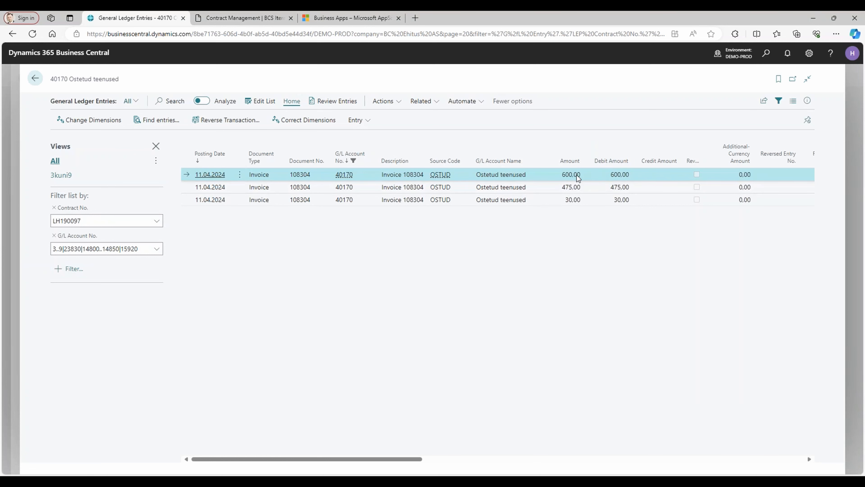
key("Down")
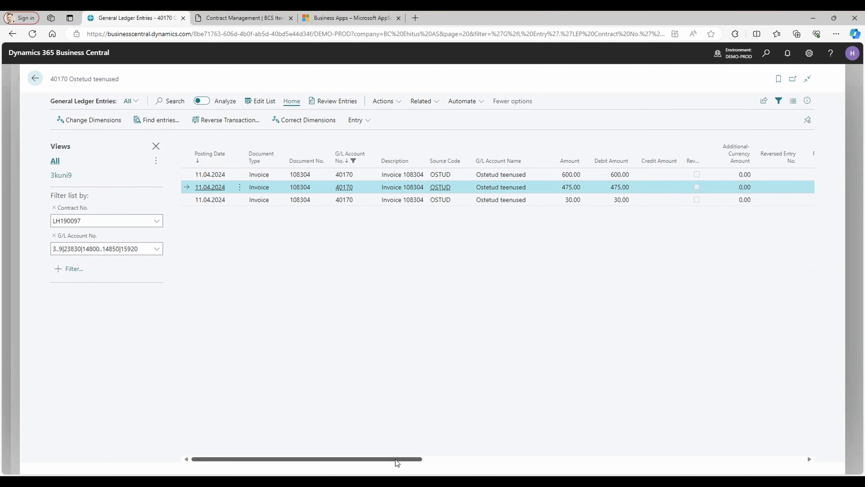
left_click_drag(397, 463, 423, 462)
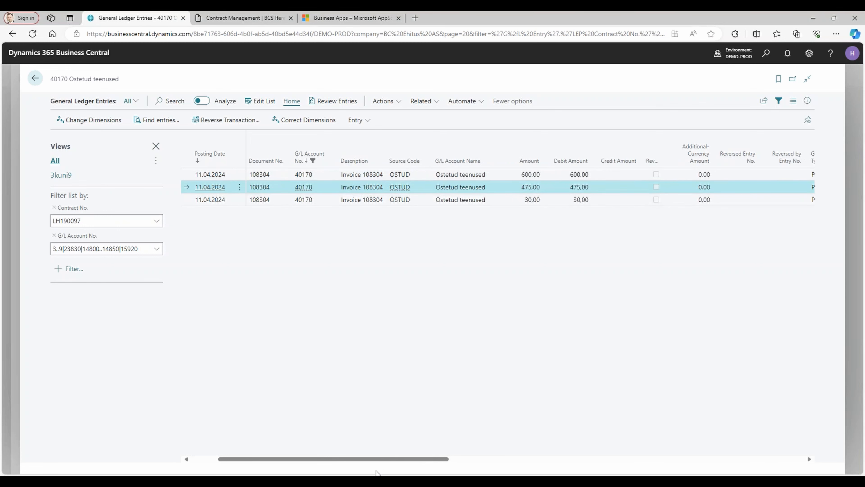
key("Escape")
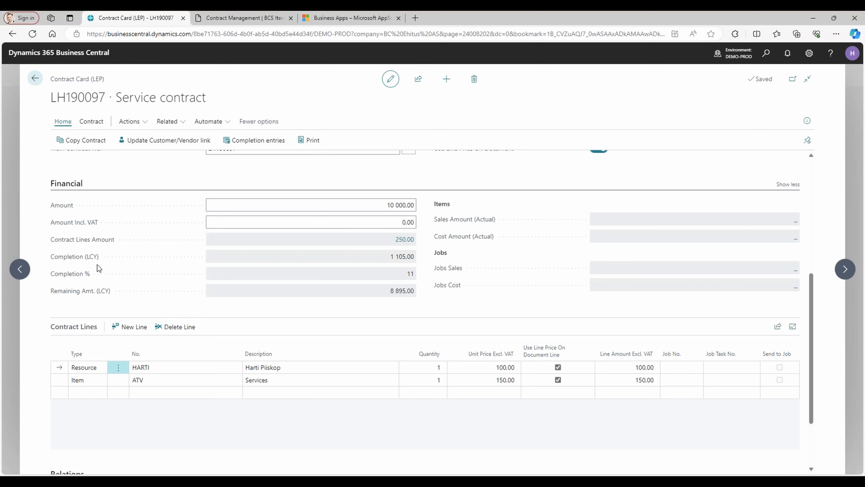
Leave the contract and open posted purchase invoice 108304 from the posted purchase invoices.
left_click(35, 80)
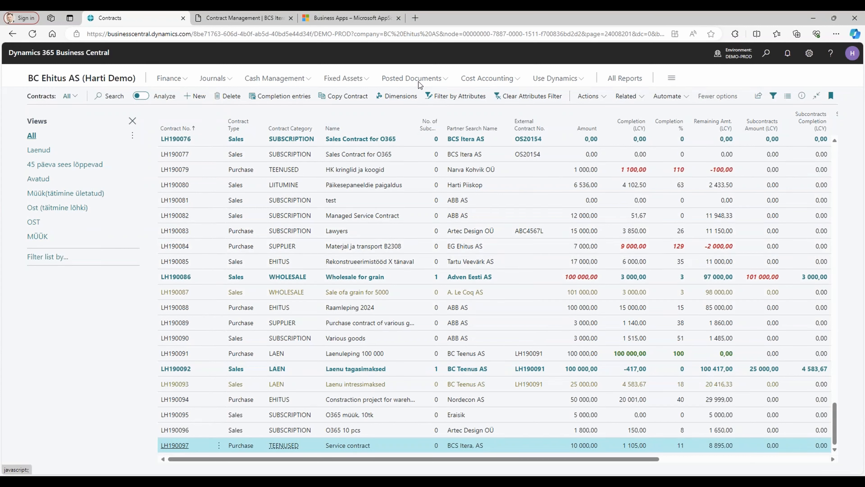
left_click(429, 81)
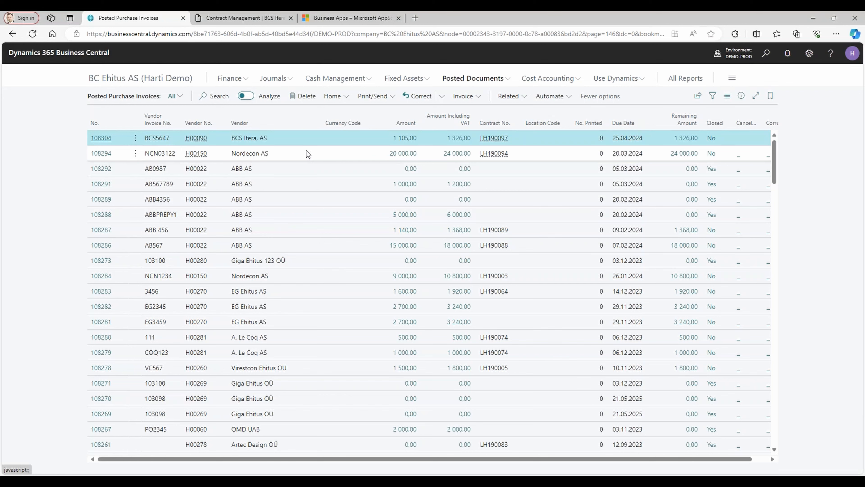
left_click(94, 139)
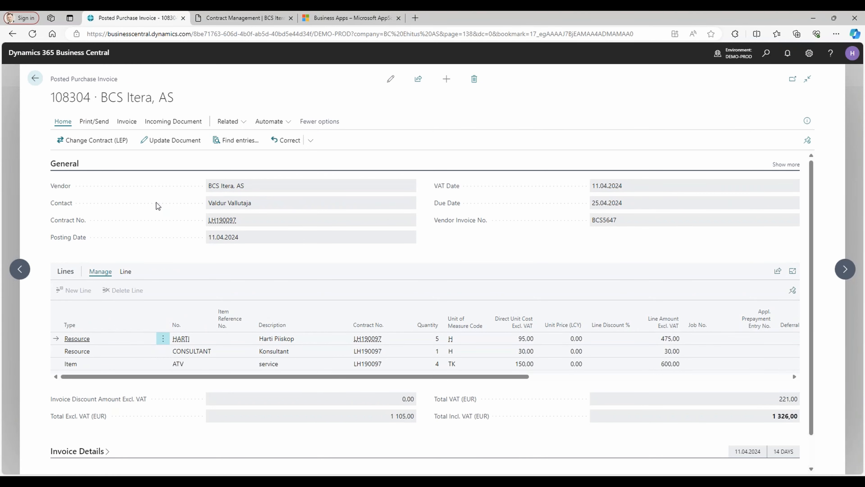
Change the contract on the posted invoice's header and lines to LH190041 Tarkvara arendused, and return to the home page.
left_click(90, 143)
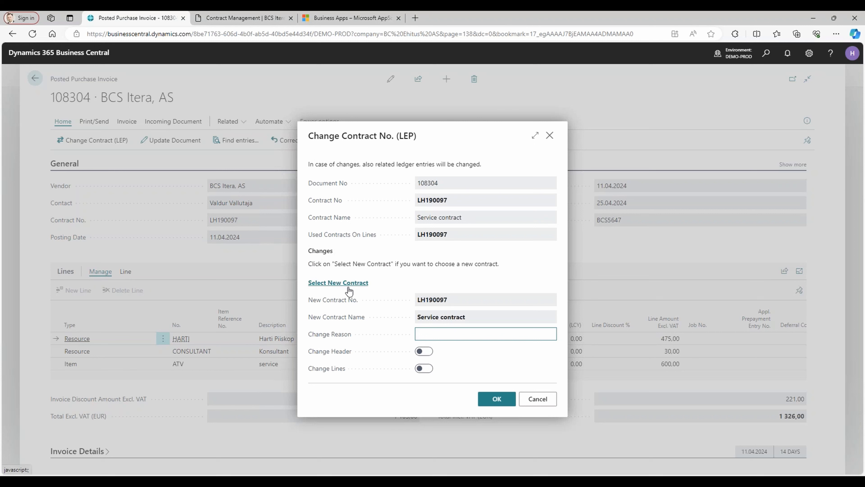
left_click(339, 282)
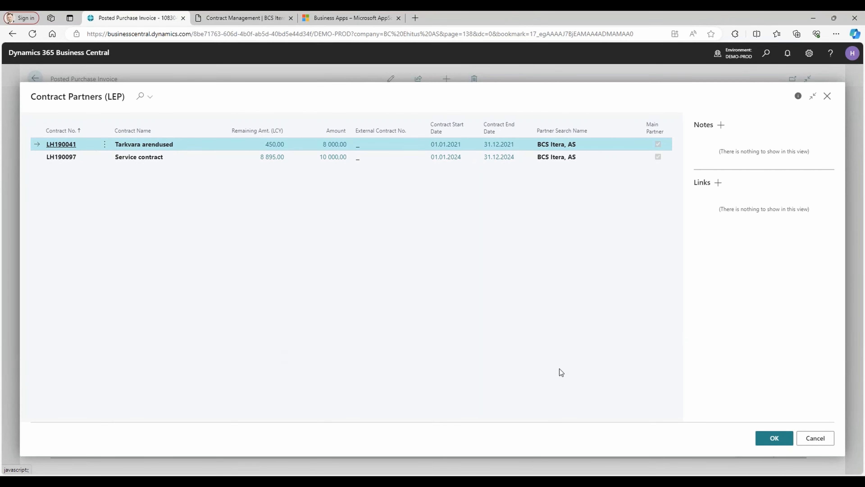
left_click(773, 437)
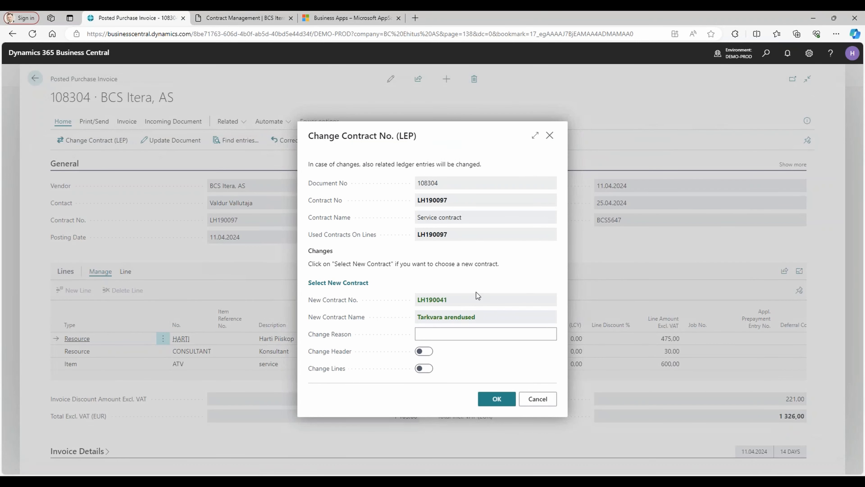
left_click(461, 339)
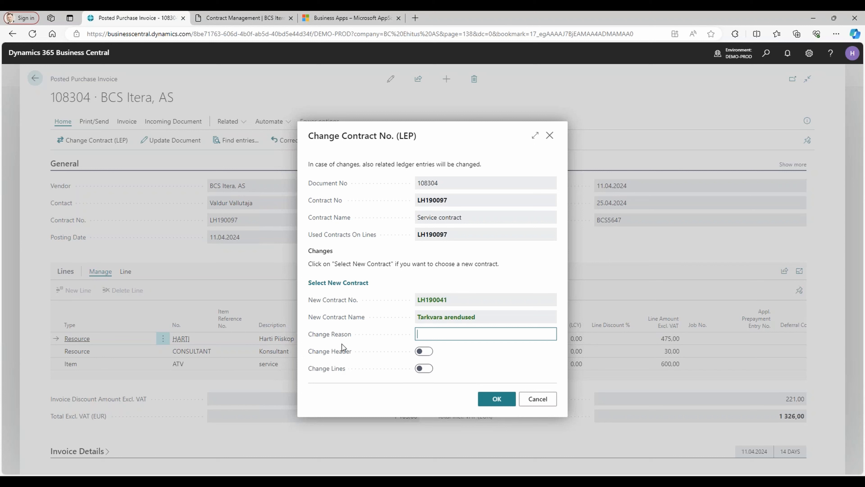
left_click(424, 351)
left_click(423, 368)
left_click(437, 335)
left_click(496, 405)
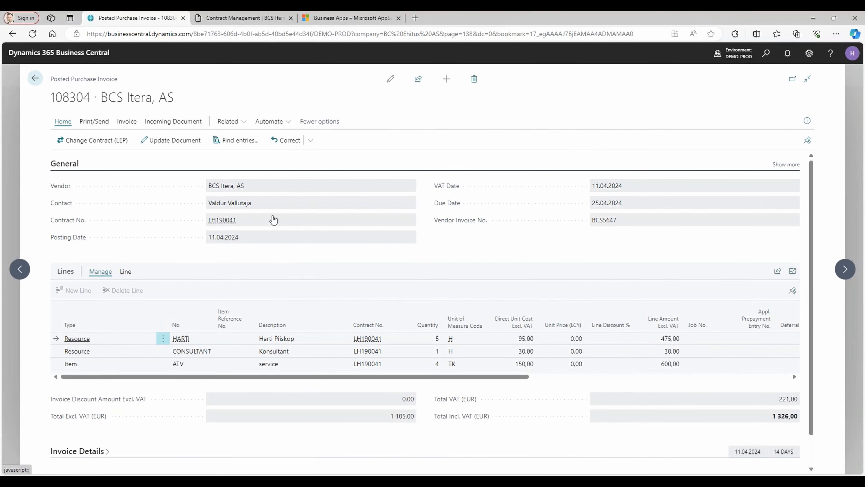
left_click(35, 78)
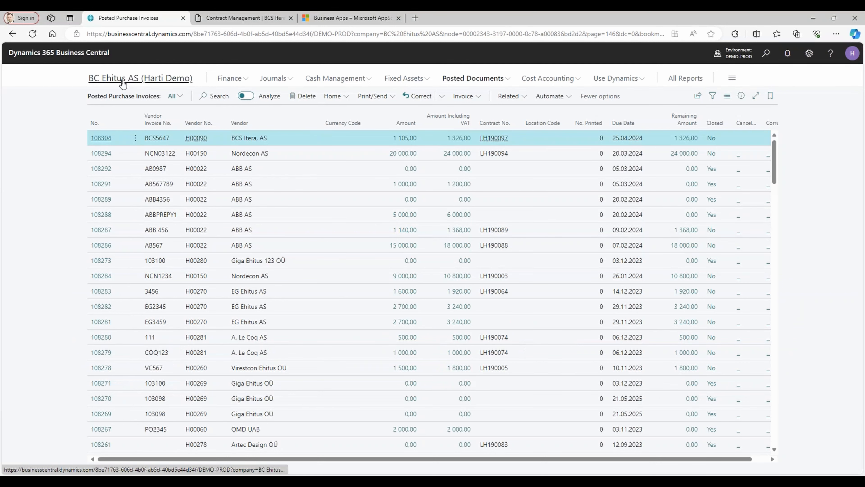
left_click(122, 79)
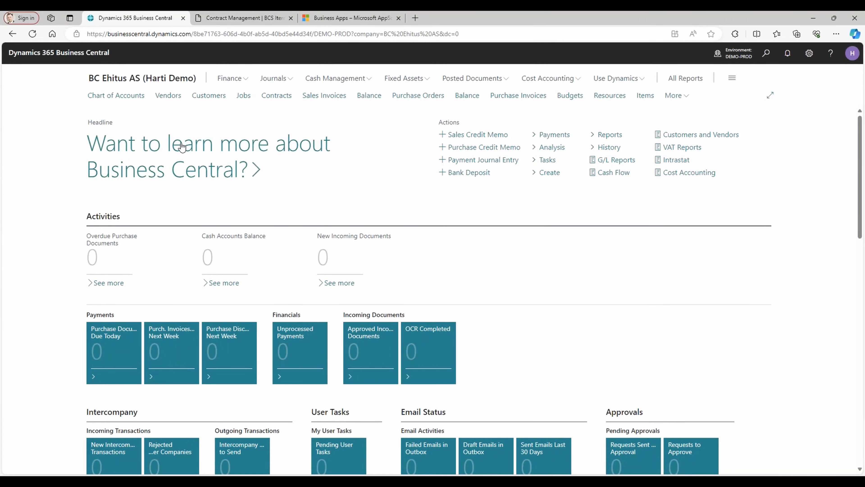
Open the contracts list and filter it by Partner Search Name with *bcs*.
left_click(276, 97)
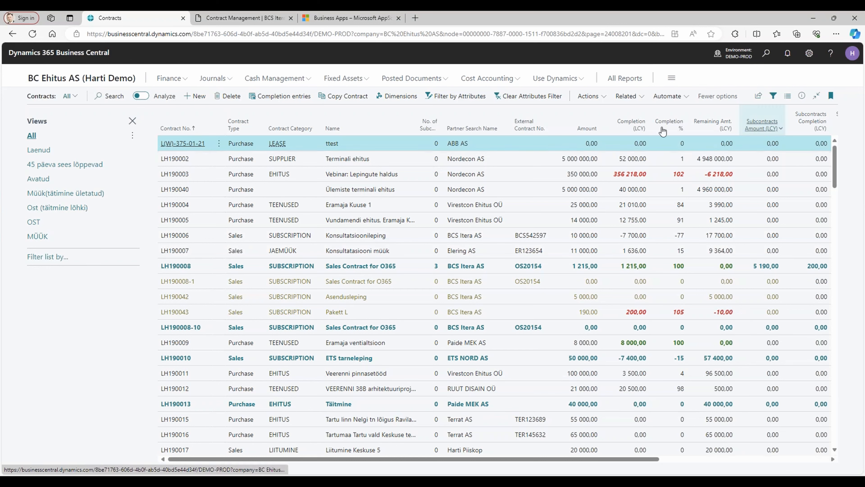
left_click(48, 259)
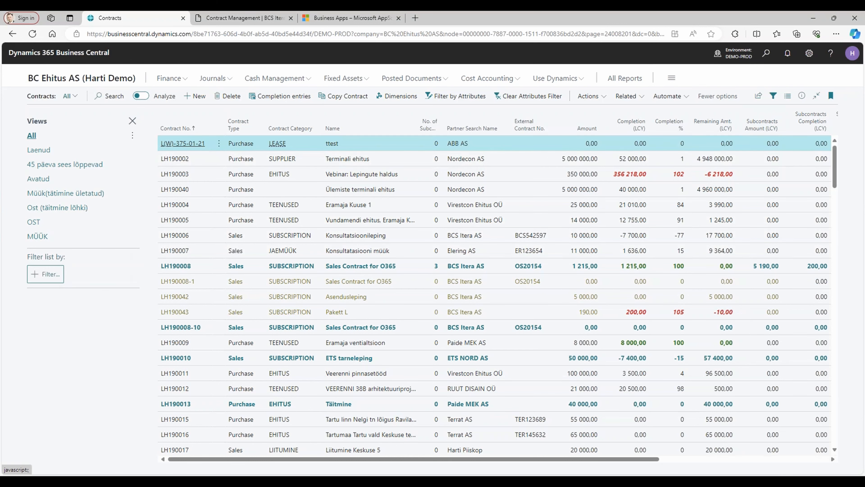
left_click(47, 274)
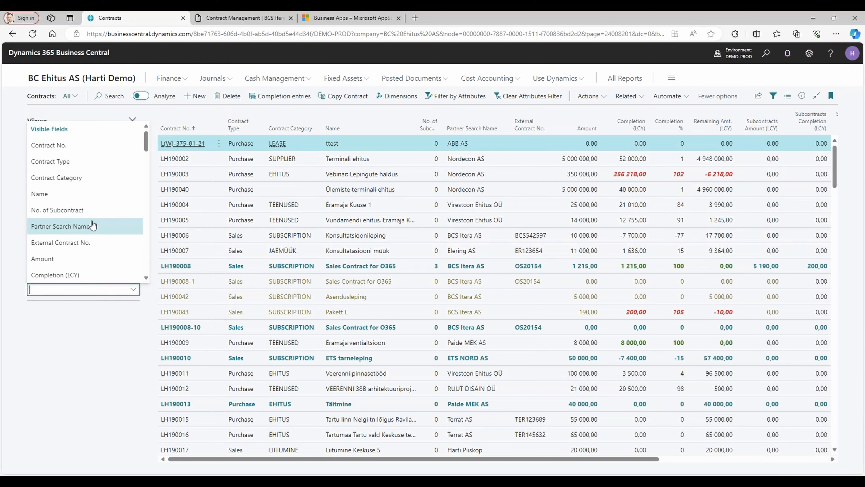
type("Partner Search Name")
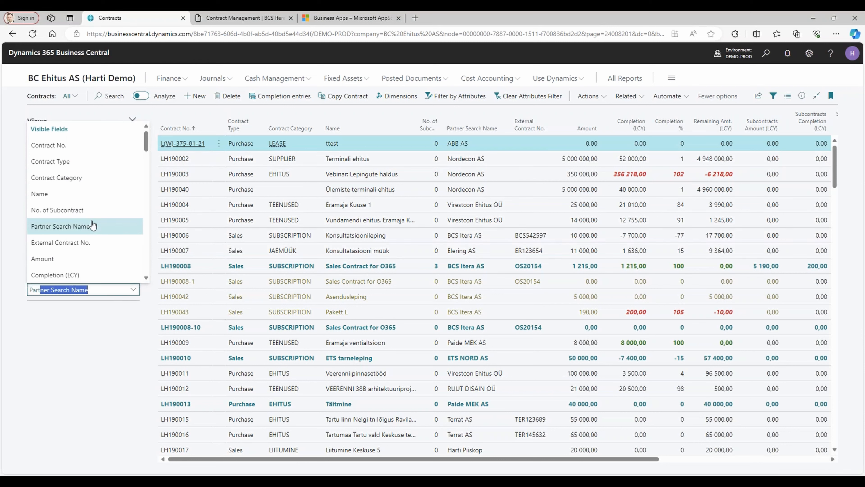
key("Return")
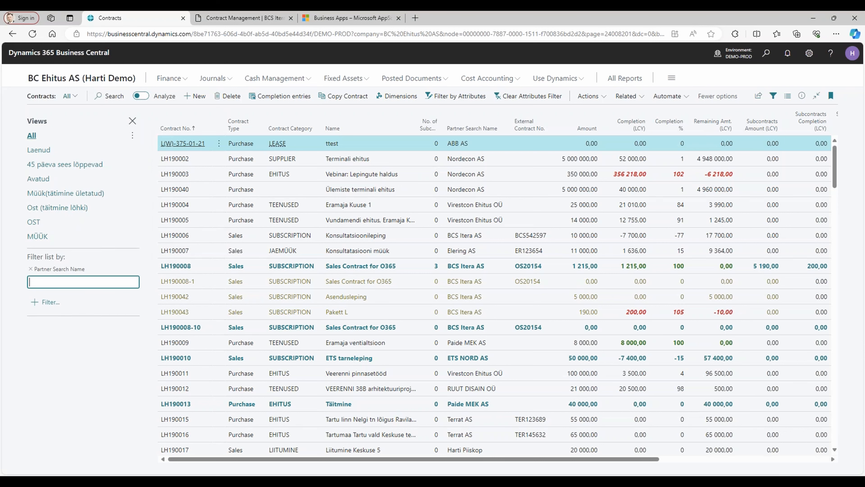
type("*bcs*")
key("Tab")
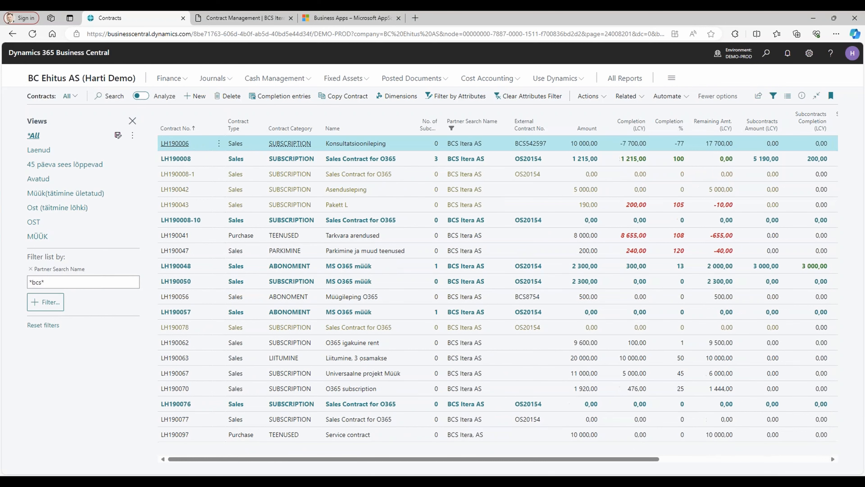
Add a Contract Type filter to the contracts list and set it to Purchase.
left_click(48, 305)
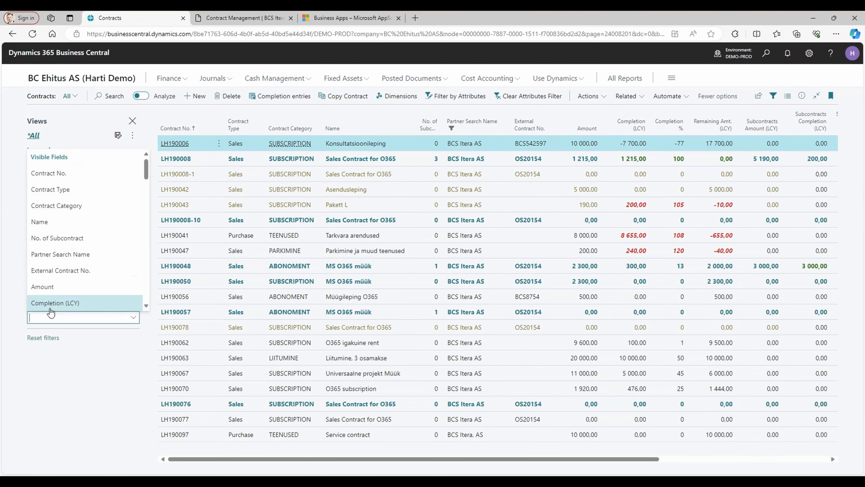
left_click(85, 195)
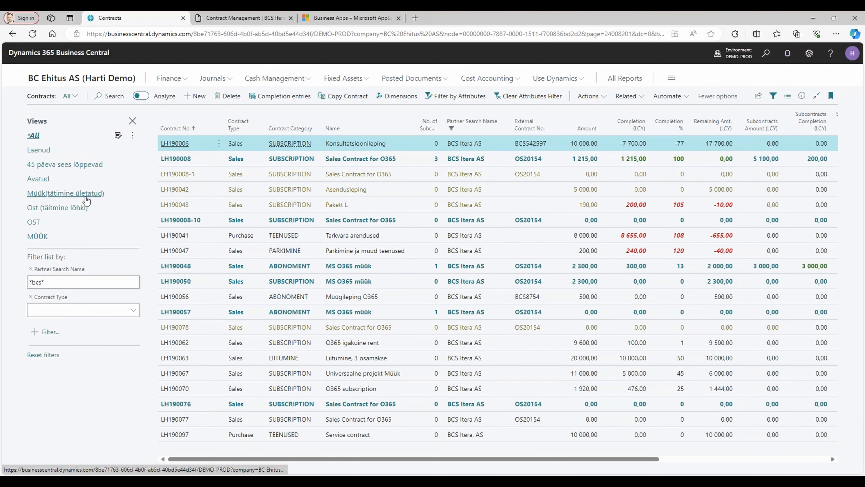
left_click(65, 310)
left_click(66, 326)
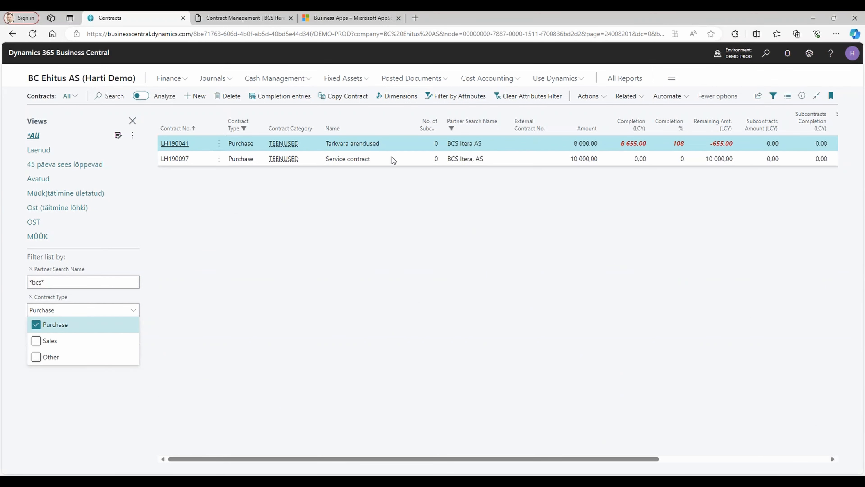
Check the Financial section on the card of Service contract LH190097, and return to the contracts list.
left_click(349, 163)
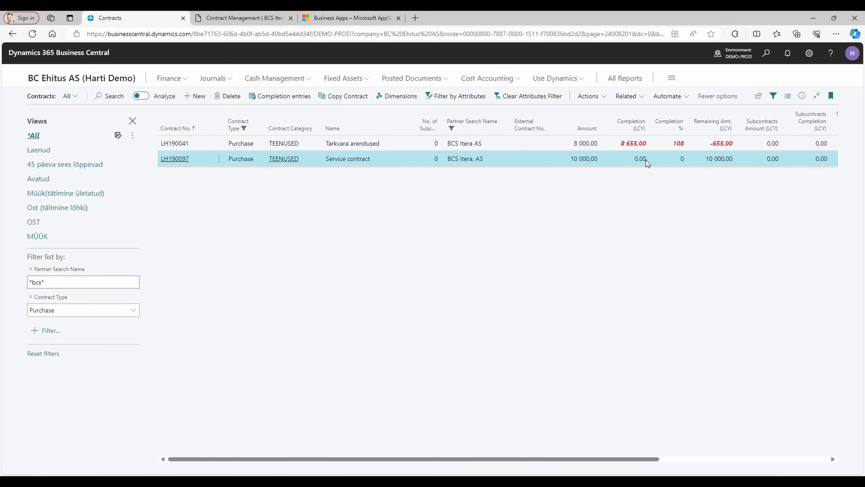
left_click(180, 159)
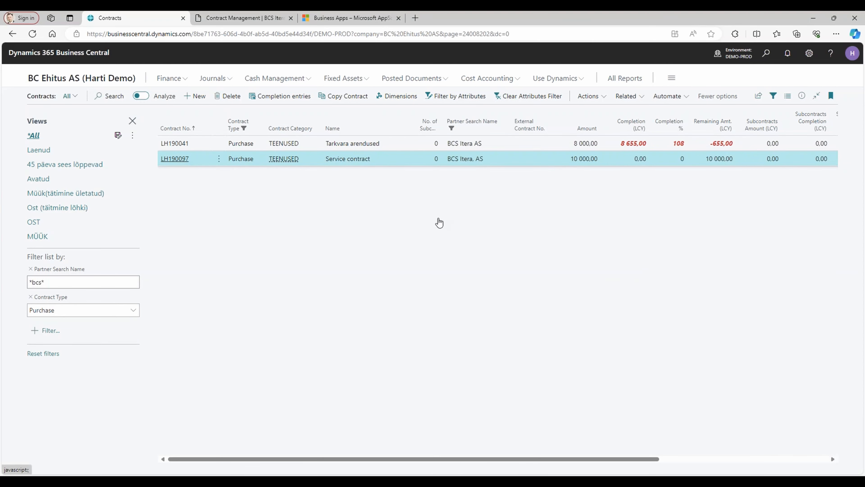
scroll(135, 345, "down", 5)
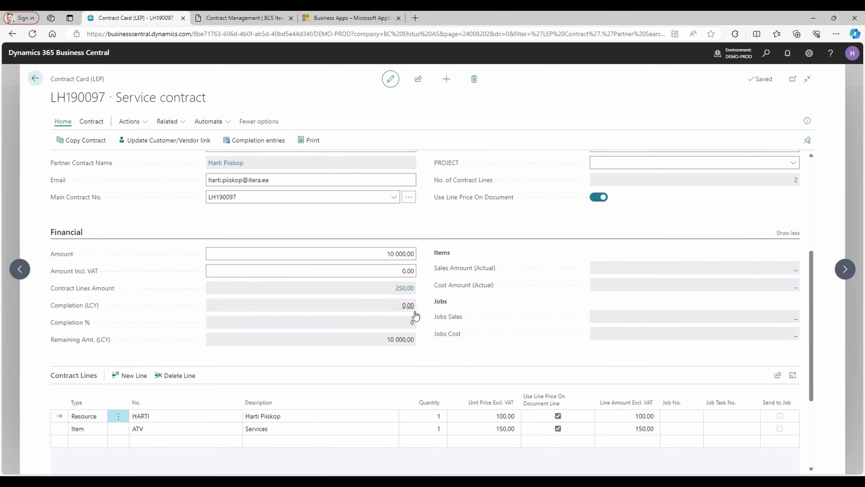
left_click(35, 78)
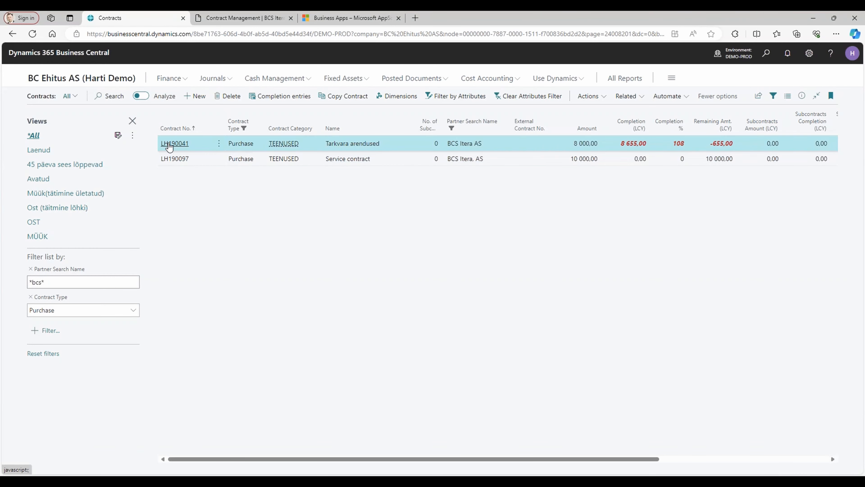
Examine the general ledger entries behind the Completion (LCY) amount of contract LH190041 Tarkvara arendused, and return to the home page.
left_click(175, 143)
scroll(128, 267, "down", 6)
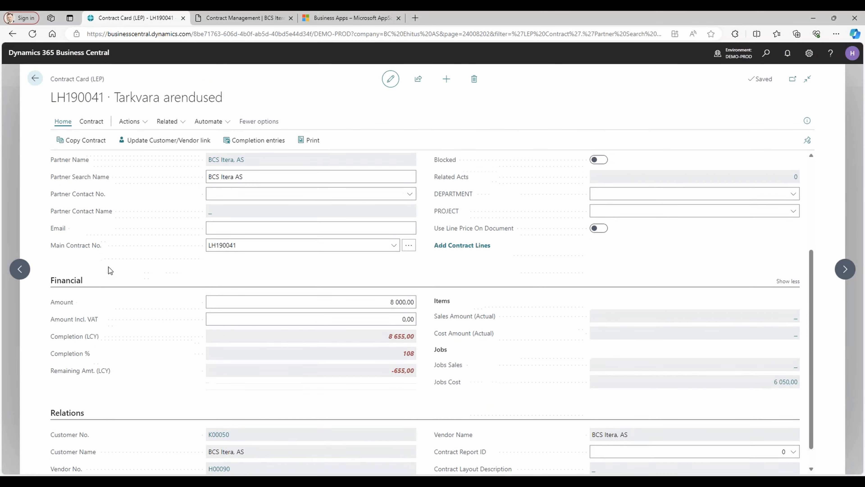
scroll(108, 269, "down", 1)
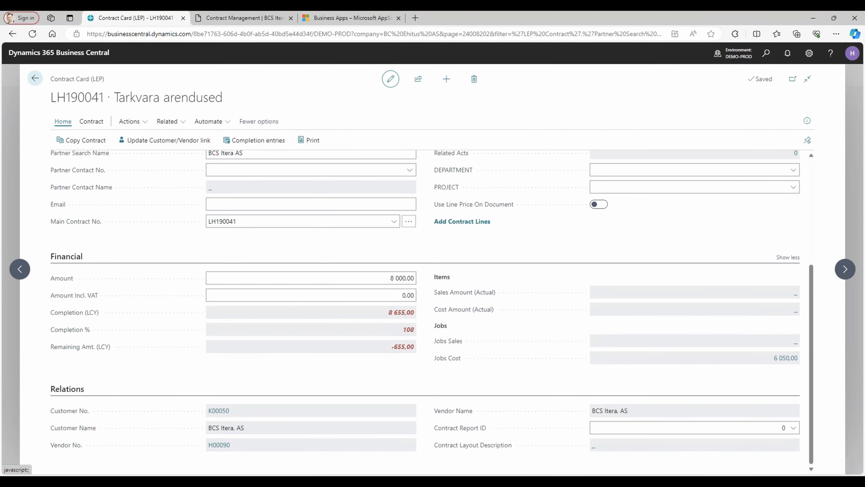
left_click(402, 312)
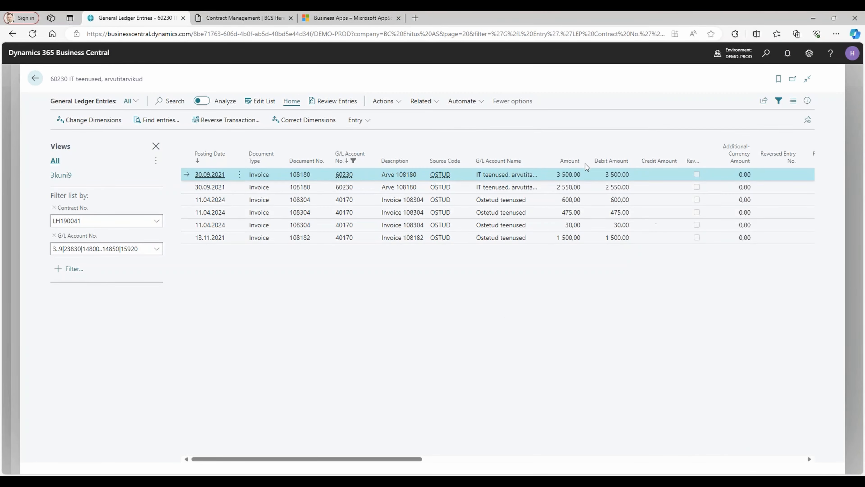
left_click(232, 225)
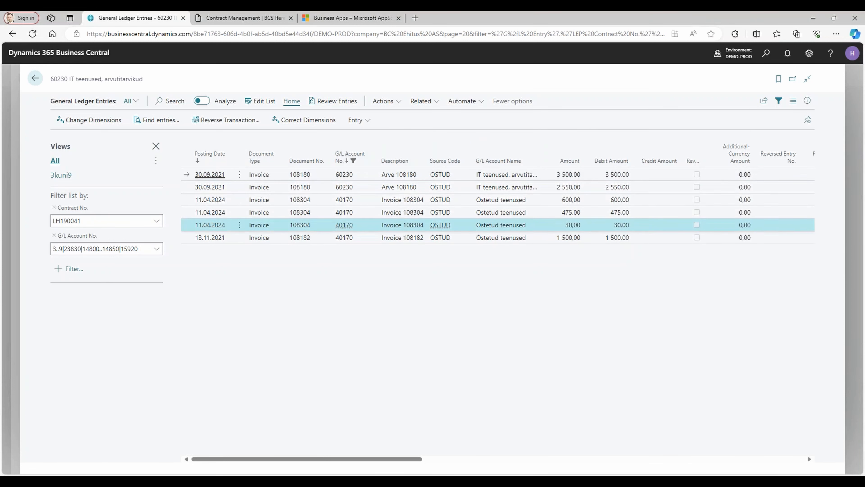
left_click(576, 203)
left_click(34, 78)
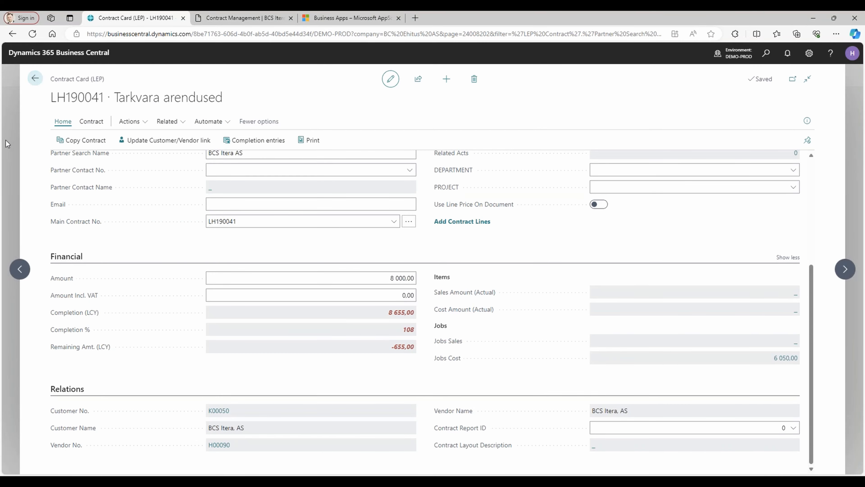
left_click(34, 79)
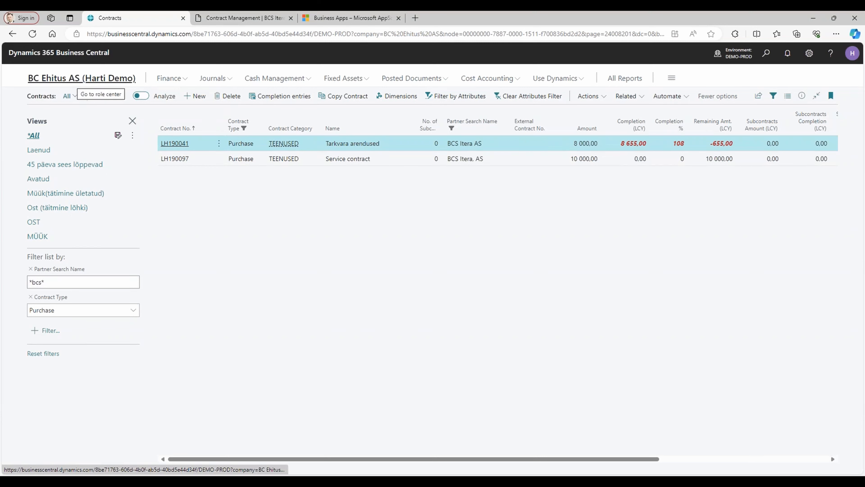
left_click(80, 80)
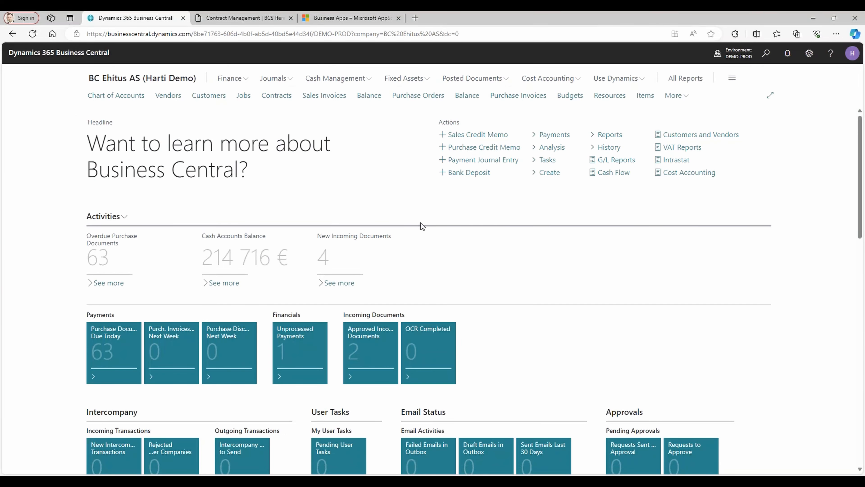